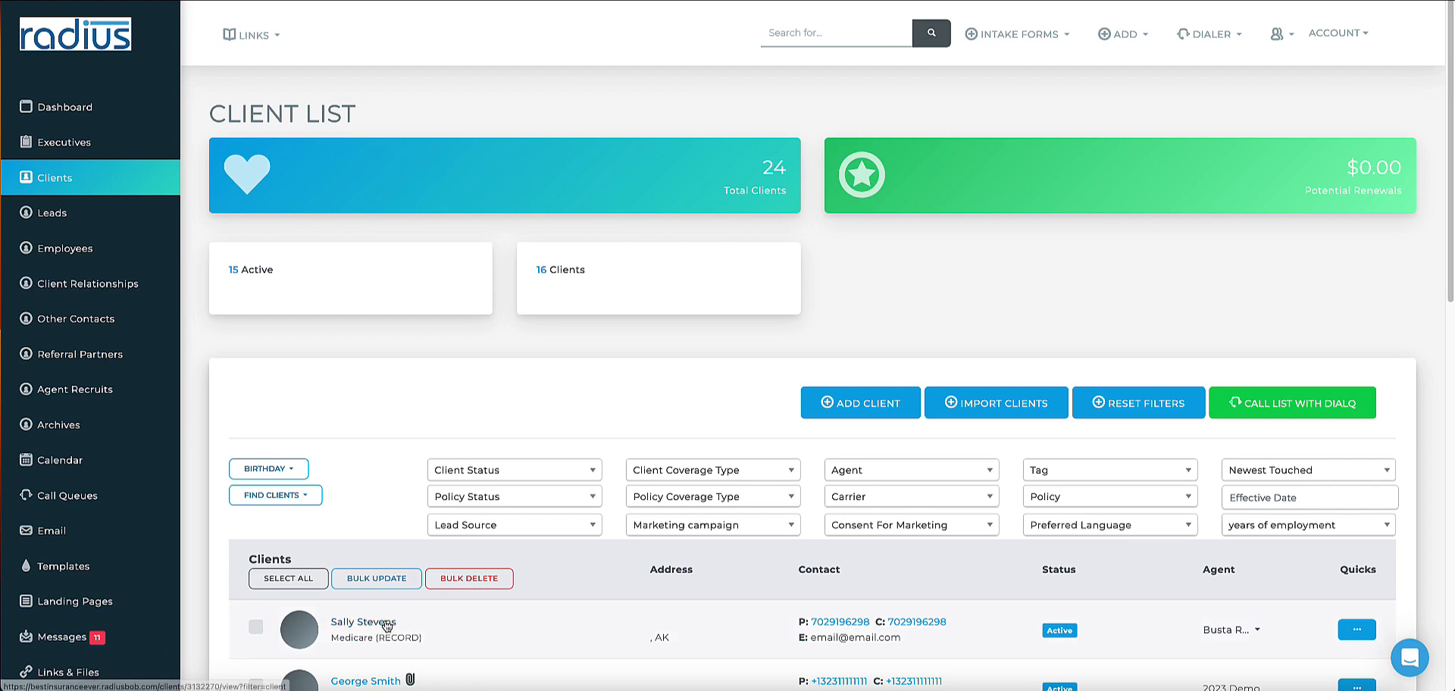
- Open the first listed client's record and bring up the Aetna Health policy for editing
left_click(387, 623)
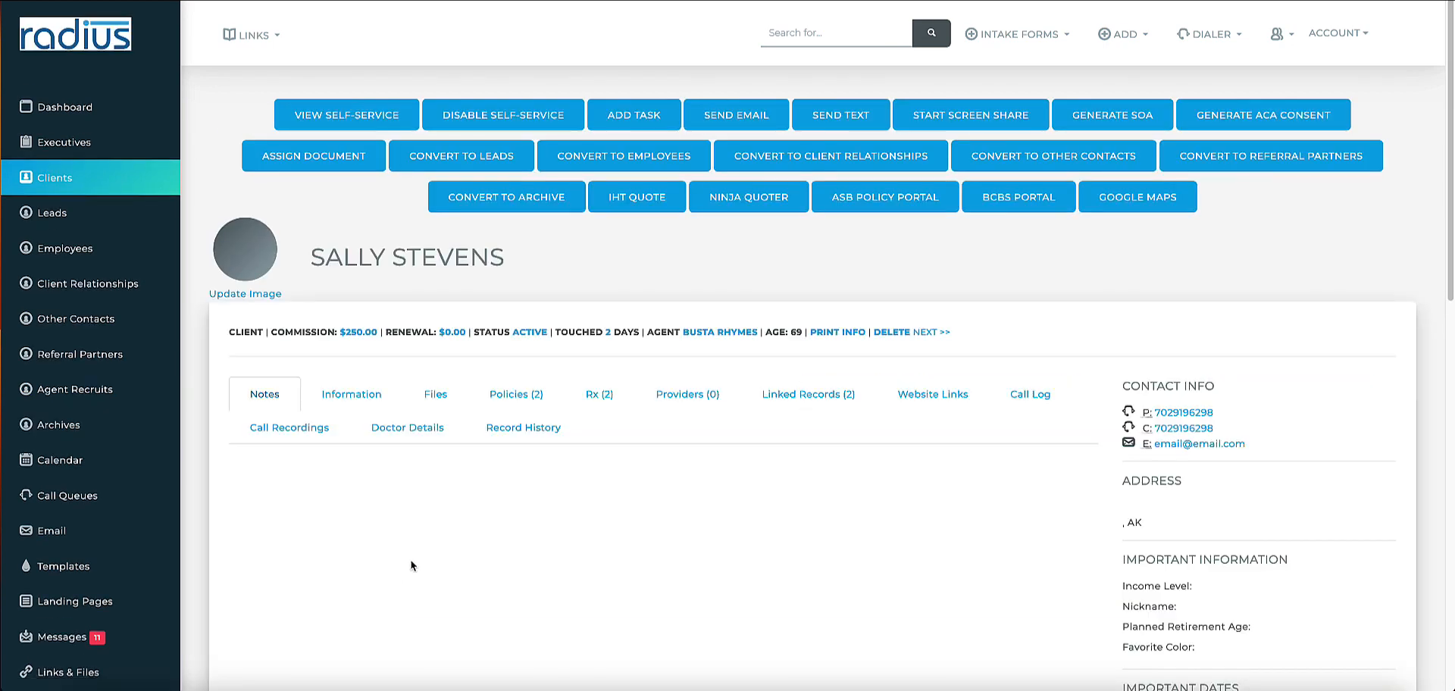
left_click(536, 398)
left_click(1052, 583)
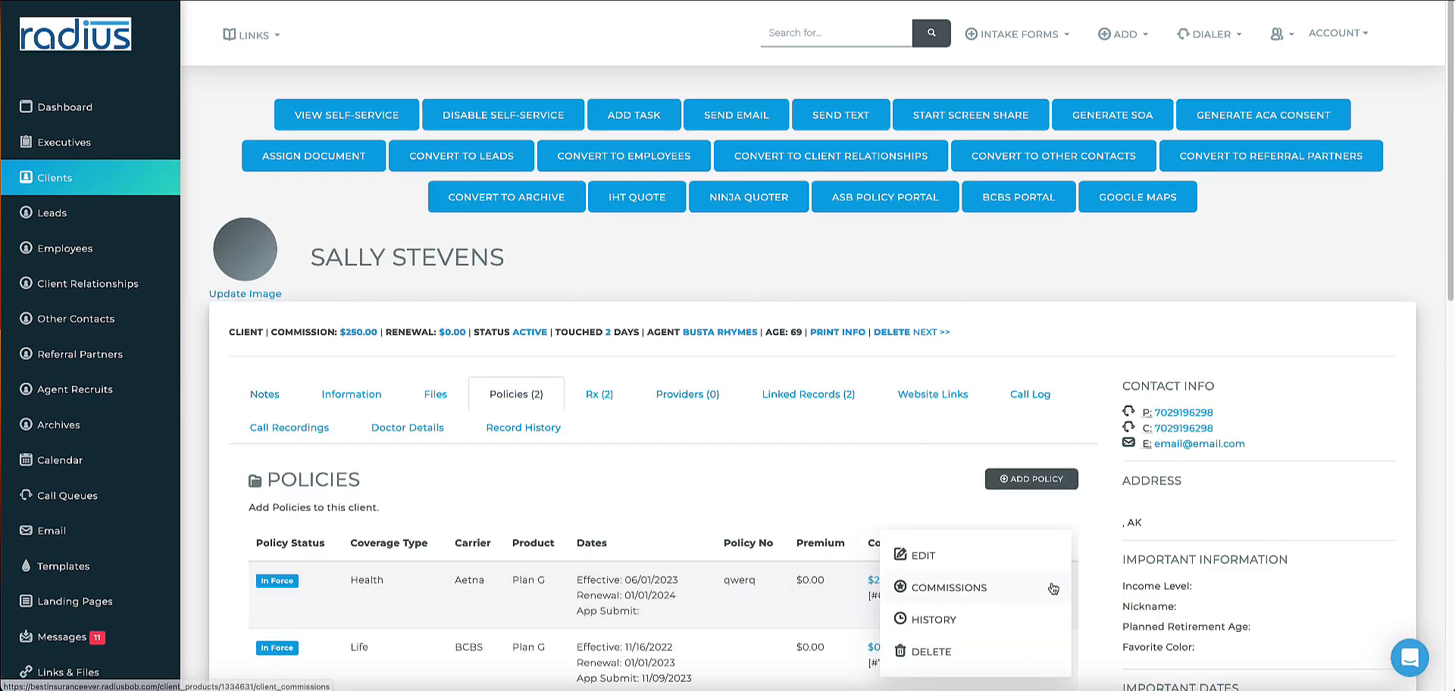
left_click(939, 556)
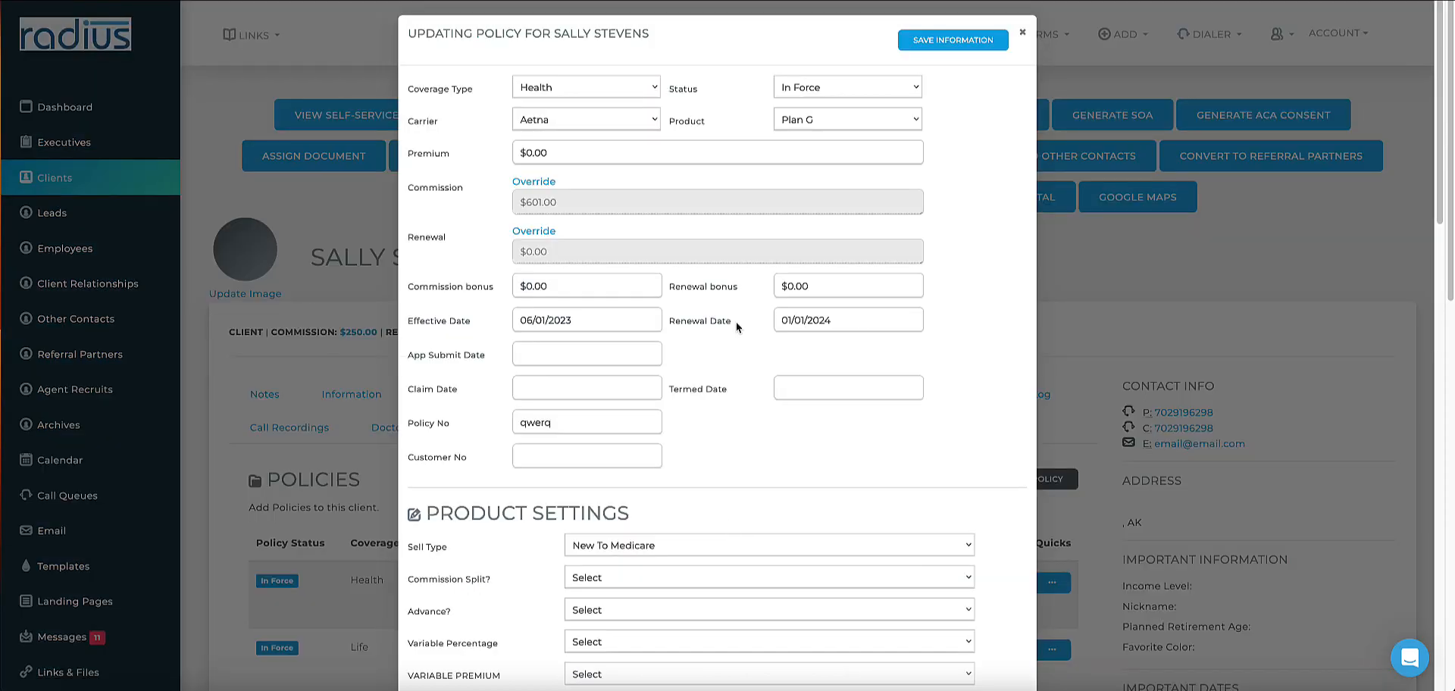
- Check the policy's renewal date field, set the policy status to Canceled, and save the policy
left_click(849, 321)
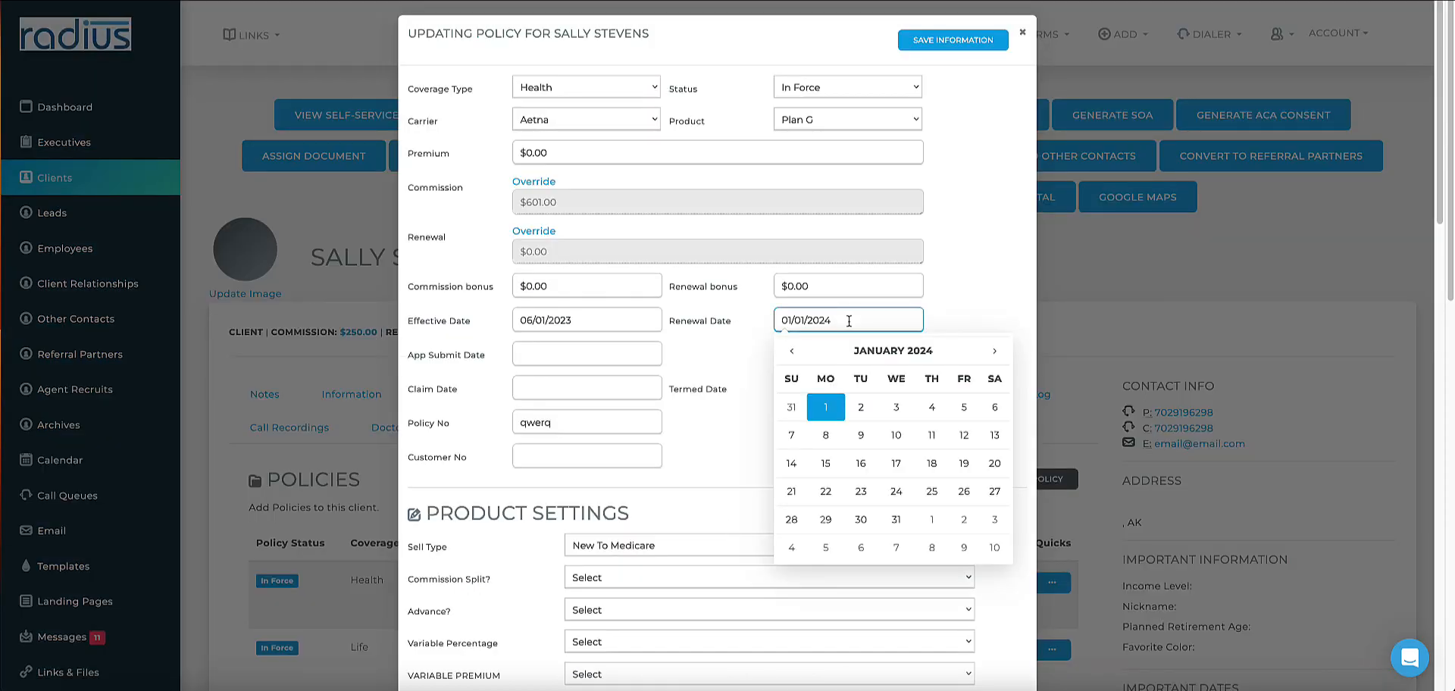
left_click_drag(838, 321, 825, 321)
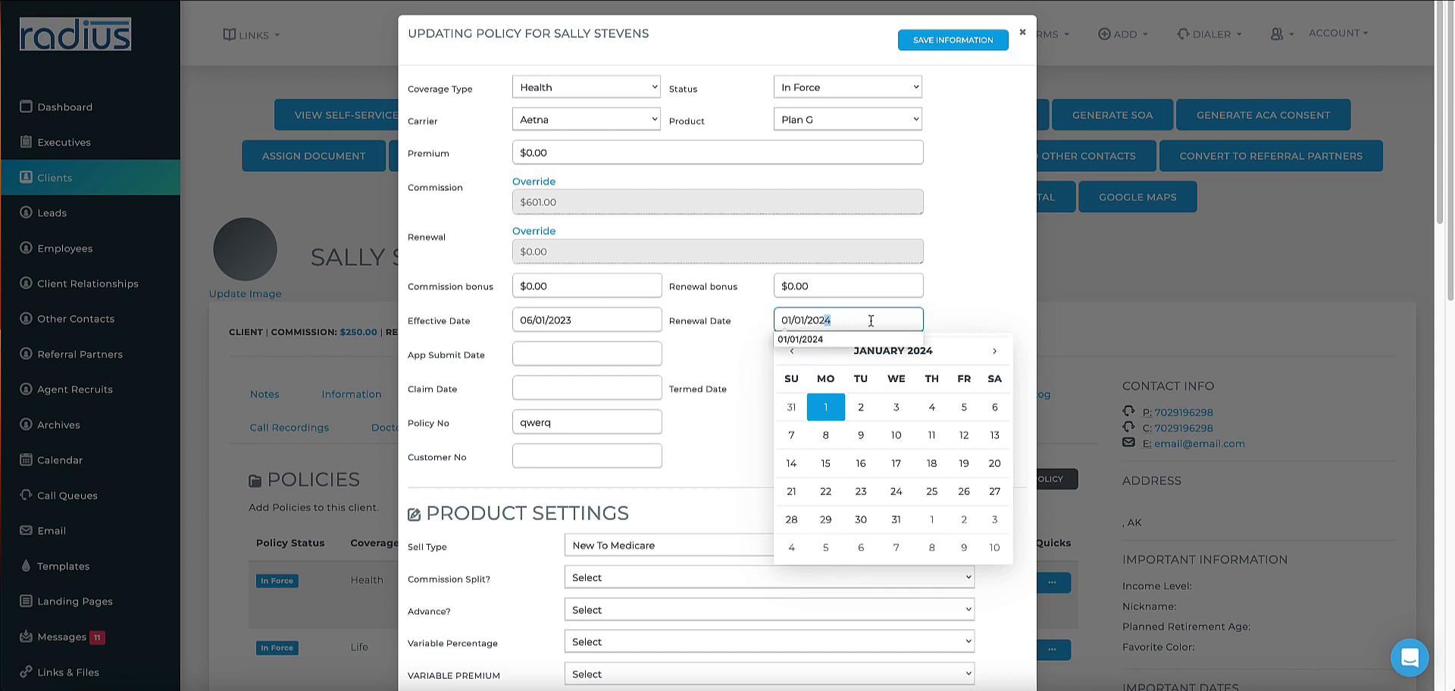
left_click(843, 321)
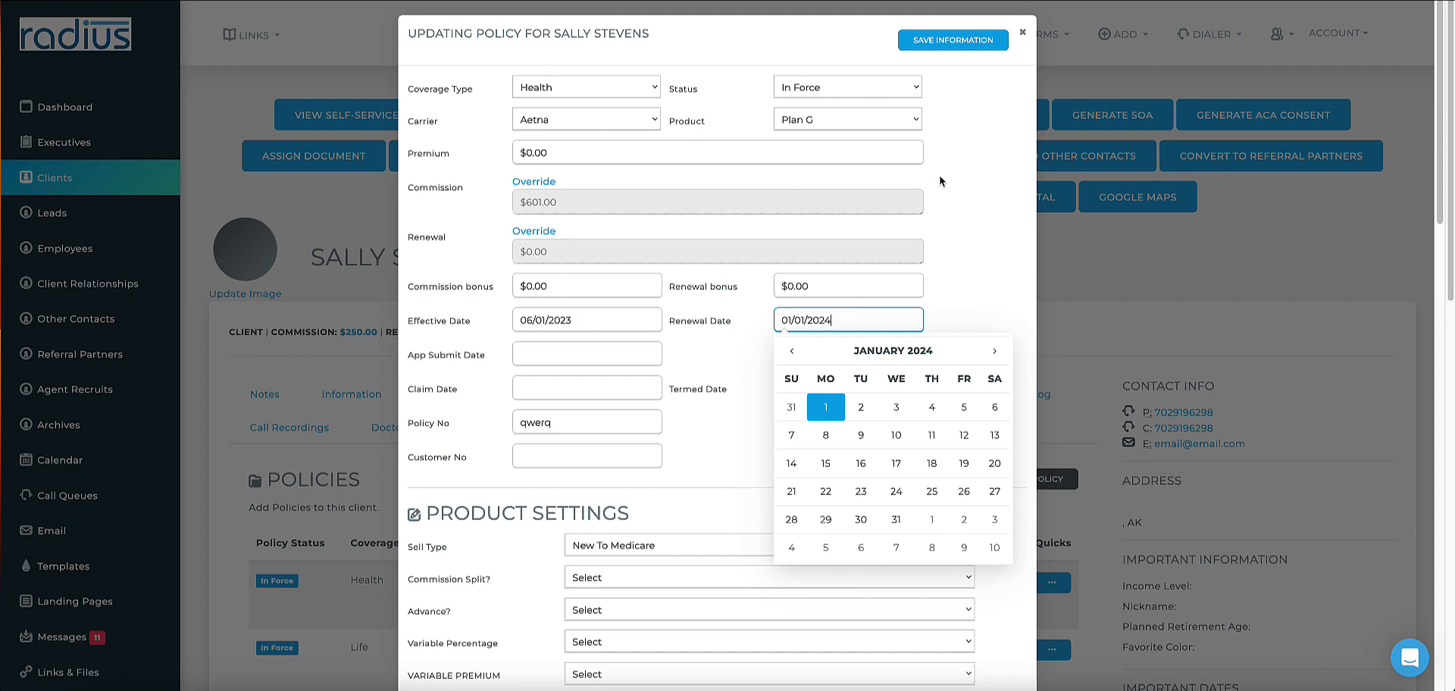
left_click(897, 89)
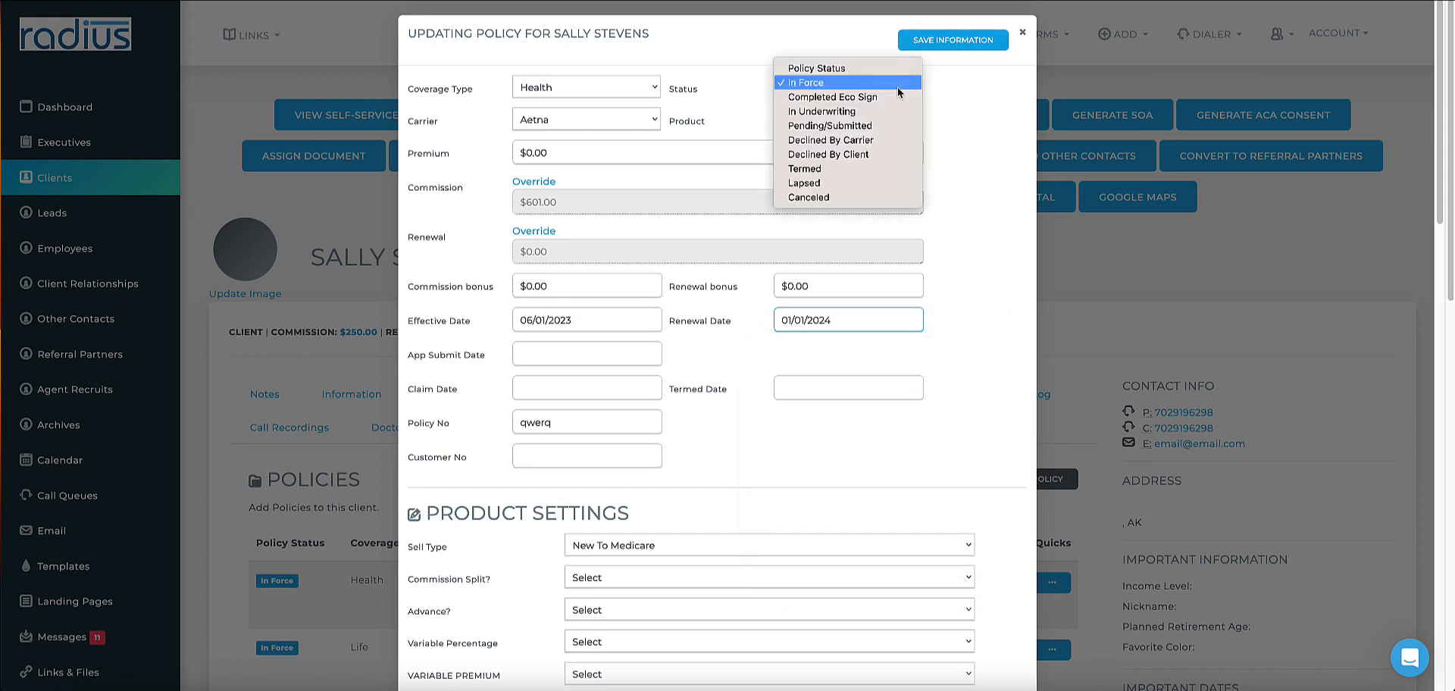
left_click(881, 195)
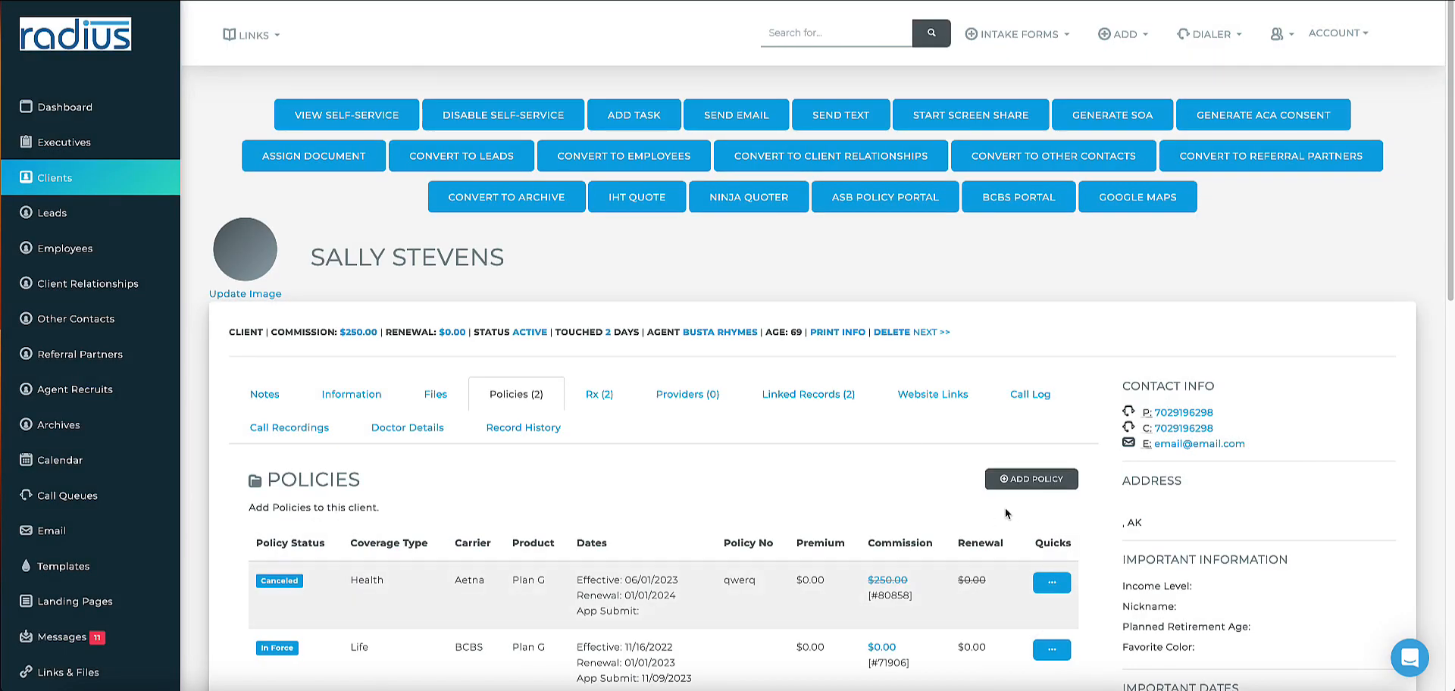
- View the blank form for adding a policy to this client and close it without saving
left_click(1029, 480)
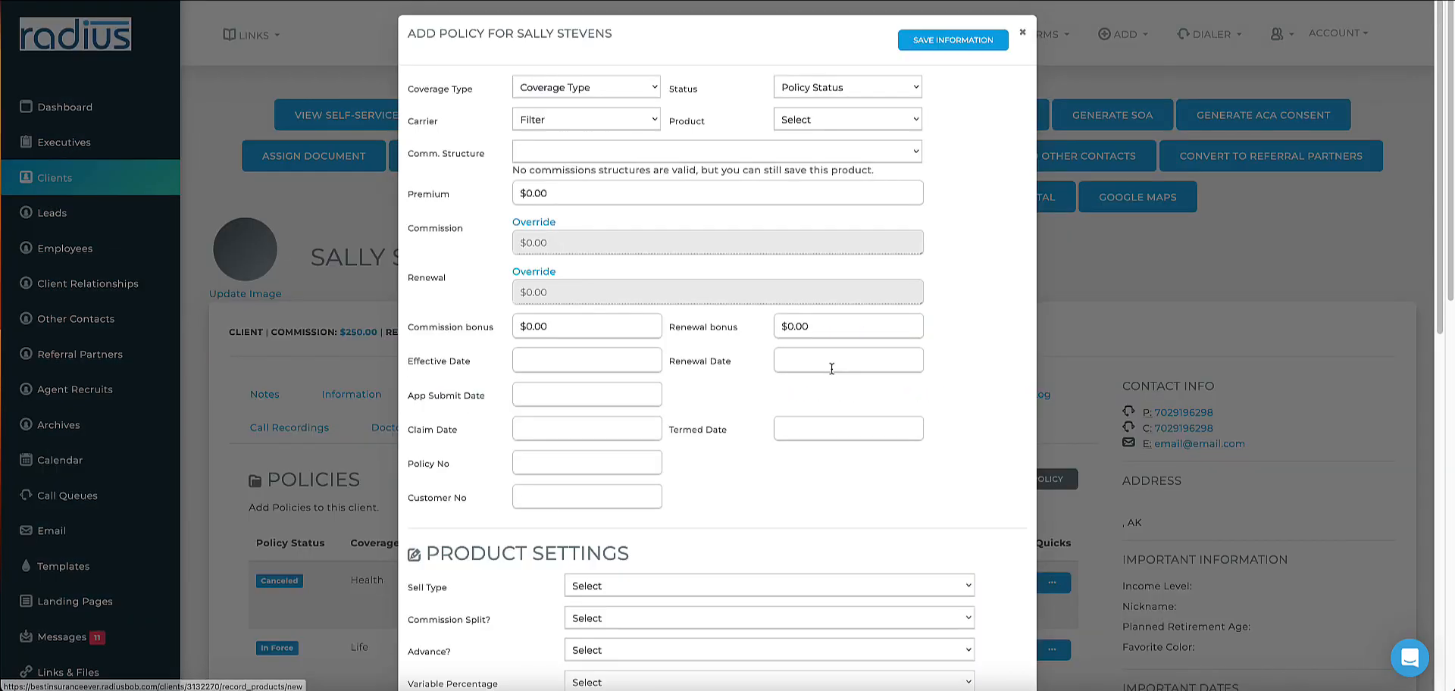
left_click(1021, 33)
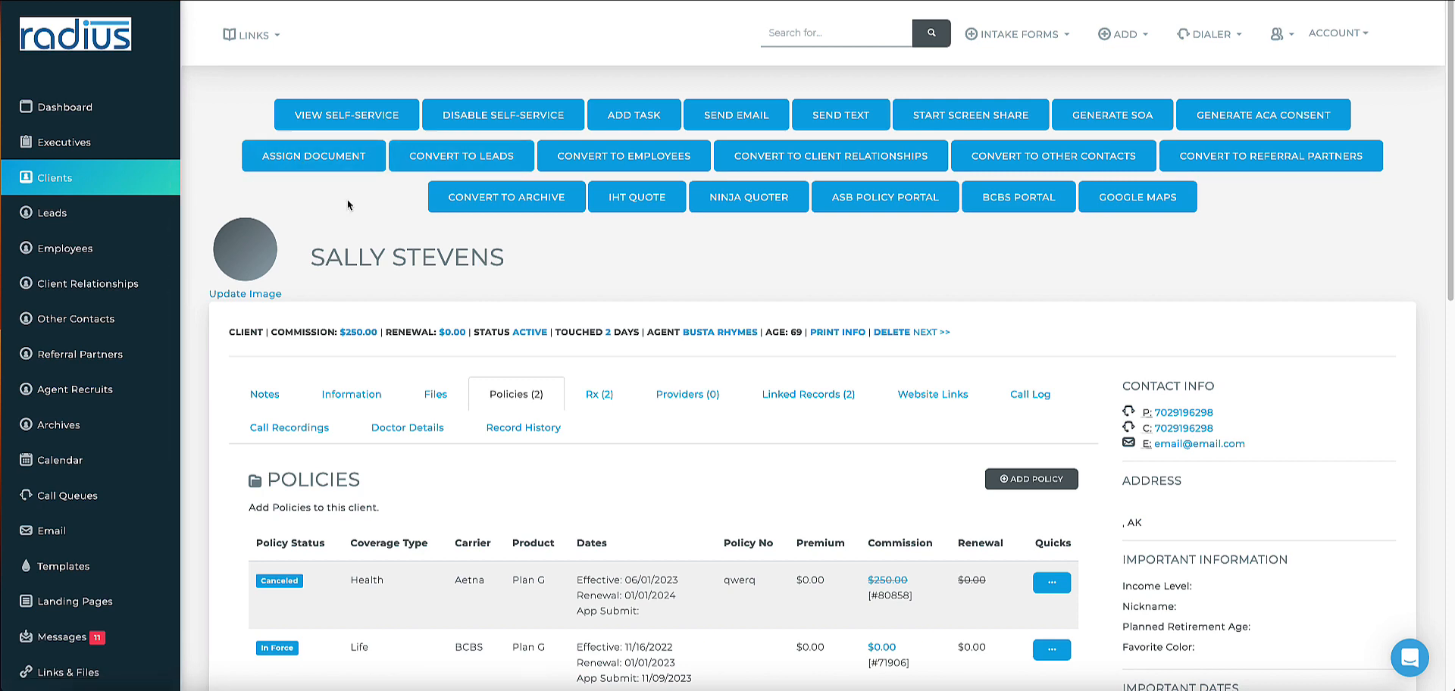
left_click_drag(307, 261, 553, 263)
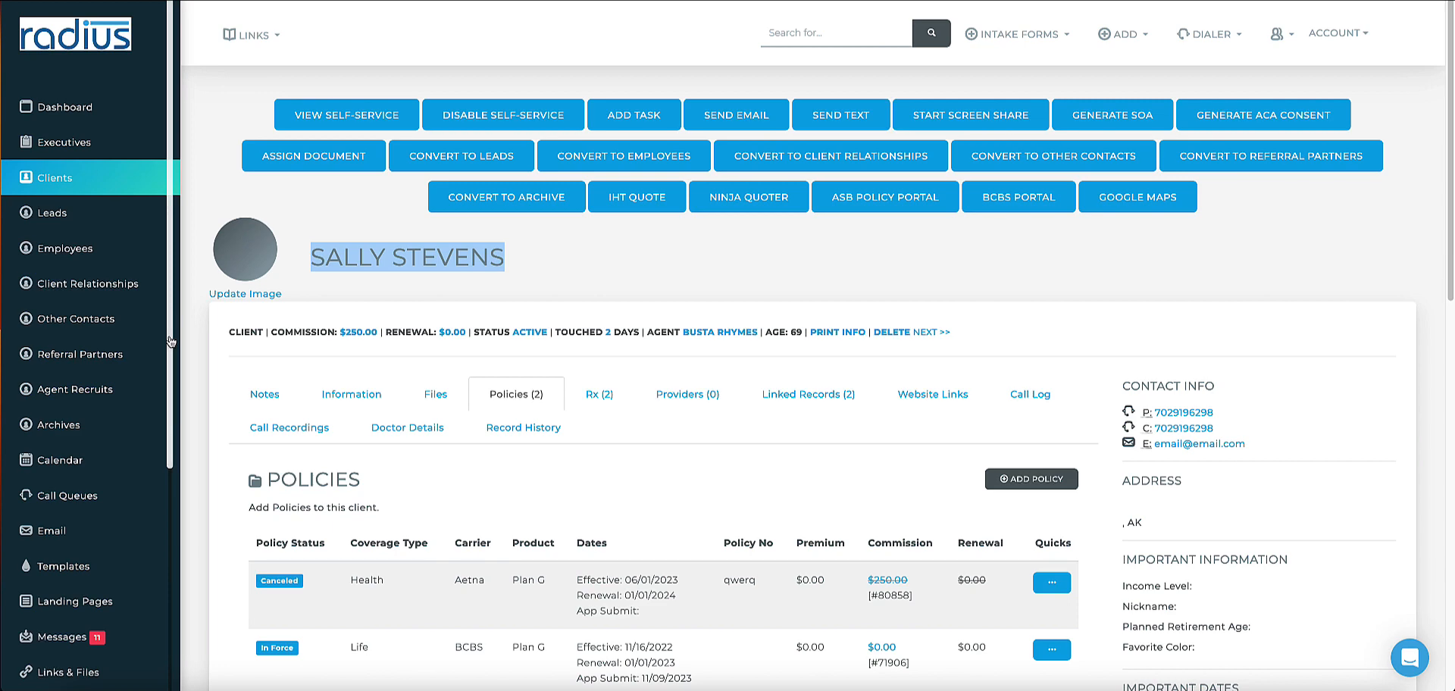
- Return to the client list, select all clients, and view the bulk update options without submitting any change
left_click(81, 180)
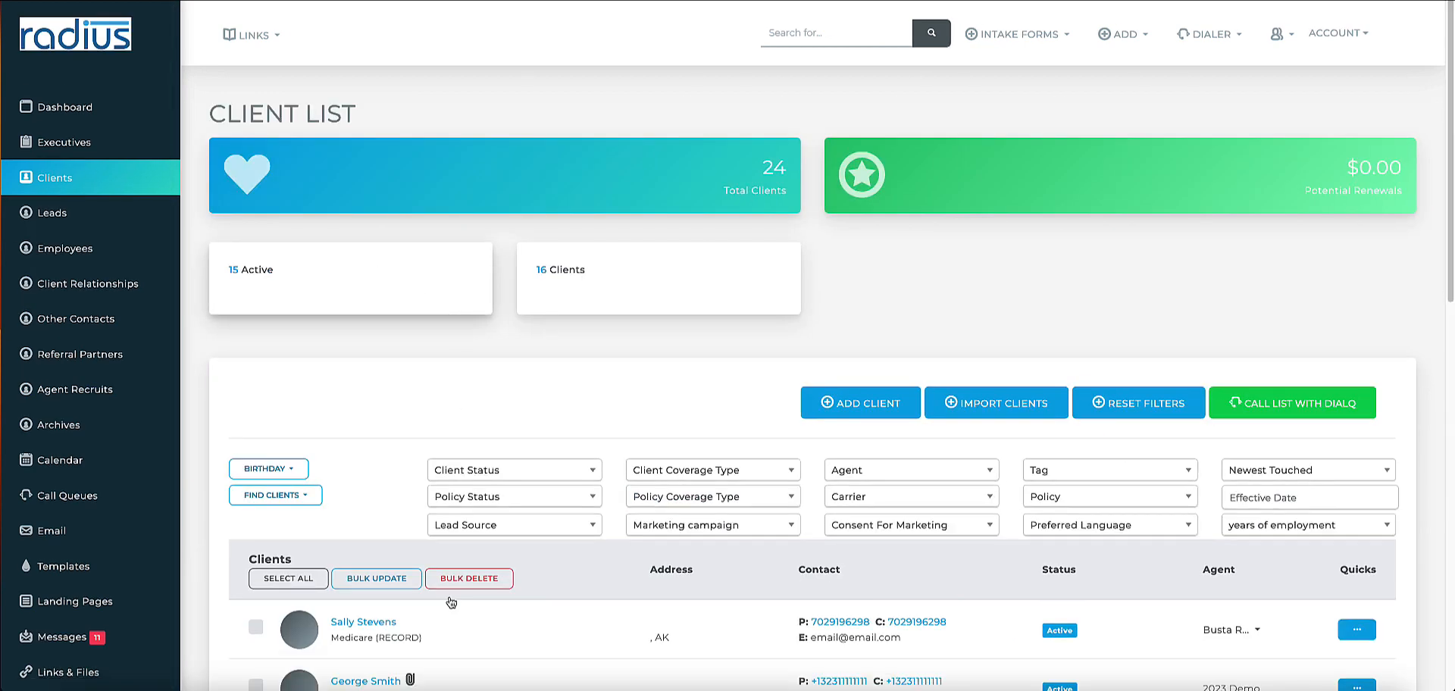
left_click(322, 578)
left_click(379, 580)
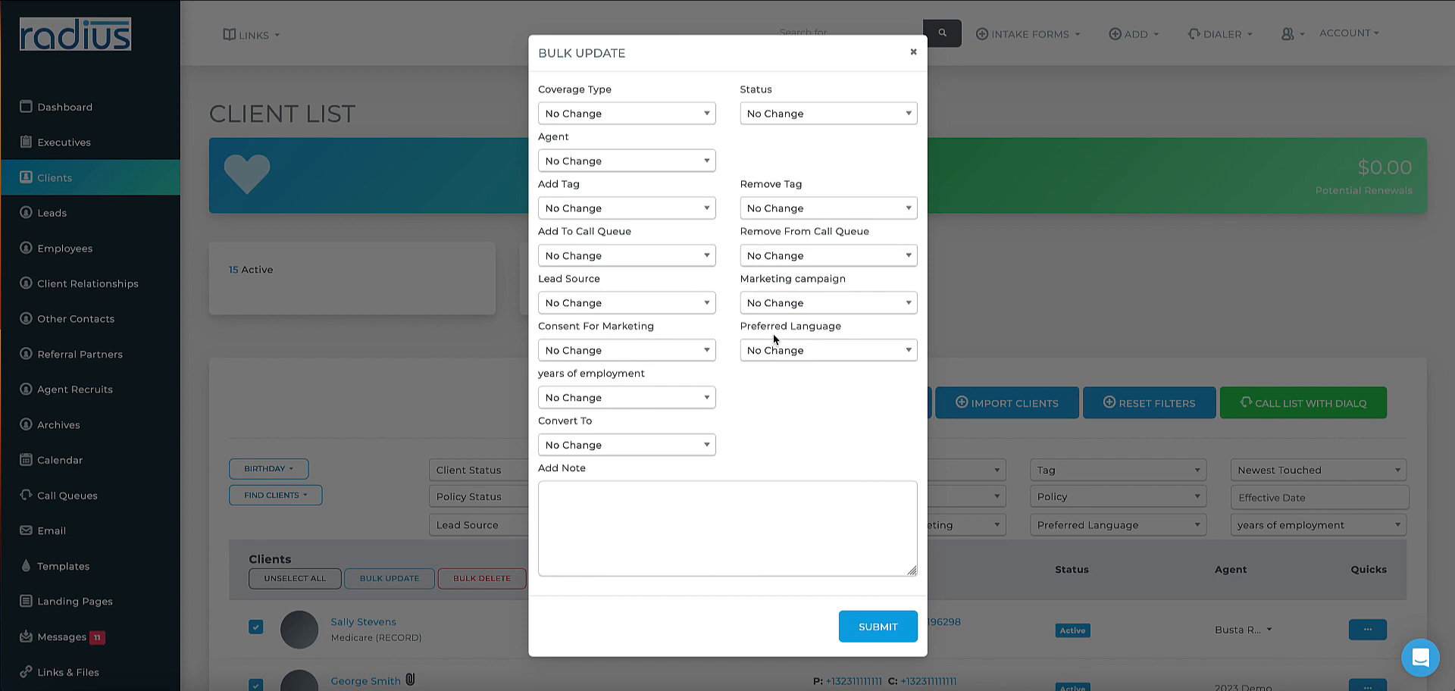
left_click(913, 51)
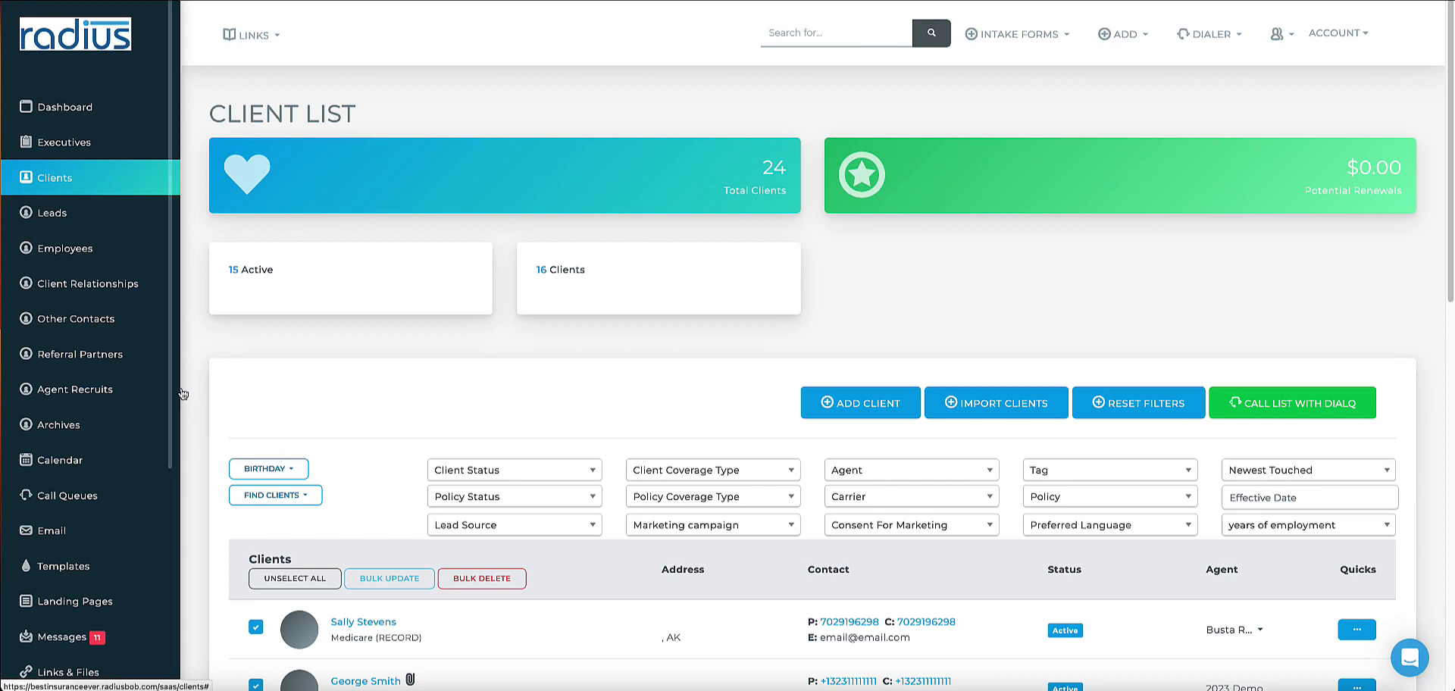
- Go to the saved reports and start building a new saved report
left_click_drag(174, 385, 193, 594)
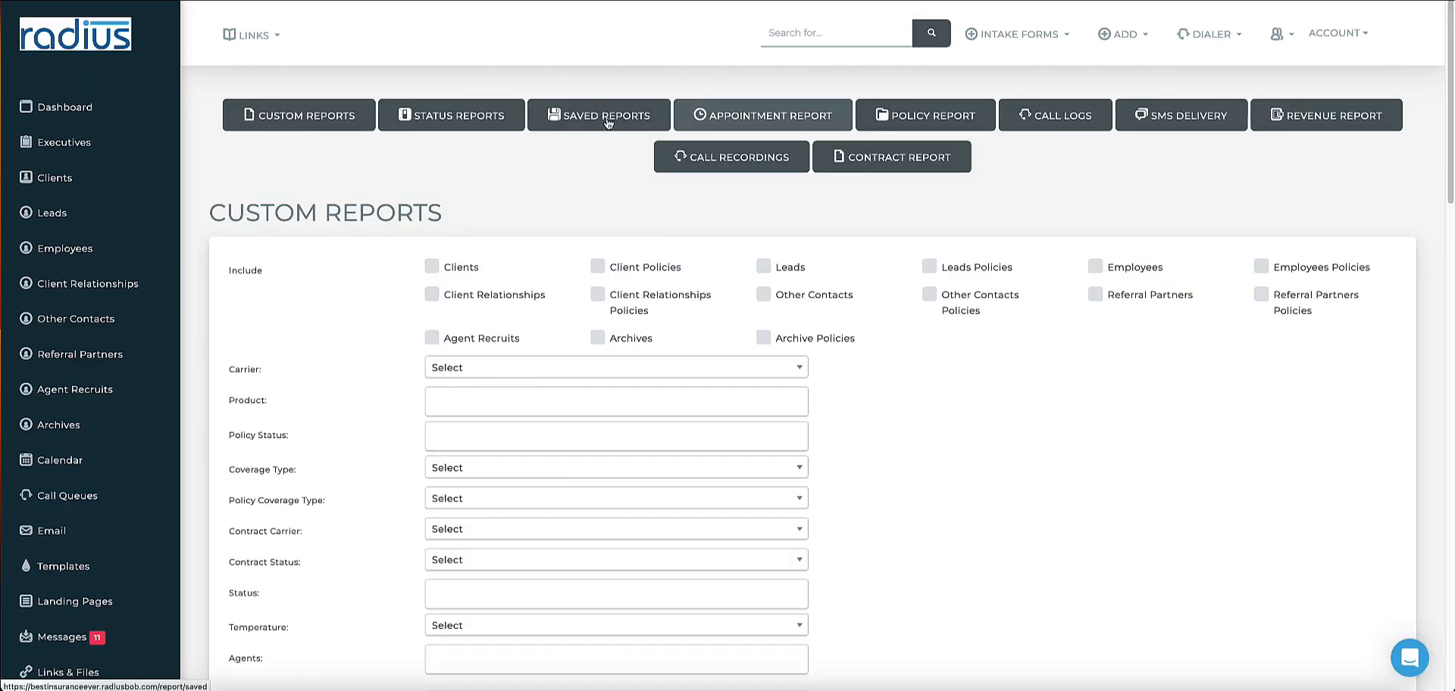
left_click(603, 119)
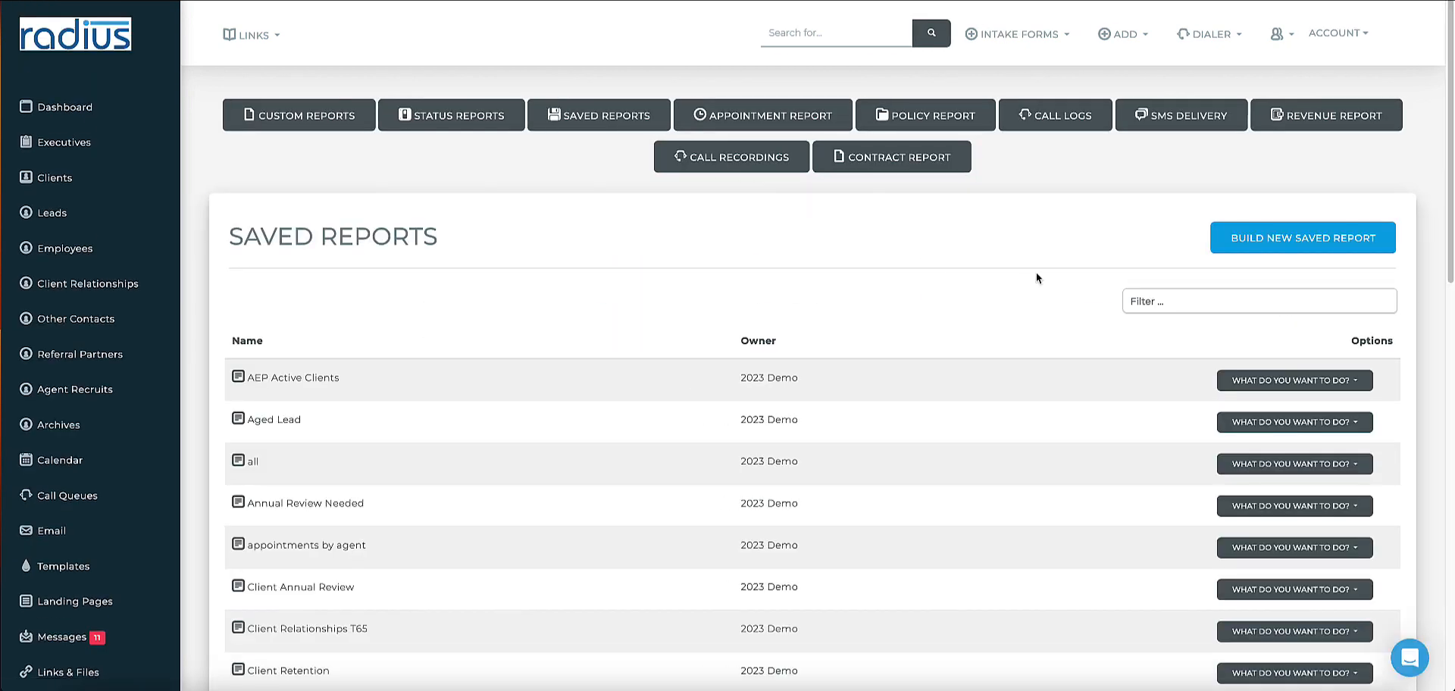
left_click(1290, 235)
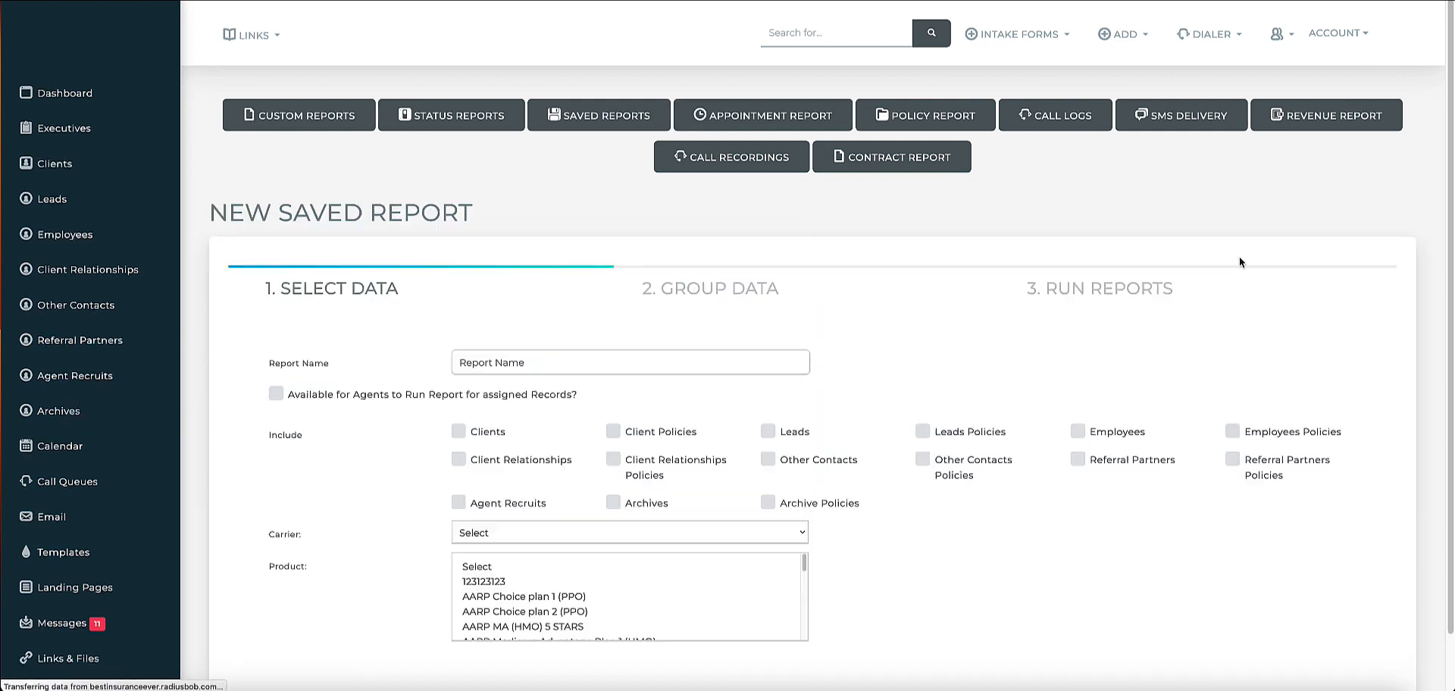
- Name the report Policy Updates and include Client Policies and Leads Policies
left_click(669, 356)
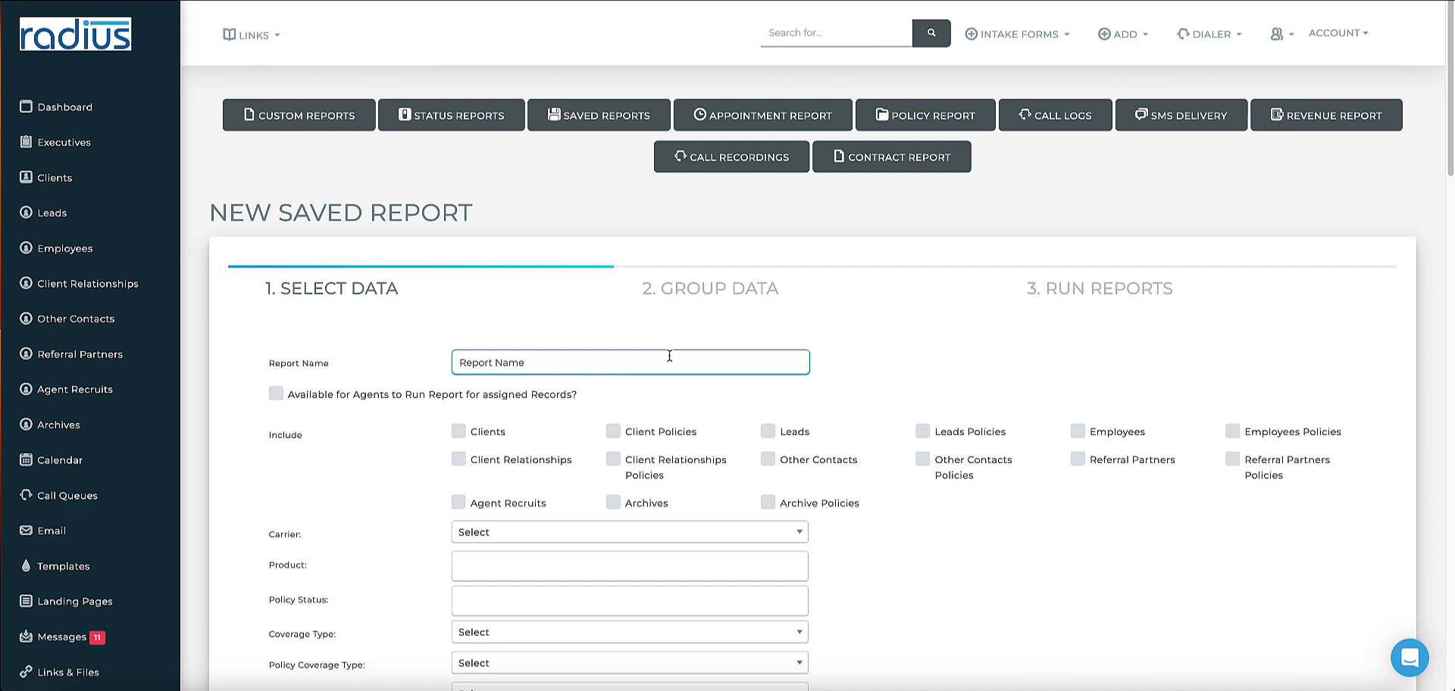
type("Policy")
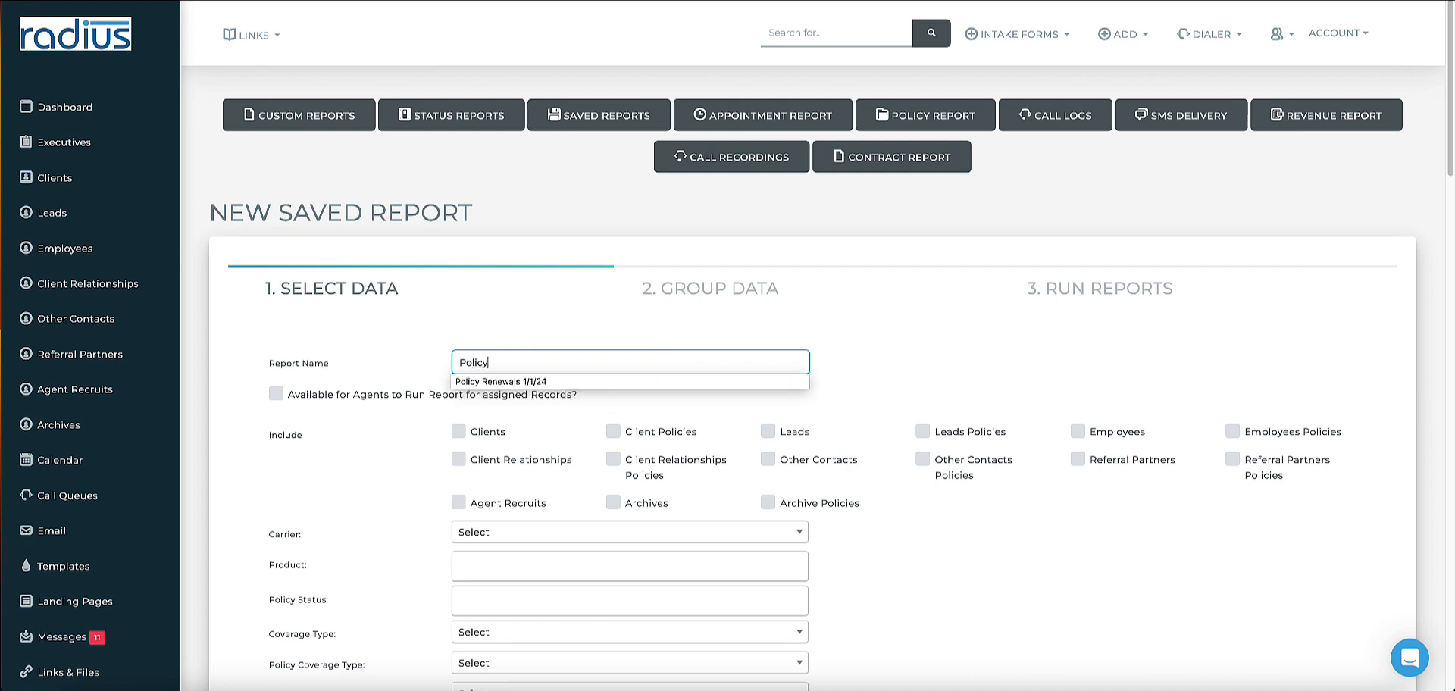
type(" Updates")
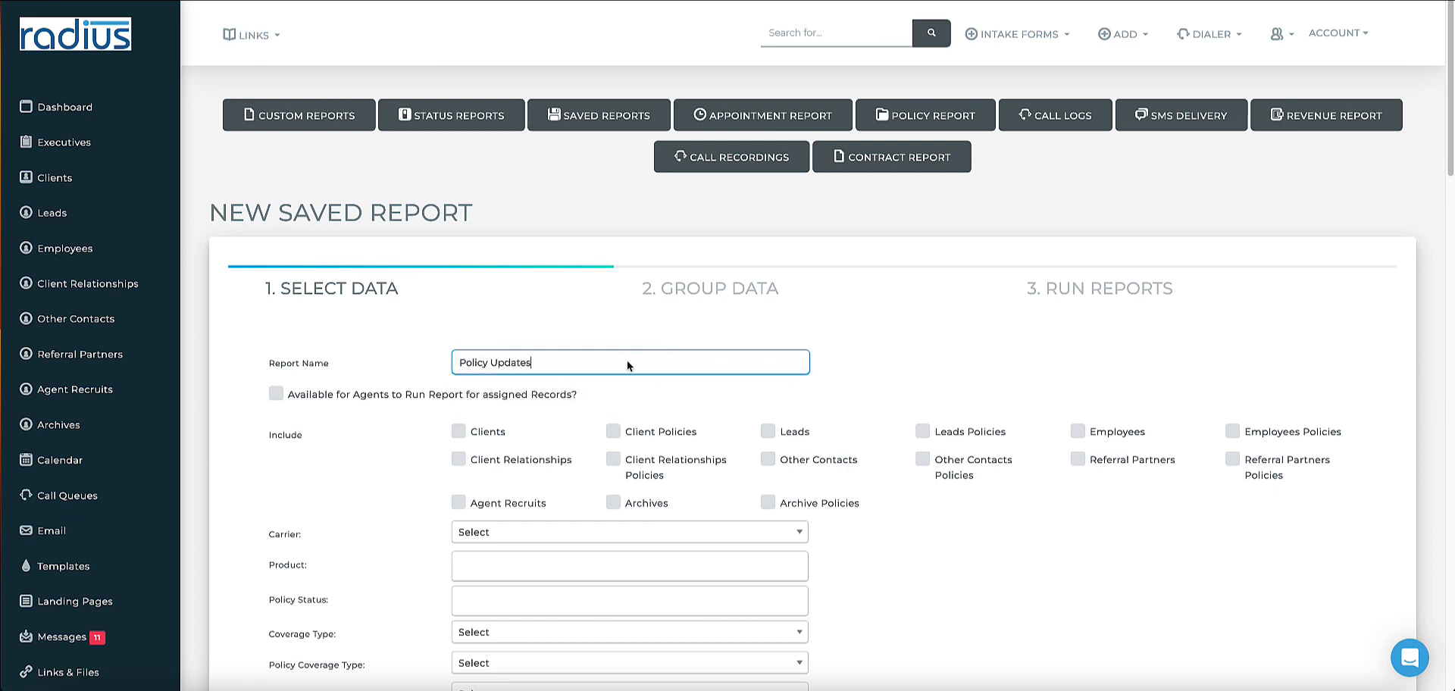
left_click(614, 432)
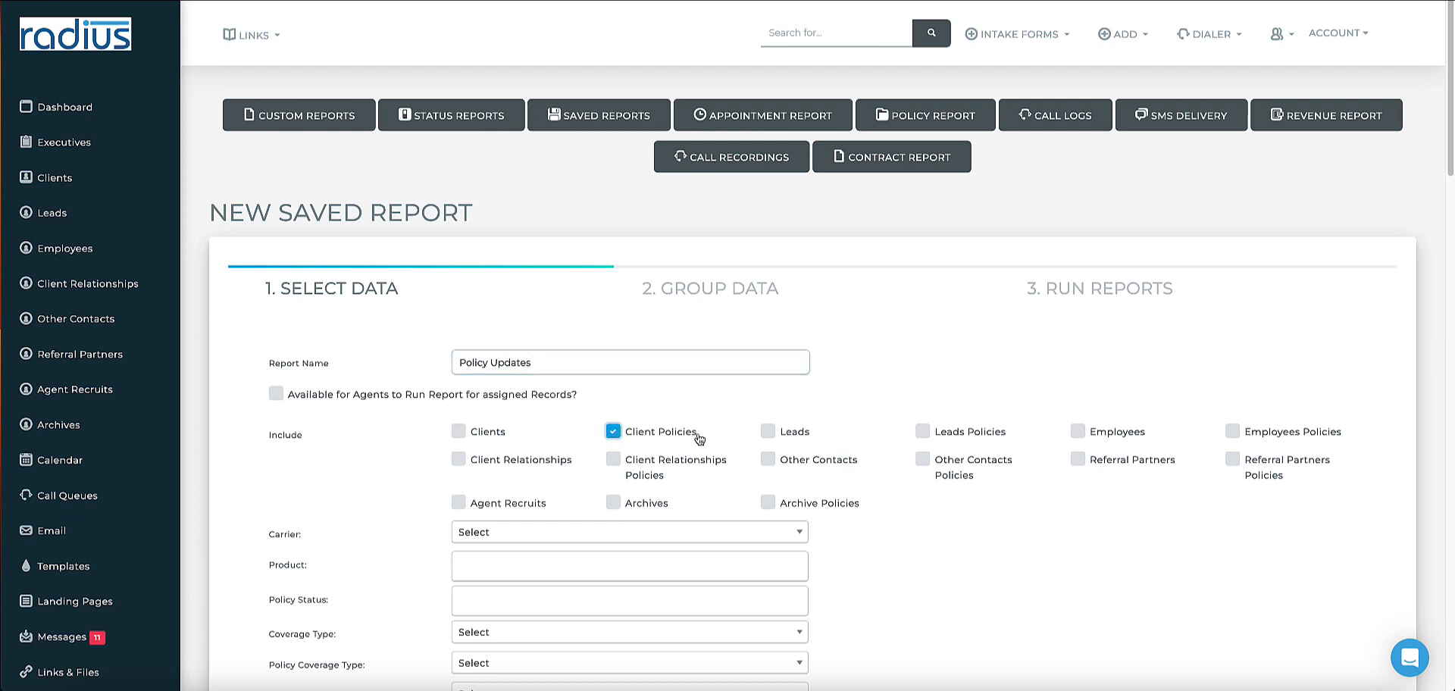
left_click(923, 432)
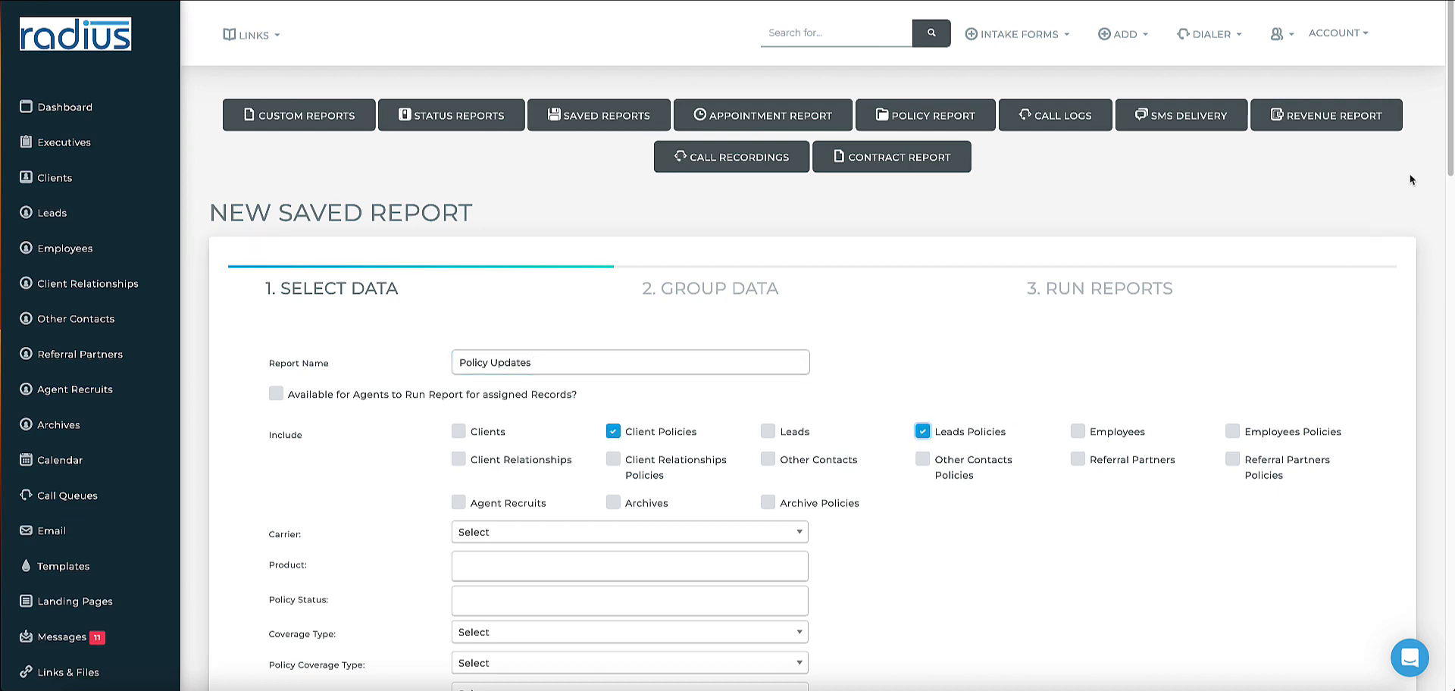
- Review the report's filter fields and the available Carrier options without choosing a carrier
left_click_drag(1449, 158, 1448, 229)
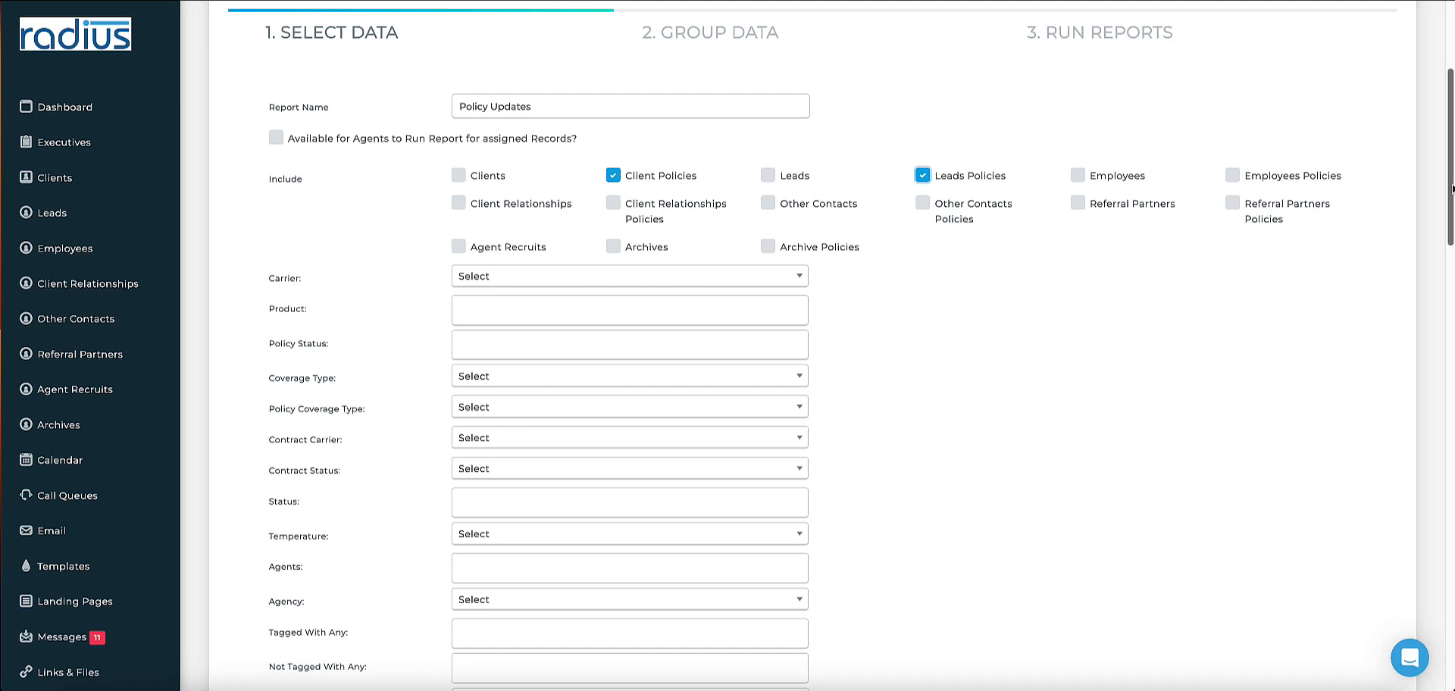
scroll(1451, 187, "down", 4)
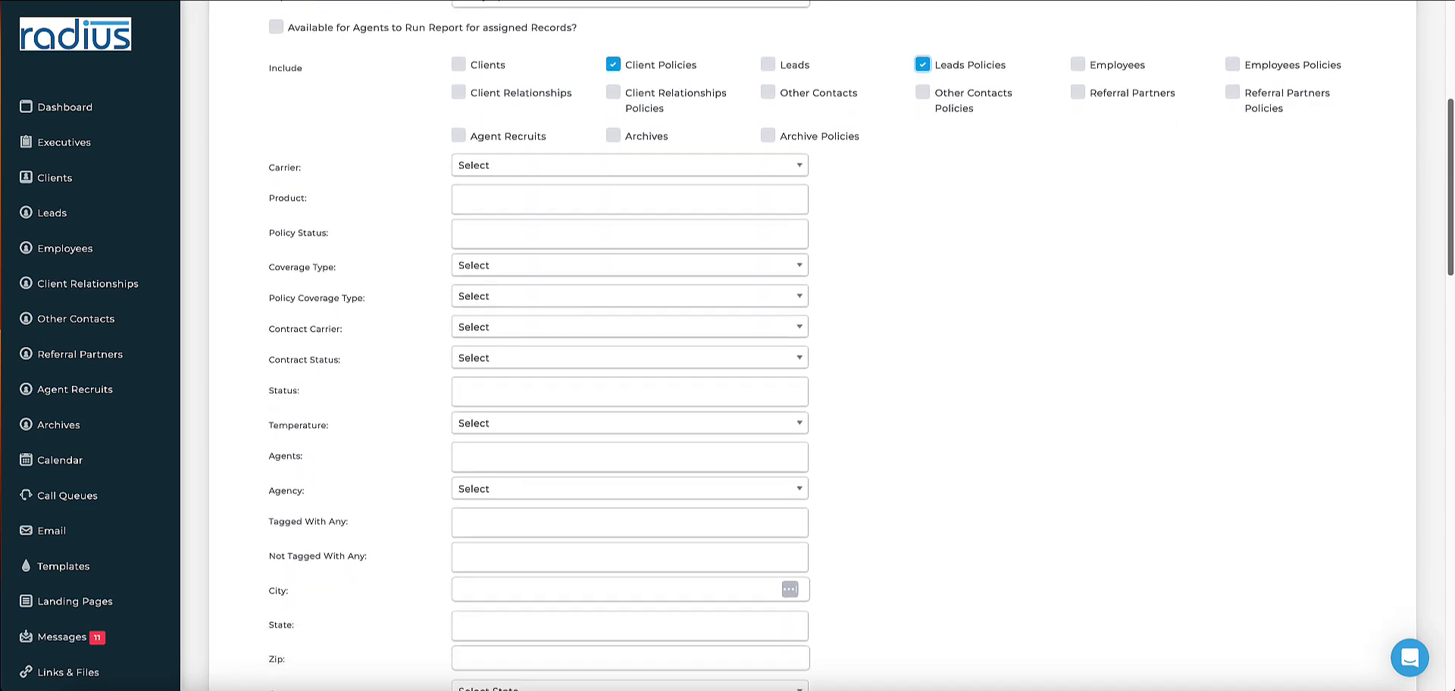
scroll(833, 345, "up", 2)
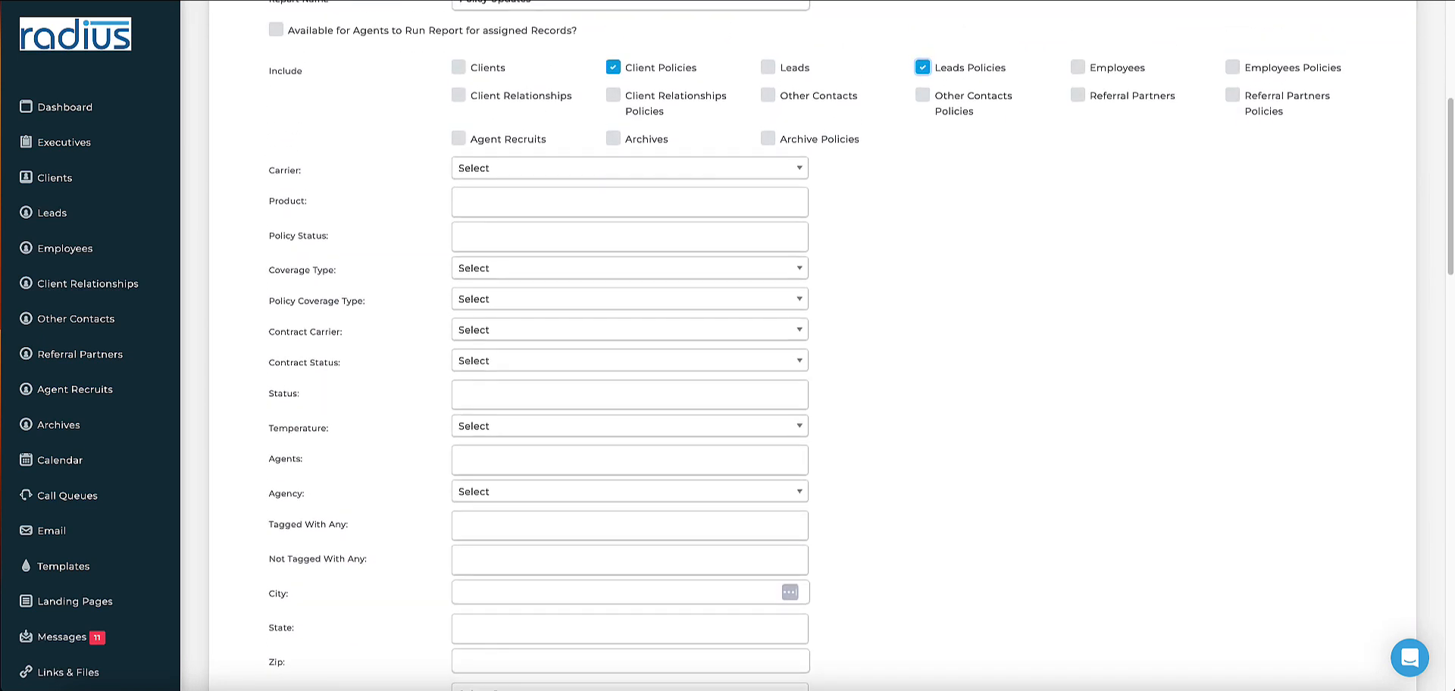
left_click(782, 170)
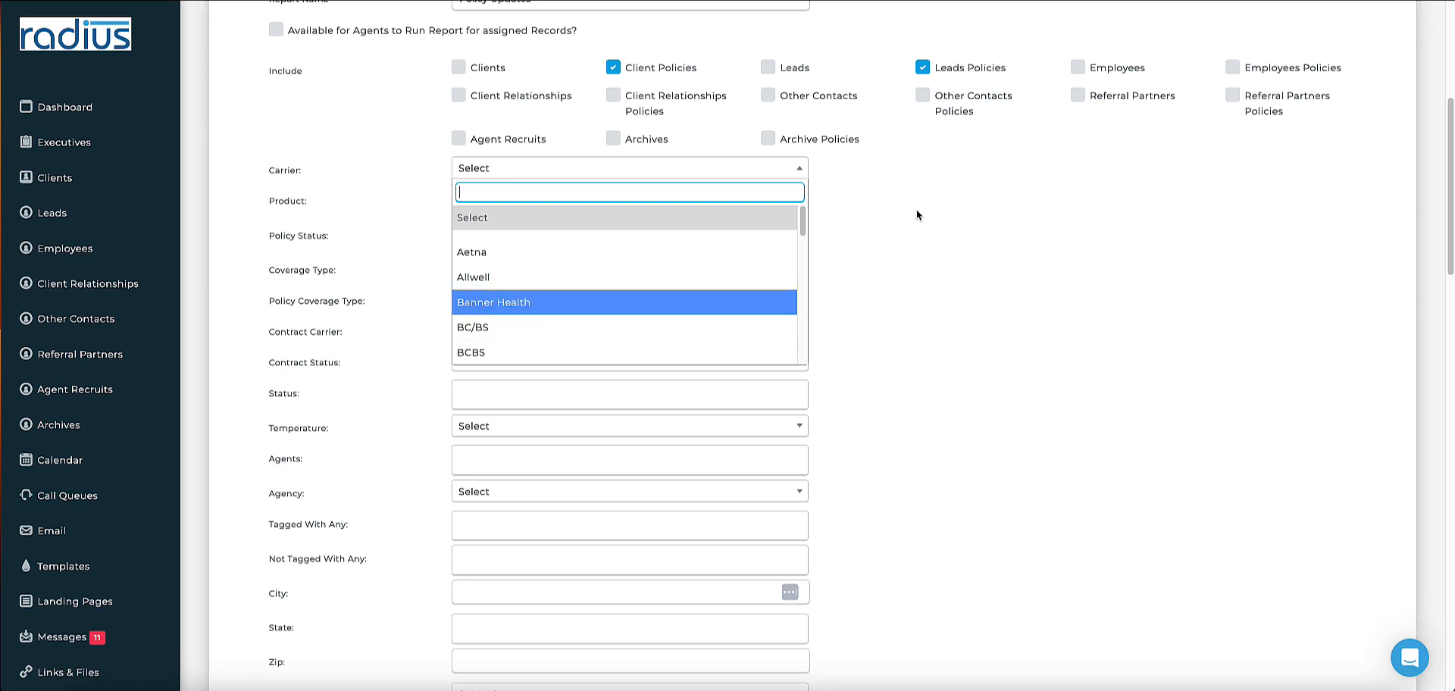
left_click(954, 220)
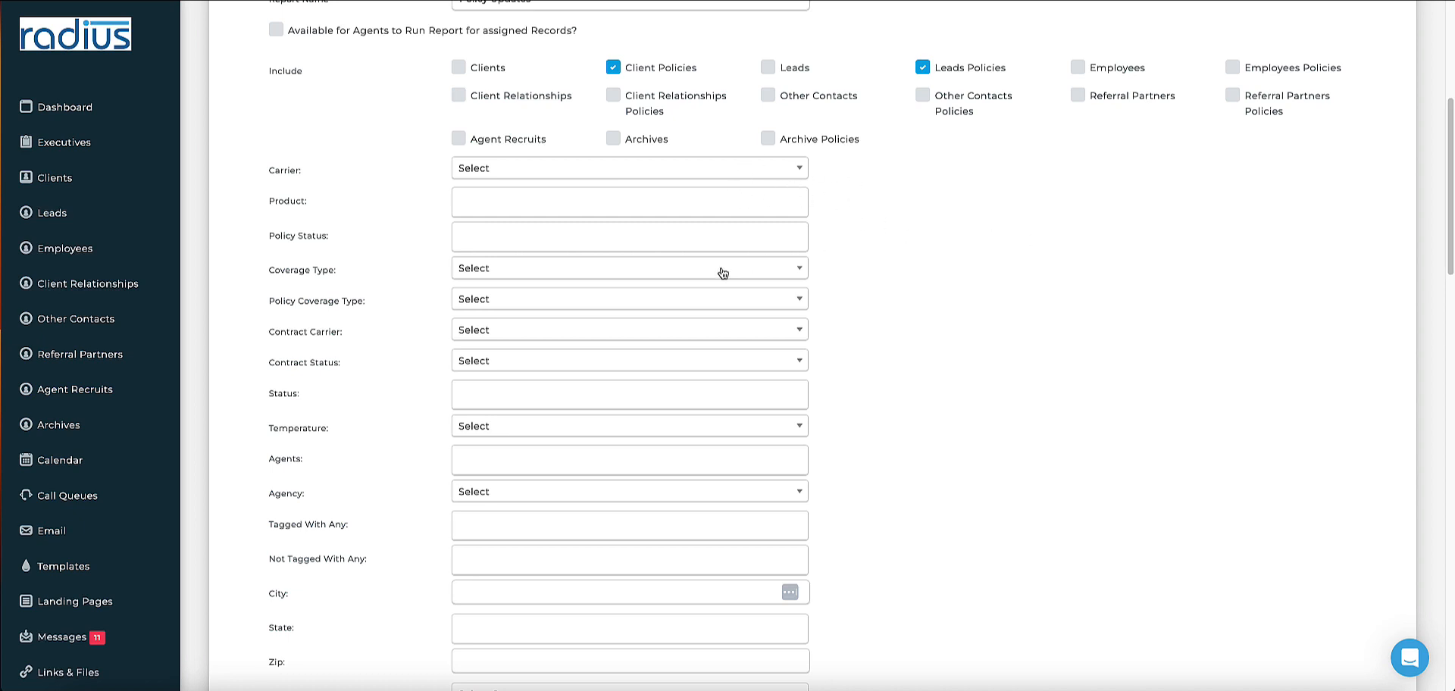
- Try In Force and Pending/Submitted as policy status filters, and clear both from the report
left_click(627, 241)
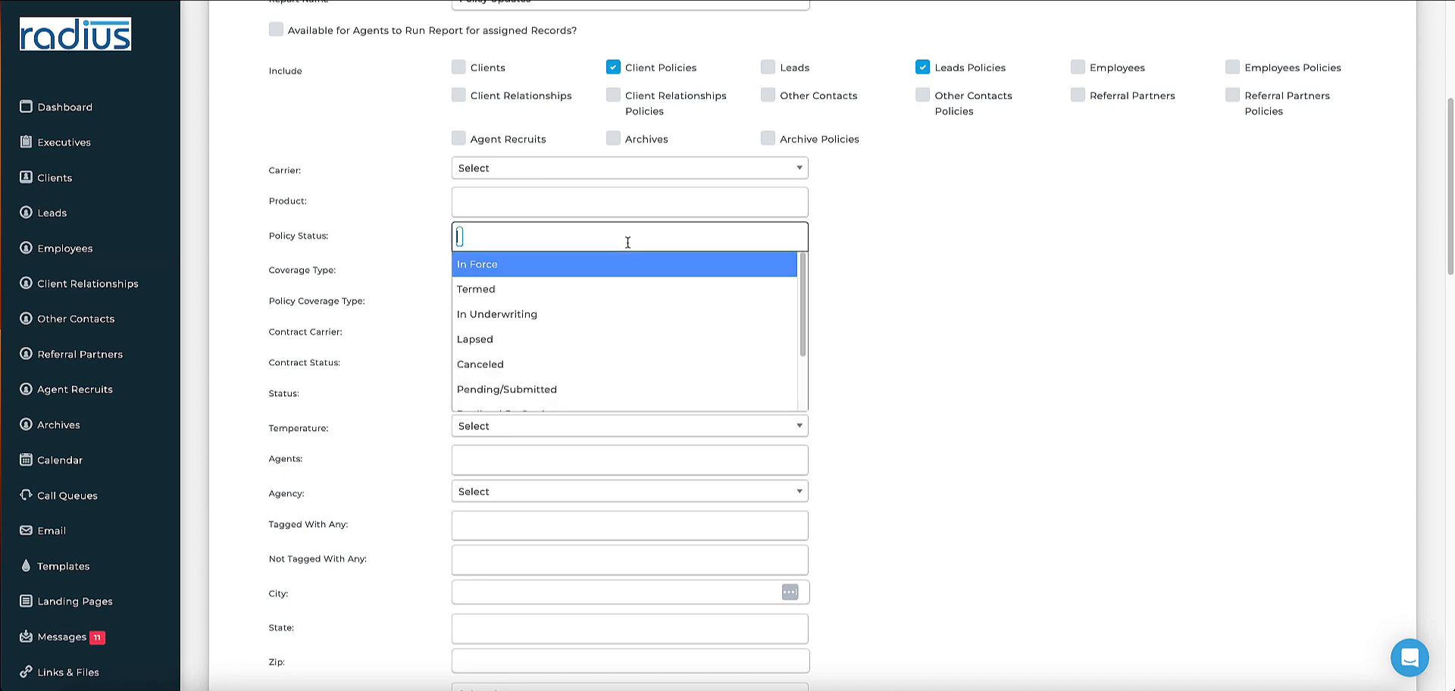
left_click(582, 273)
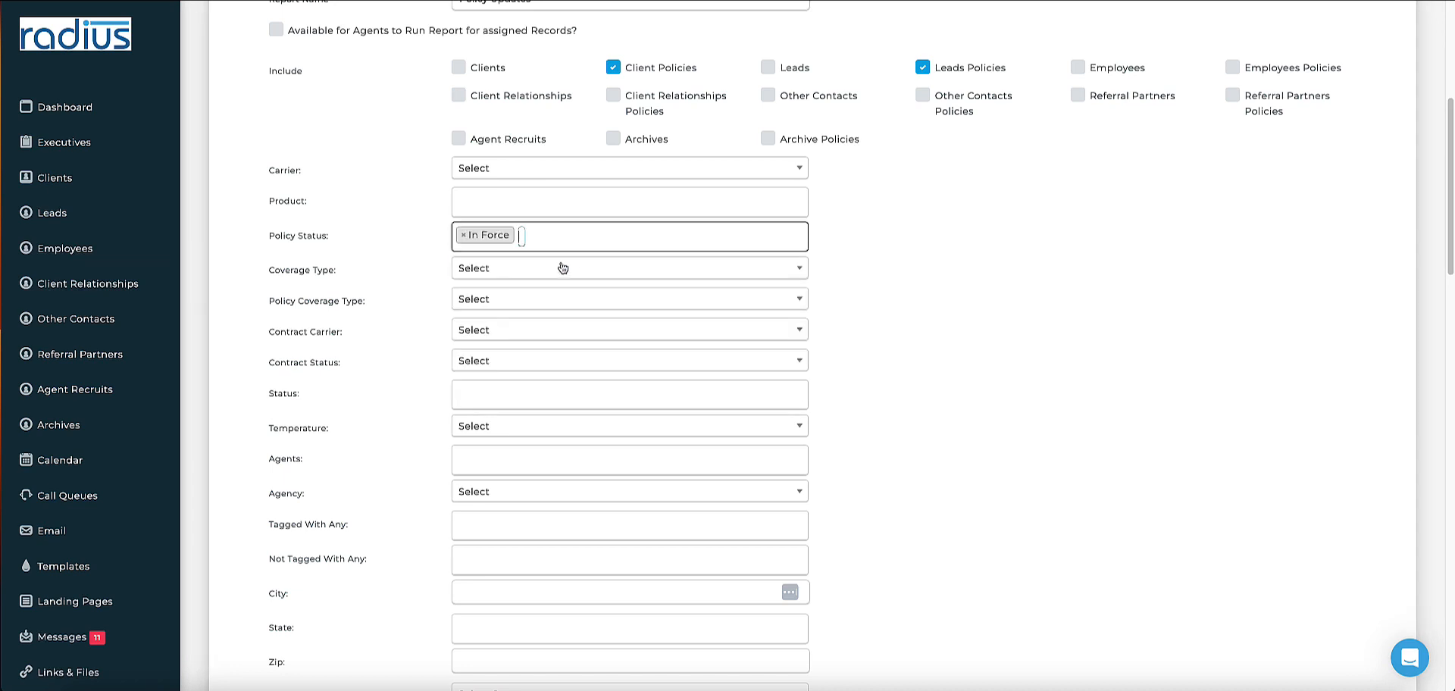
left_click(522, 237)
left_click(523, 389)
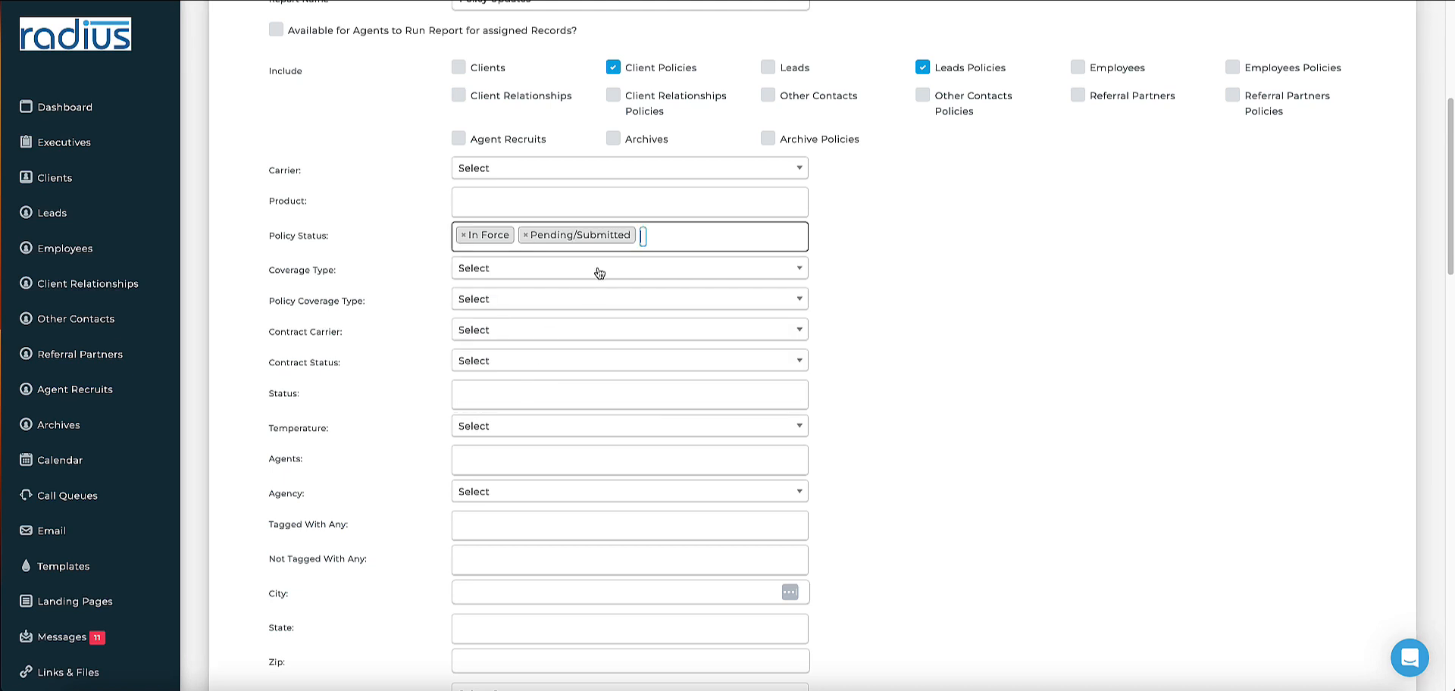
left_click(525, 237)
left_click(463, 235)
left_click(416, 249)
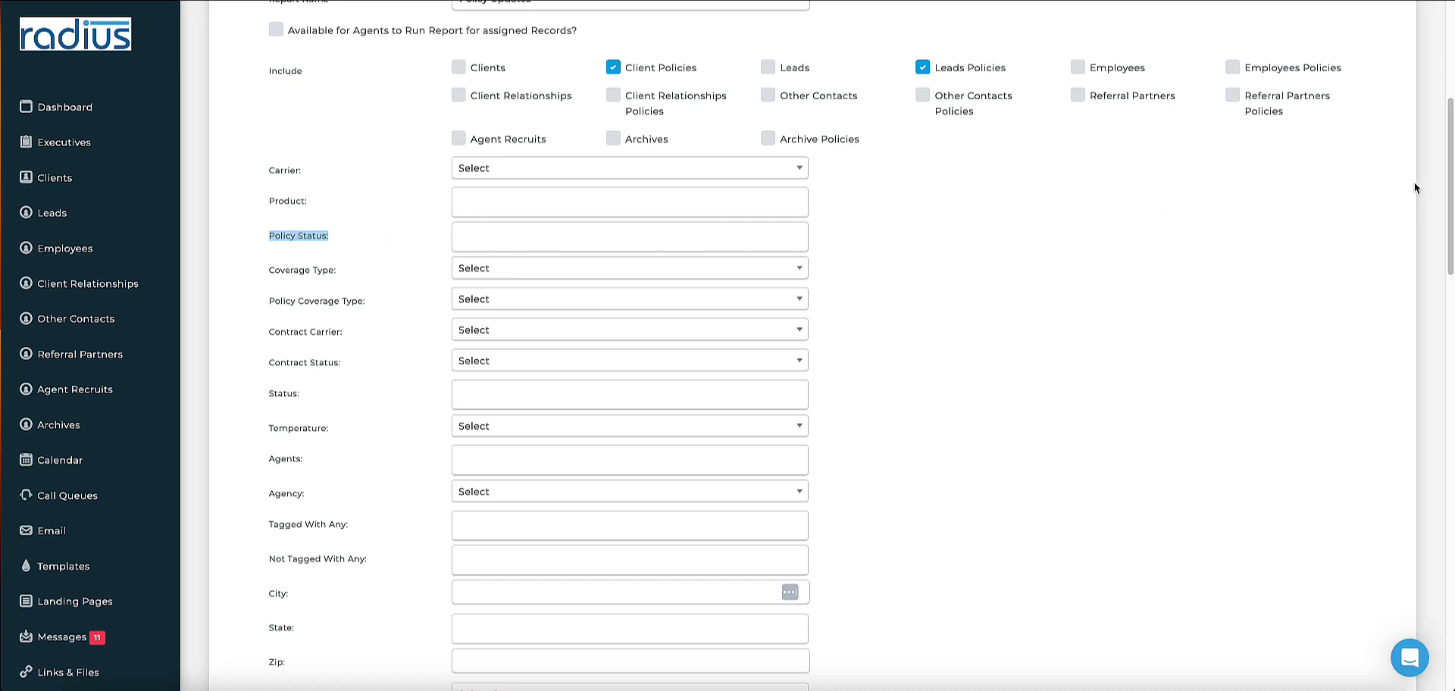
- Try First Day of the Year as the start of the Renewal Date range, and clear it from the report
left_click_drag(1445, 190, 1421, 435)
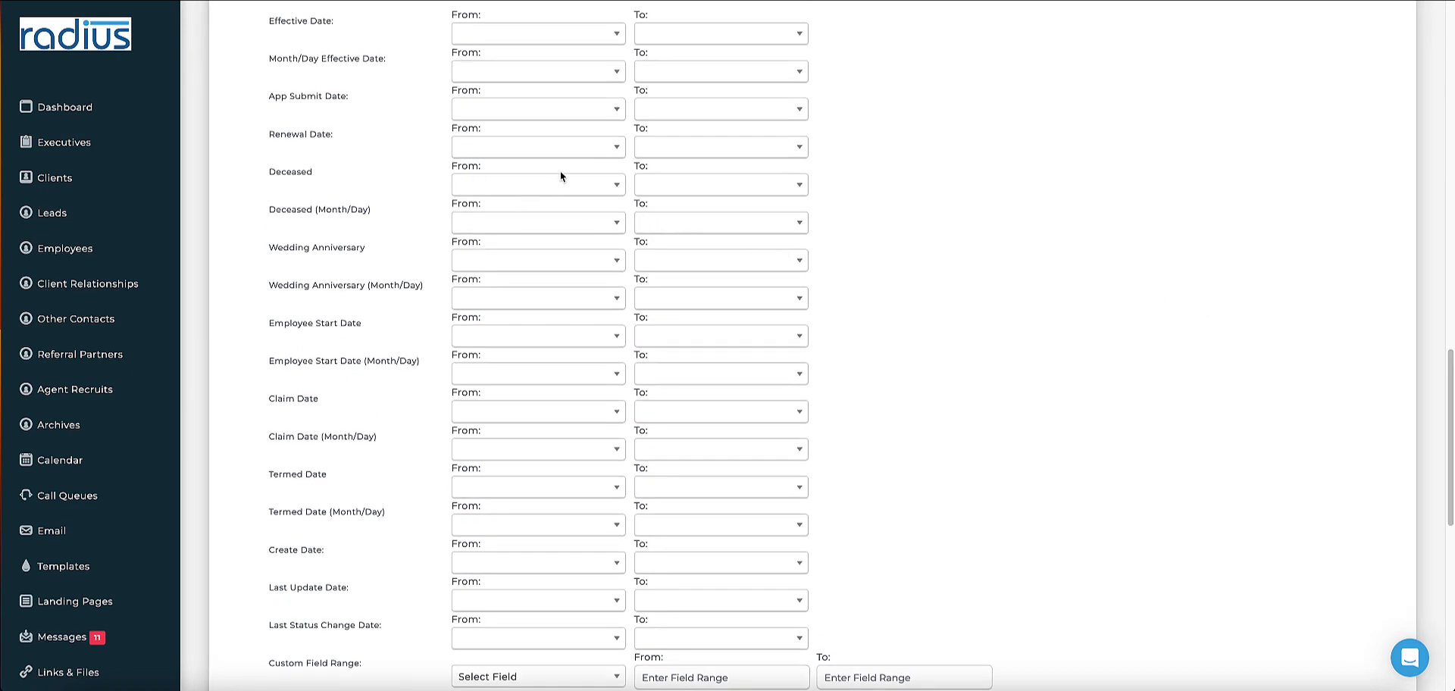
left_click(545, 148)
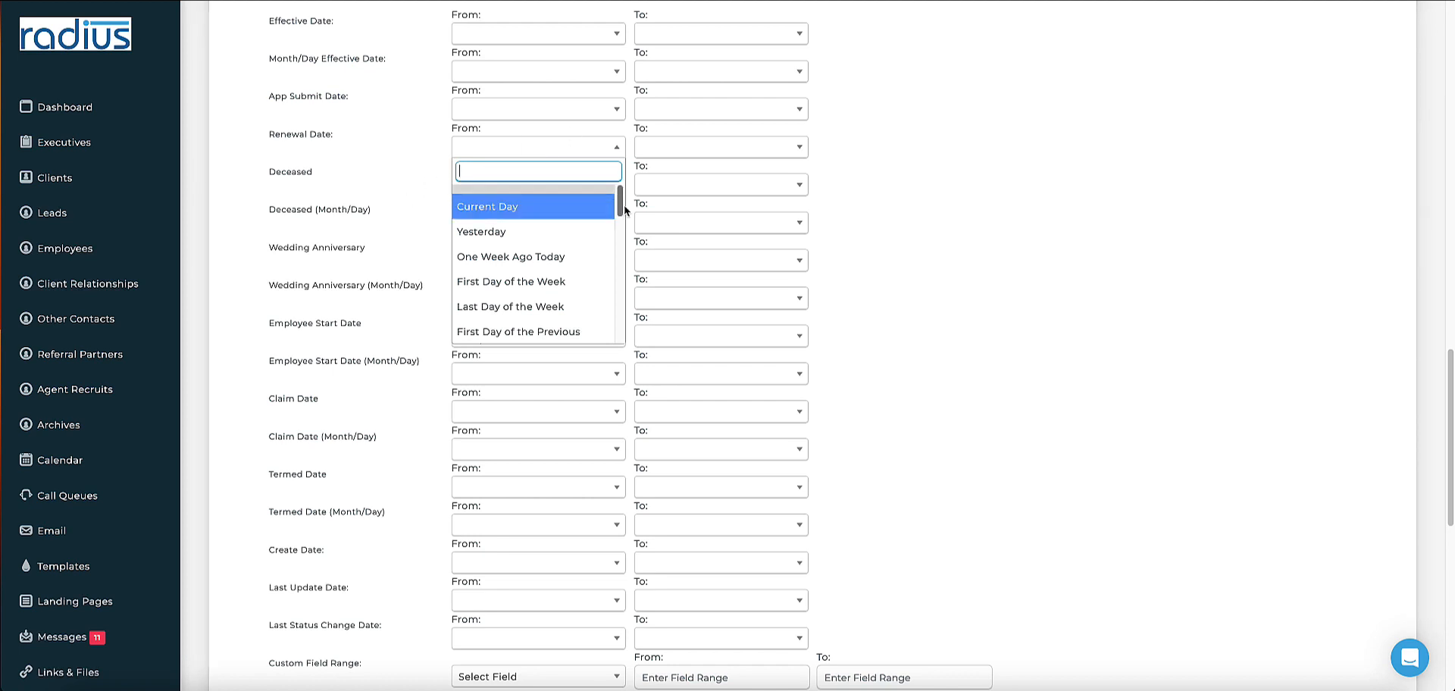
left_click_drag(621, 206, 610, 296)
left_click(530, 256)
left_click(689, 147)
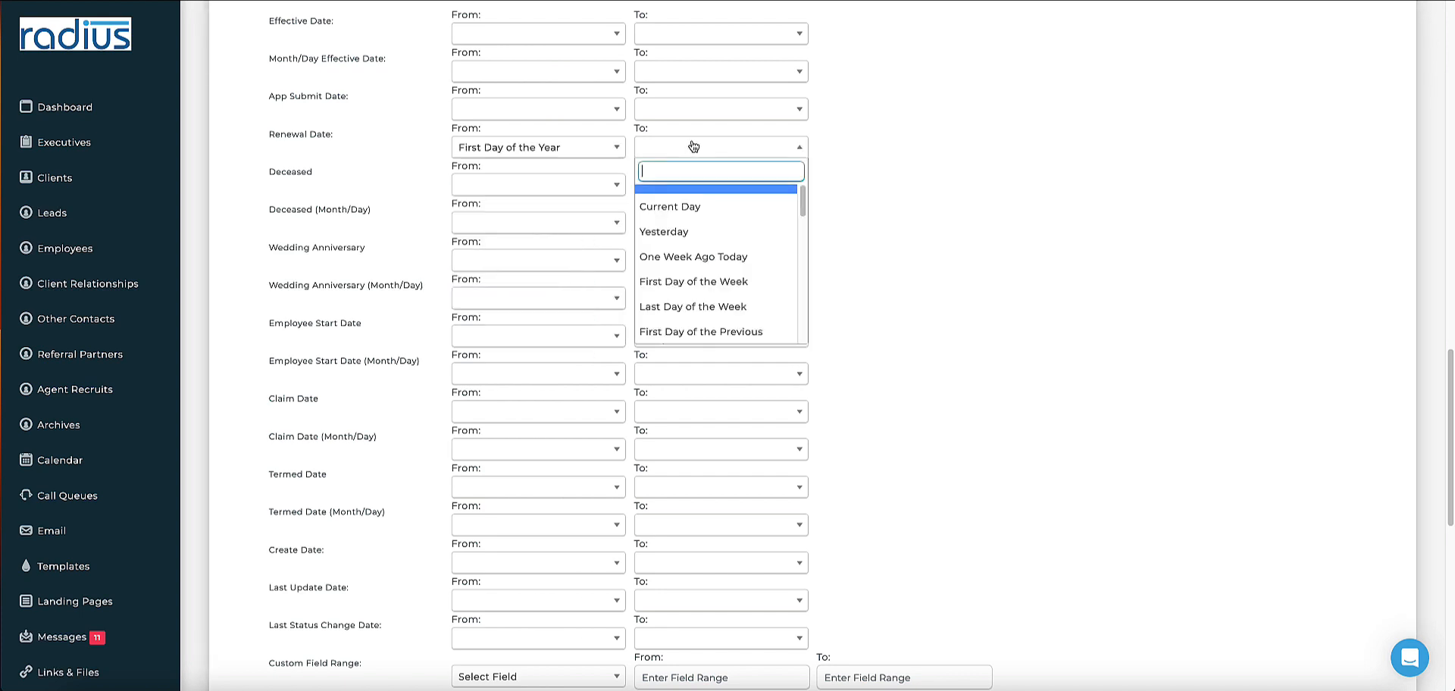
left_click(608, 149)
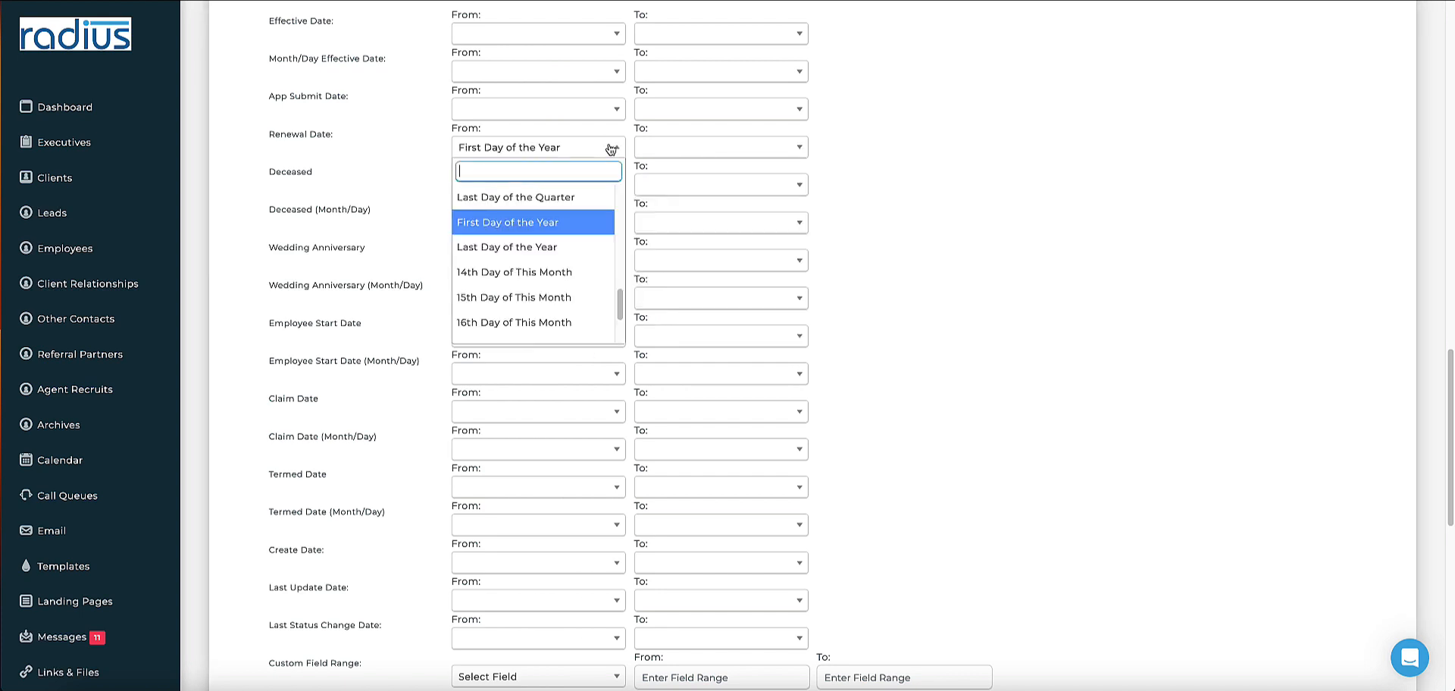
left_click_drag(625, 298, 606, 182)
left_click(560, 193)
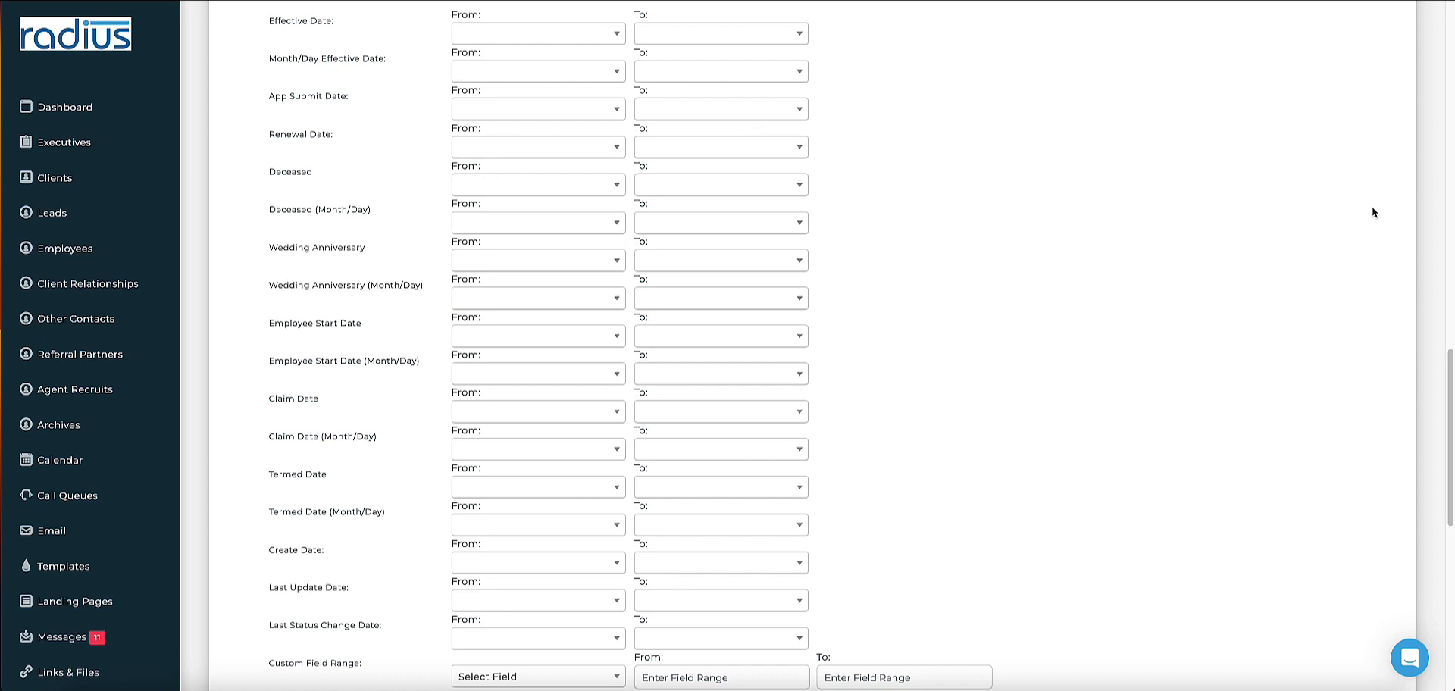
- Look back over the report filters and continue to the data grouping stage without adding any
left_click_drag(1449, 383, 1449, 293)
left_click_drag(1451, 237, 1440, 178)
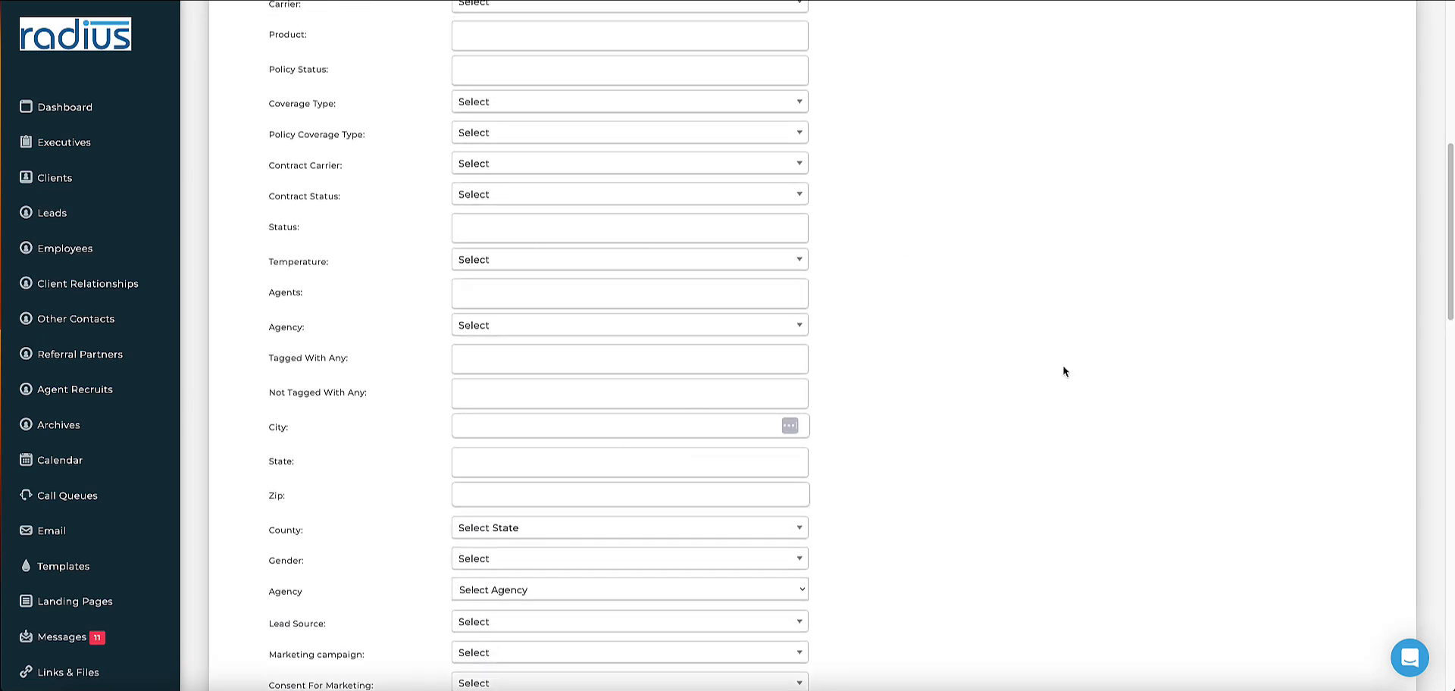
left_click_drag(1449, 292, 1350, 613)
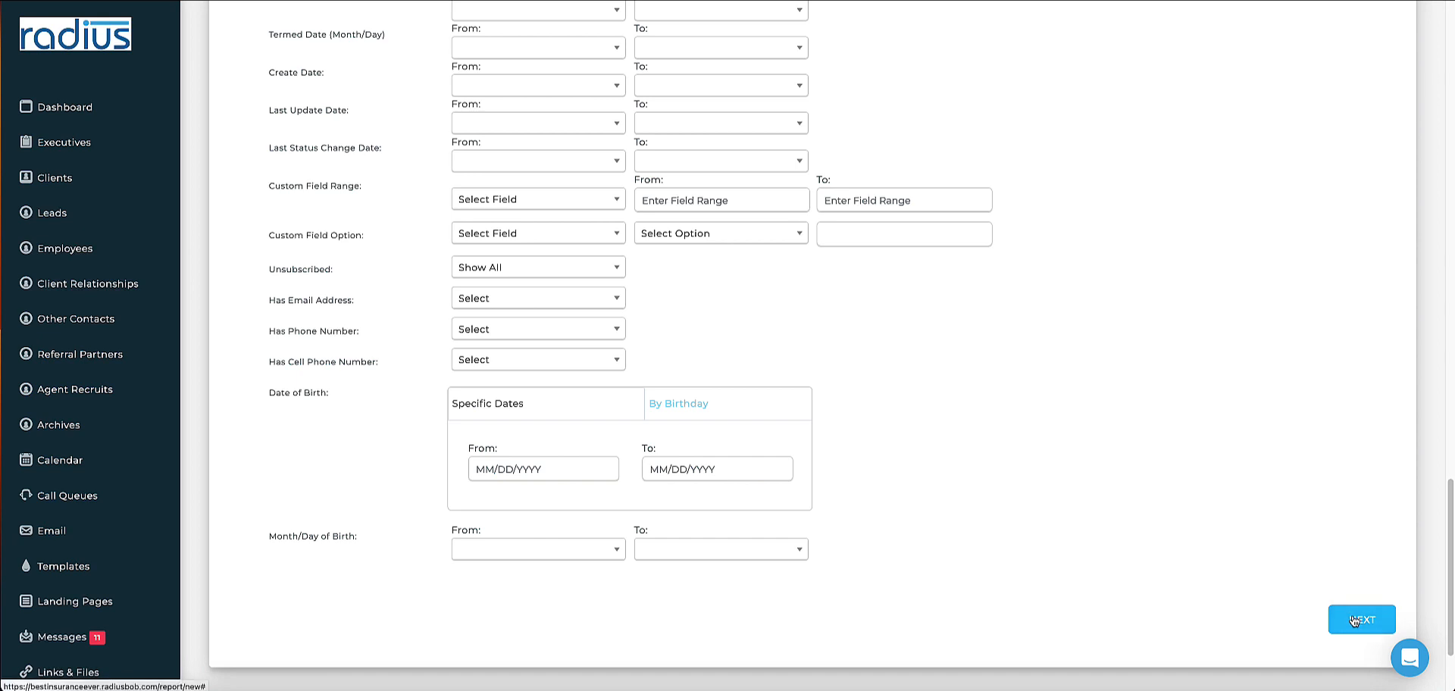
left_click(1356, 620)
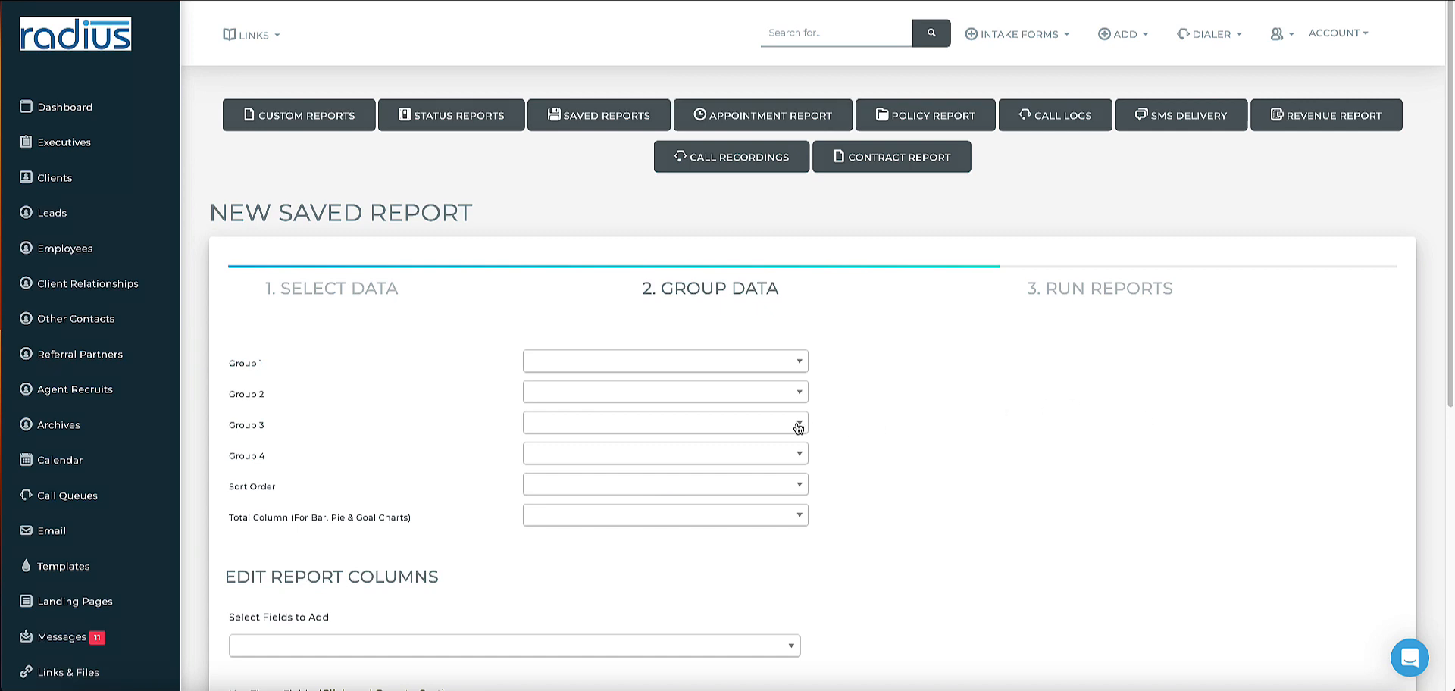
- Group the report first by Assigned Agent and second by Carrier Name, with Number of Records as the total column
left_click(692, 363)
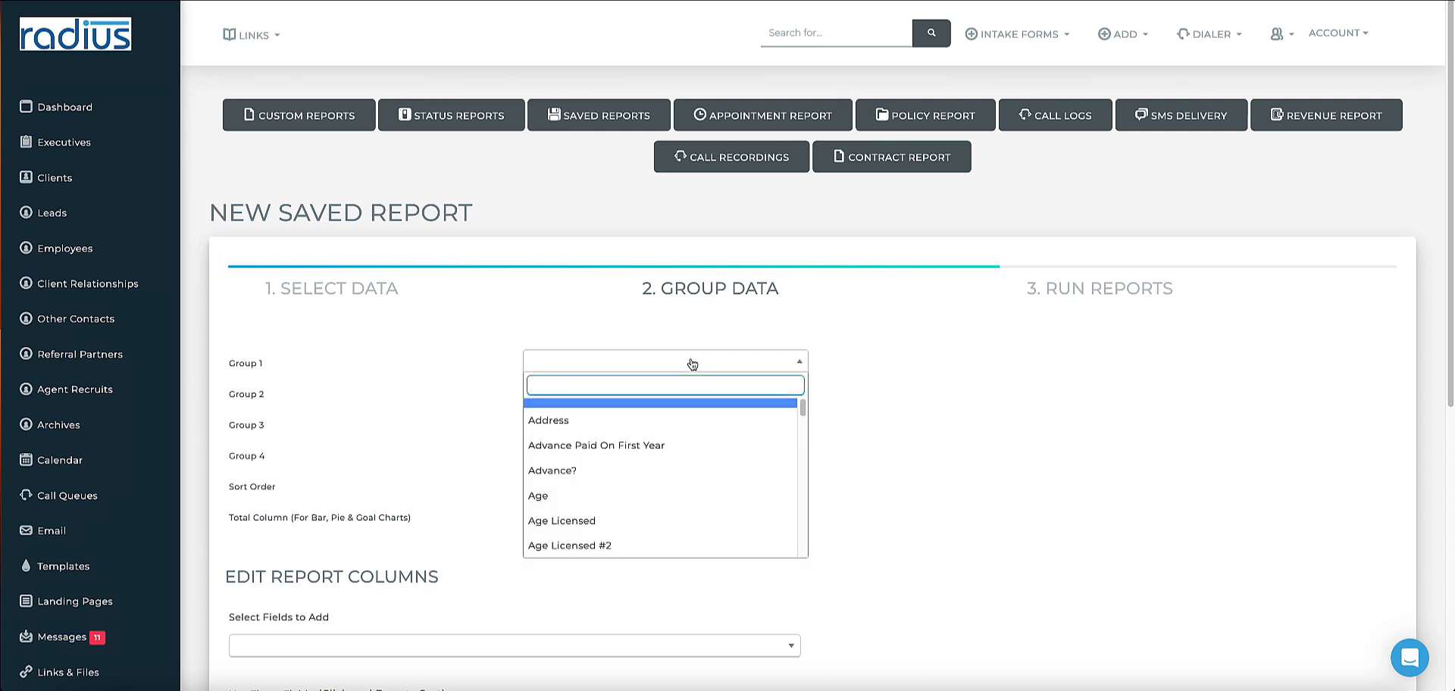
type("ass")
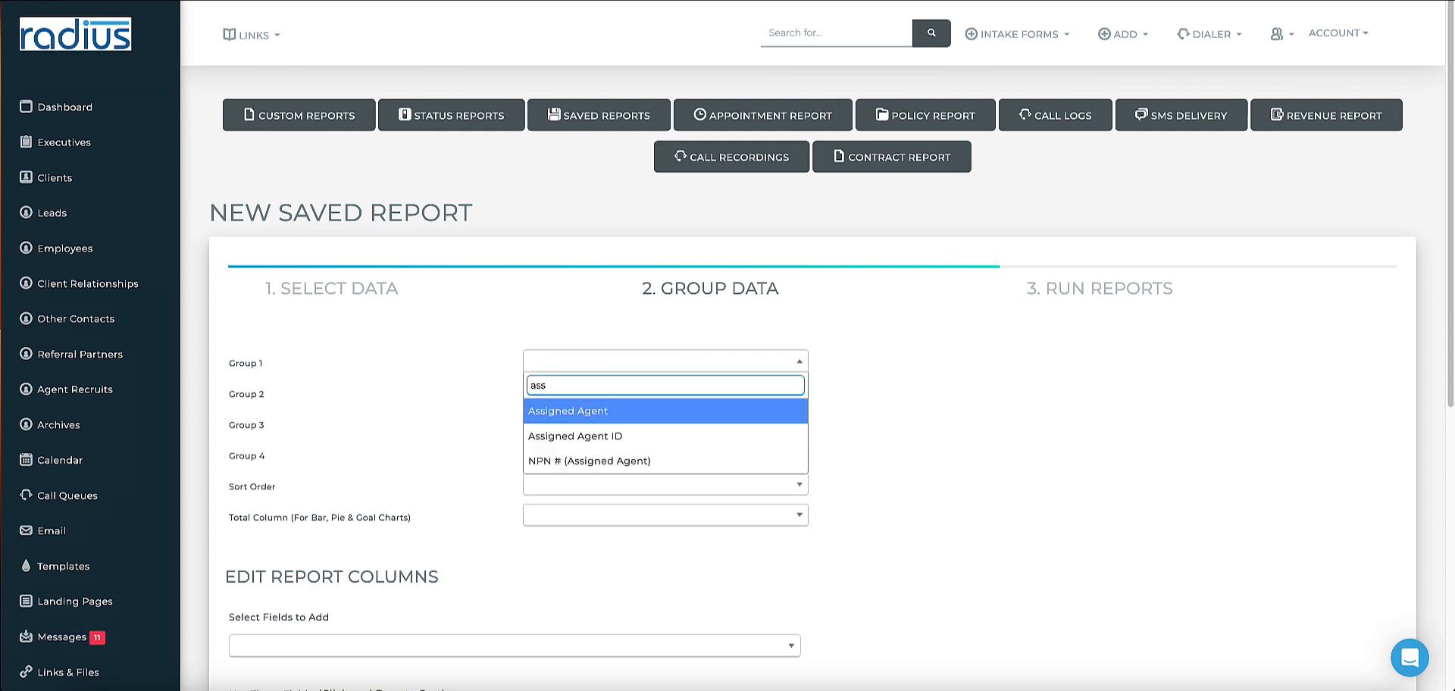
left_click(662, 410)
left_click(630, 396)
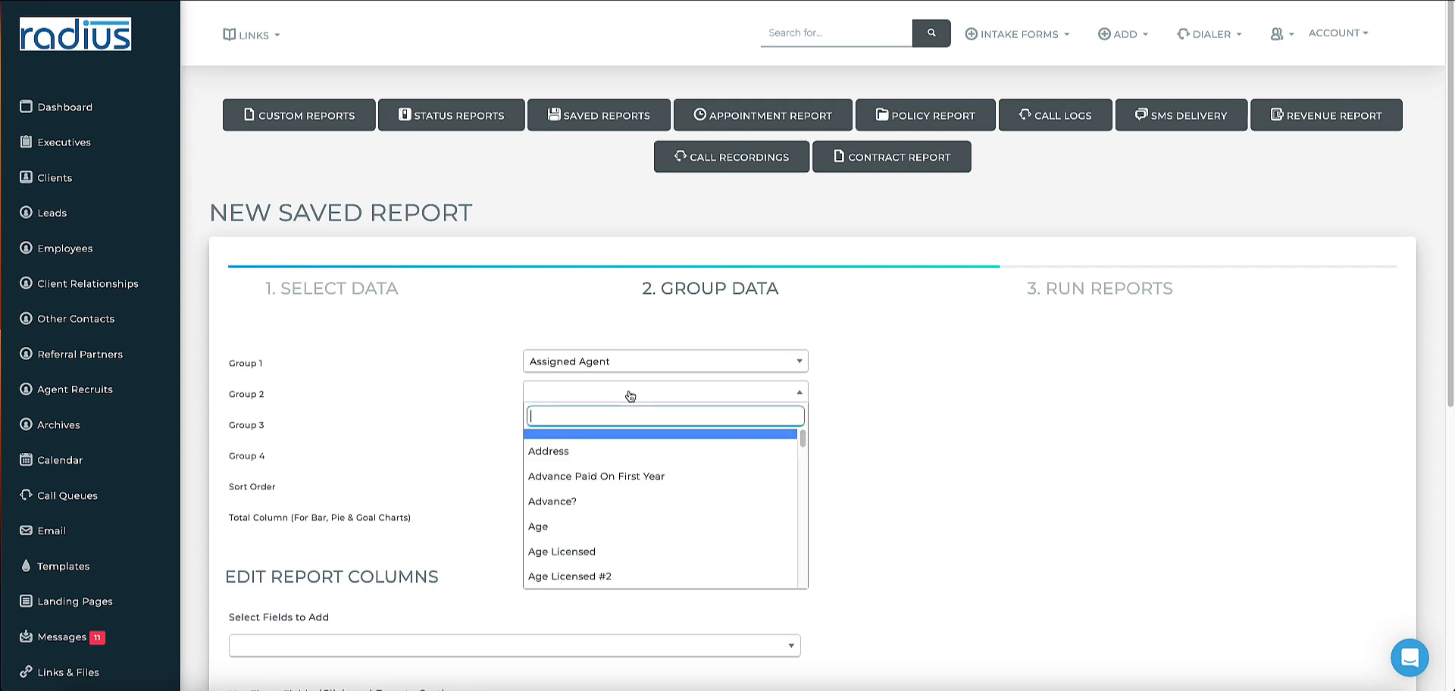
type("carr")
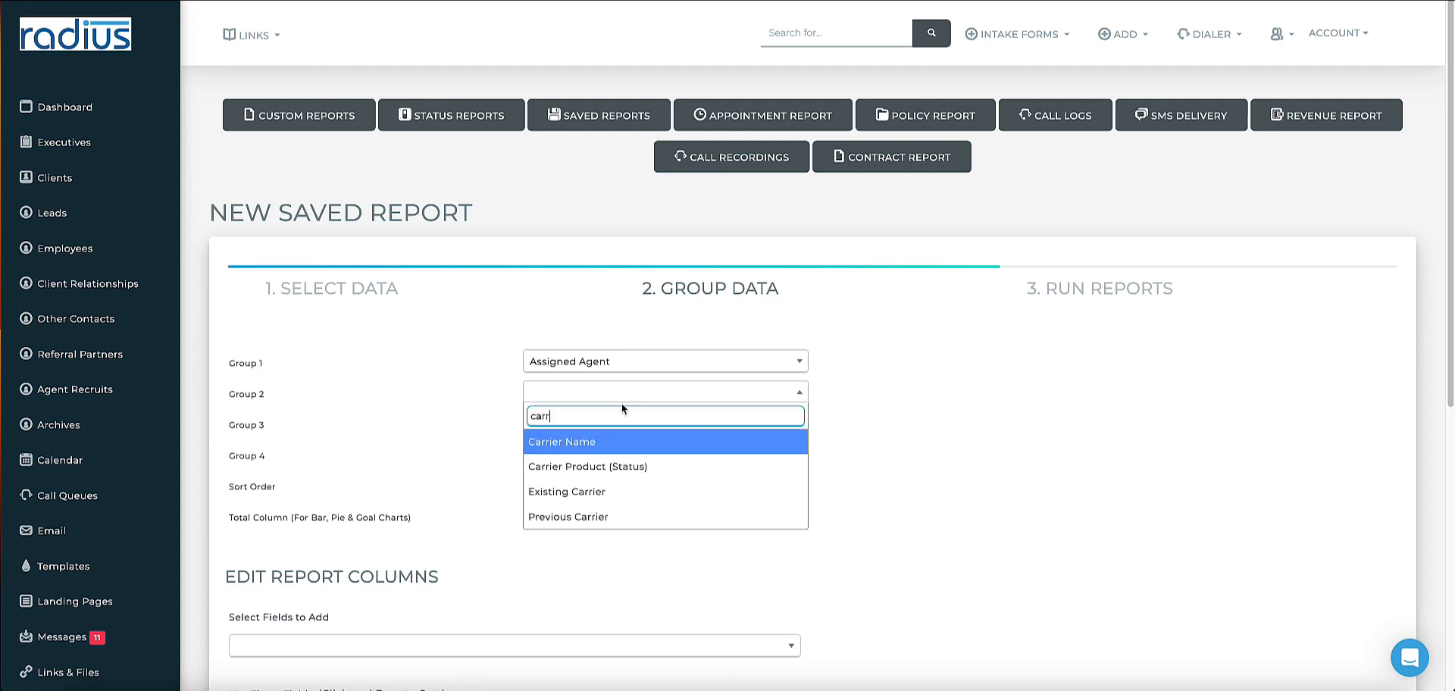
left_click(608, 449)
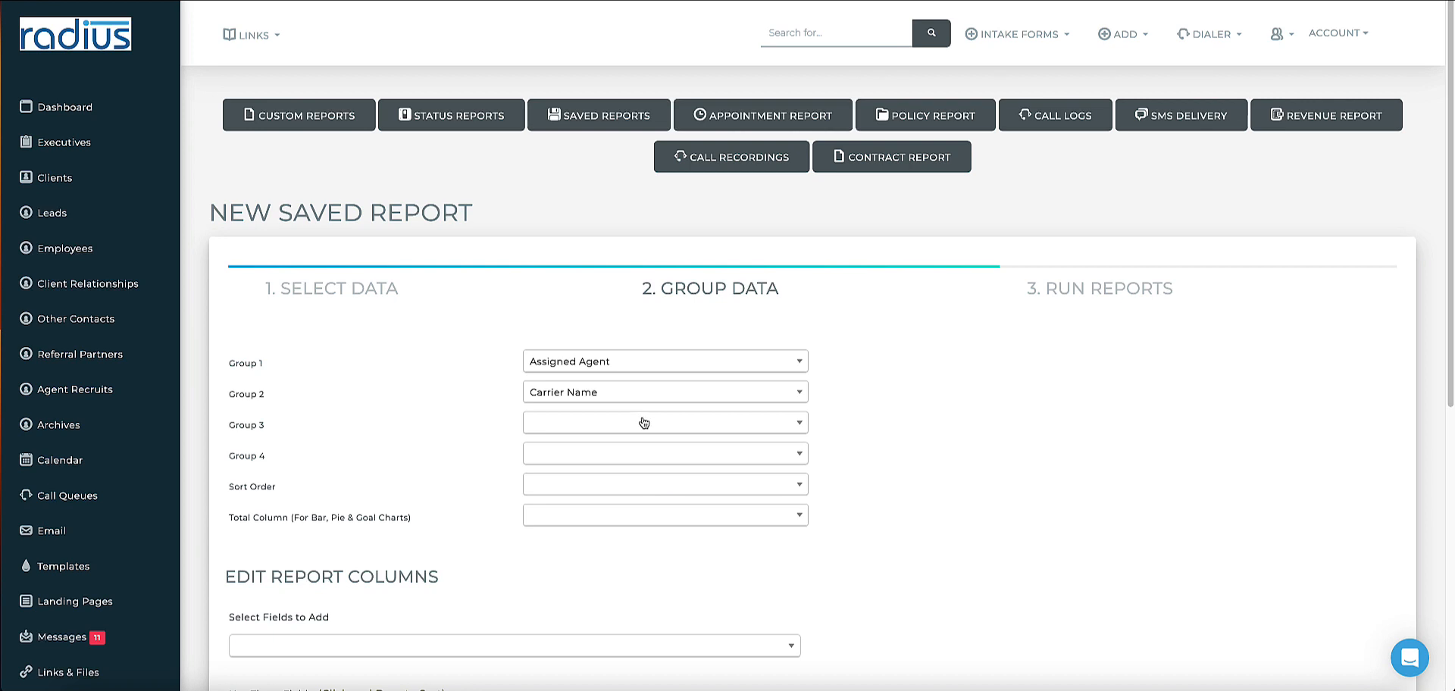
left_click(588, 518)
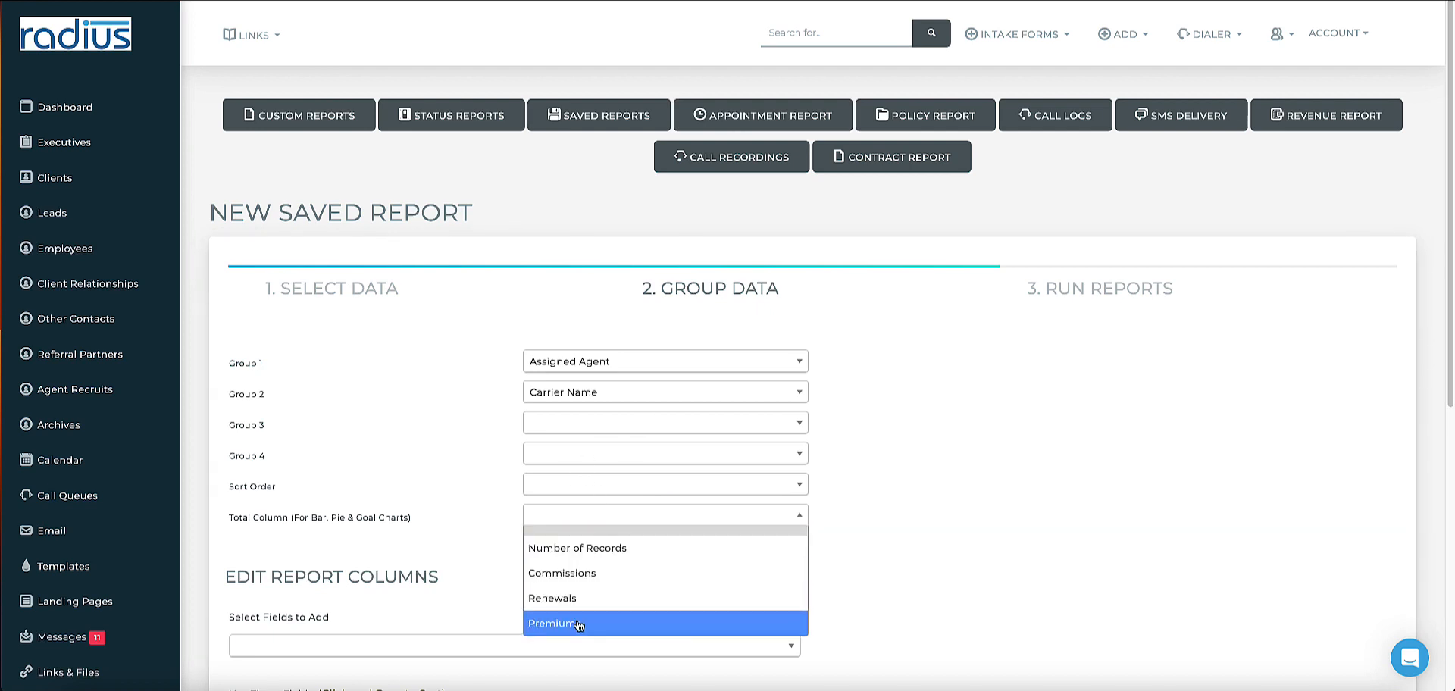
left_click(603, 549)
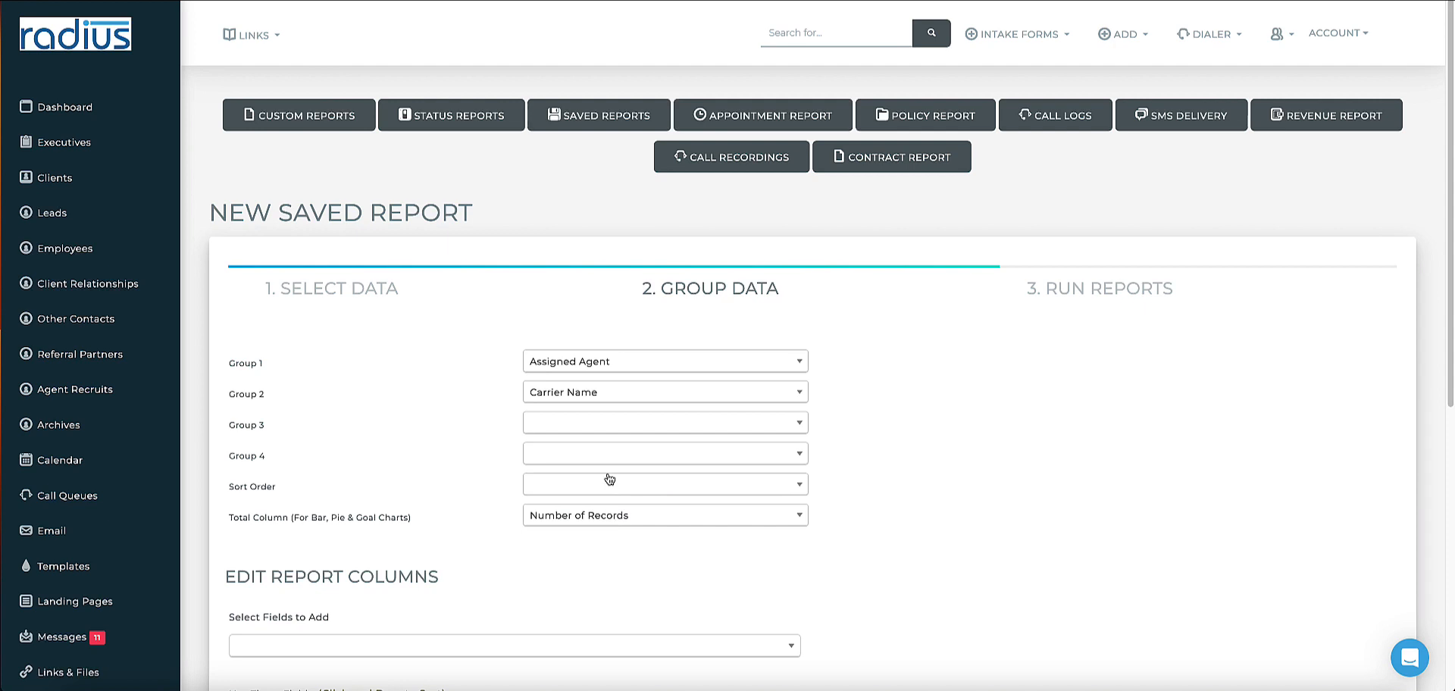
- Try Last Name as the report's sort order
left_click(557, 489)
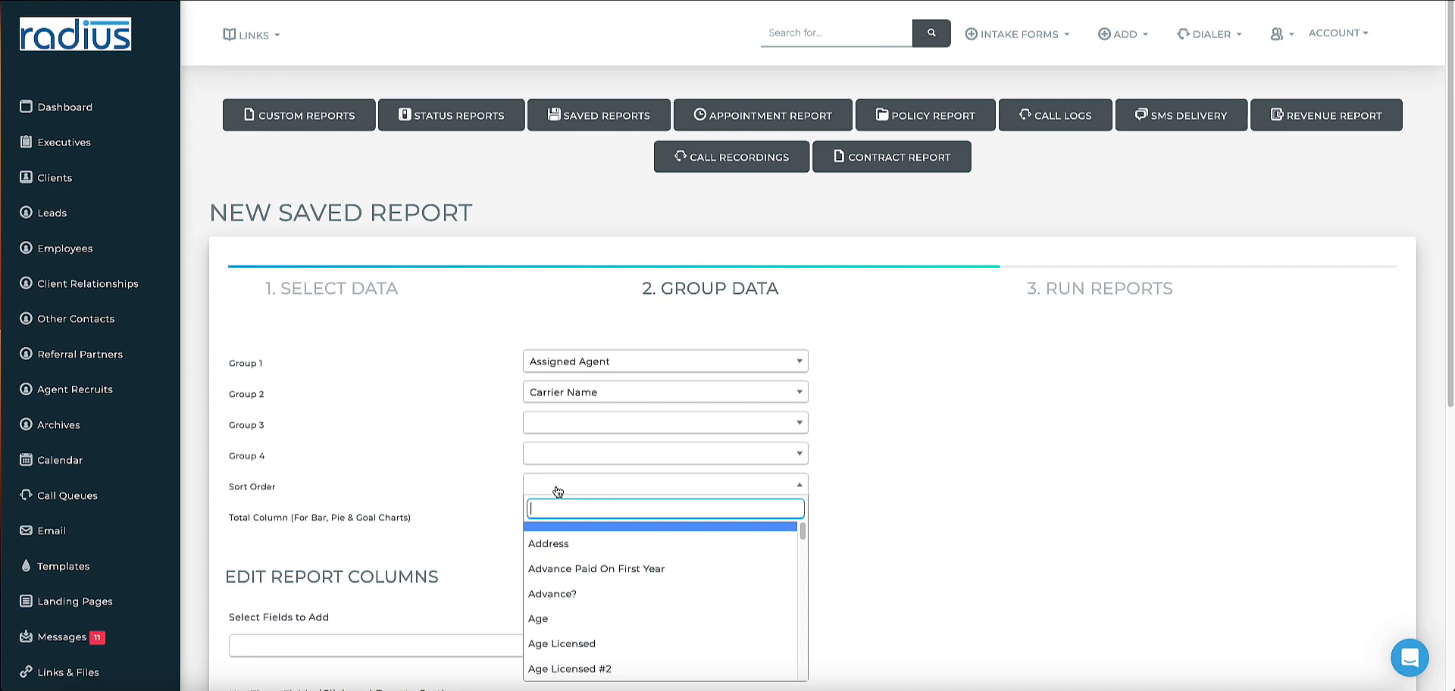
type("last")
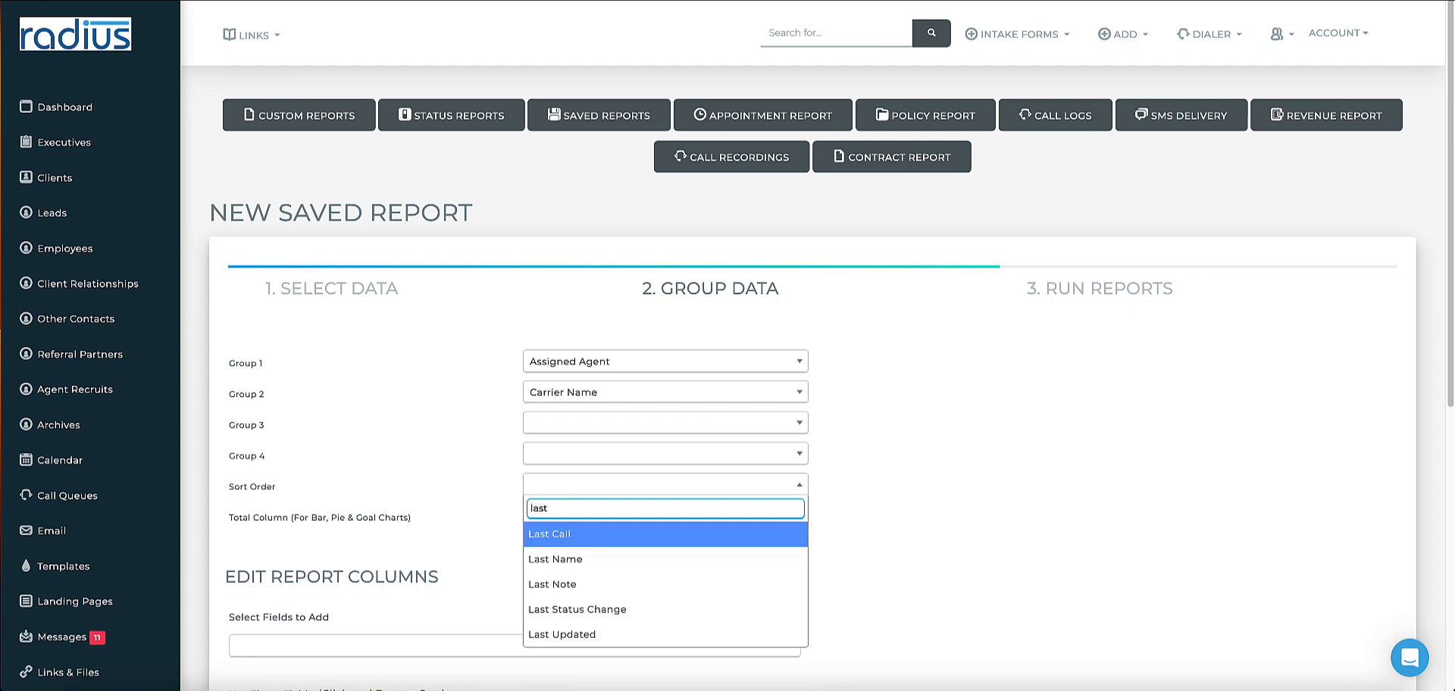
left_click(573, 558)
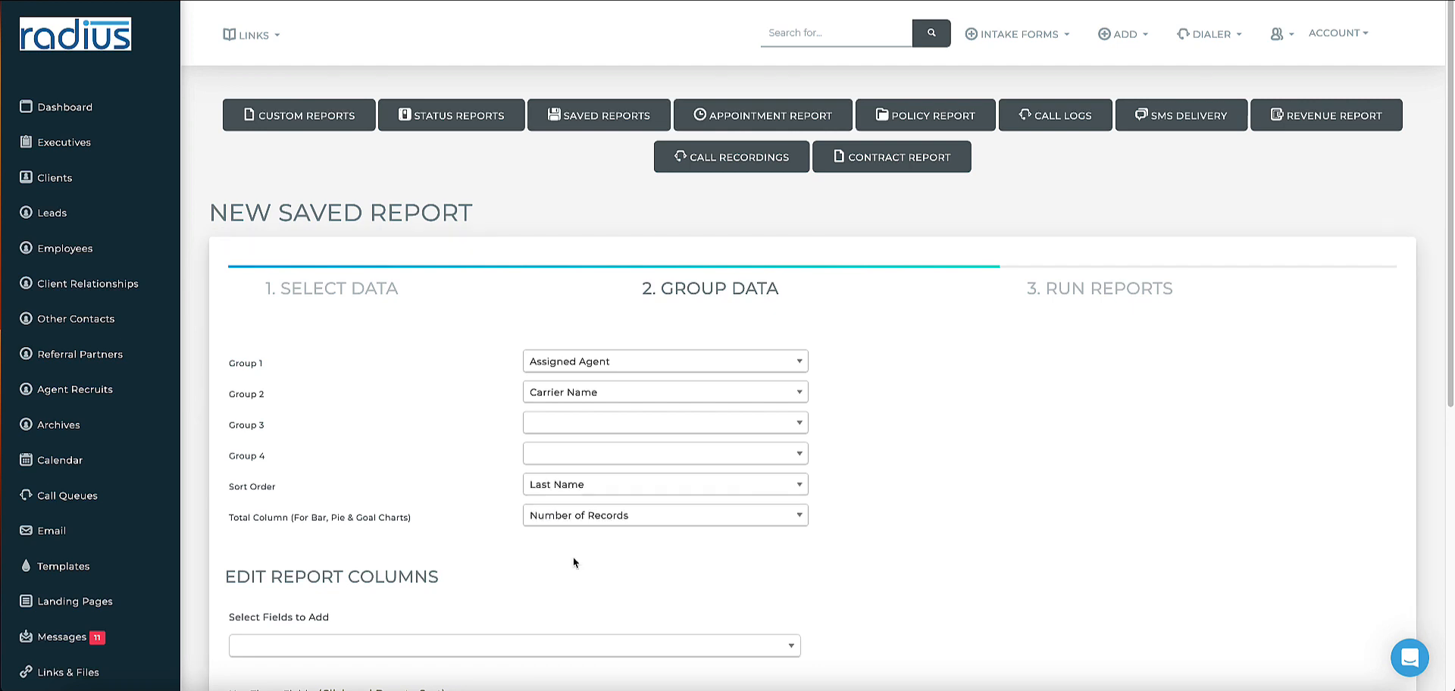
- Set the report's sort order to Carrier Name
left_click(582, 493)
type("carr")
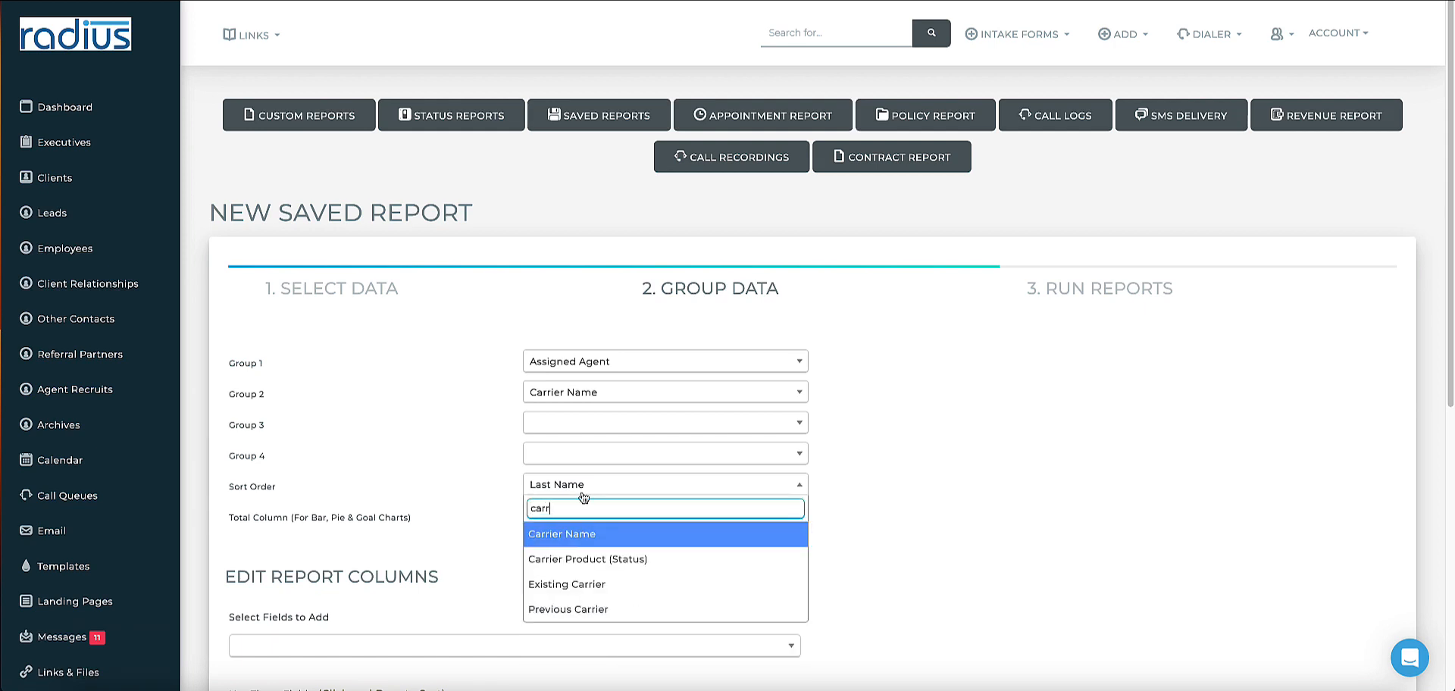
left_click(591, 532)
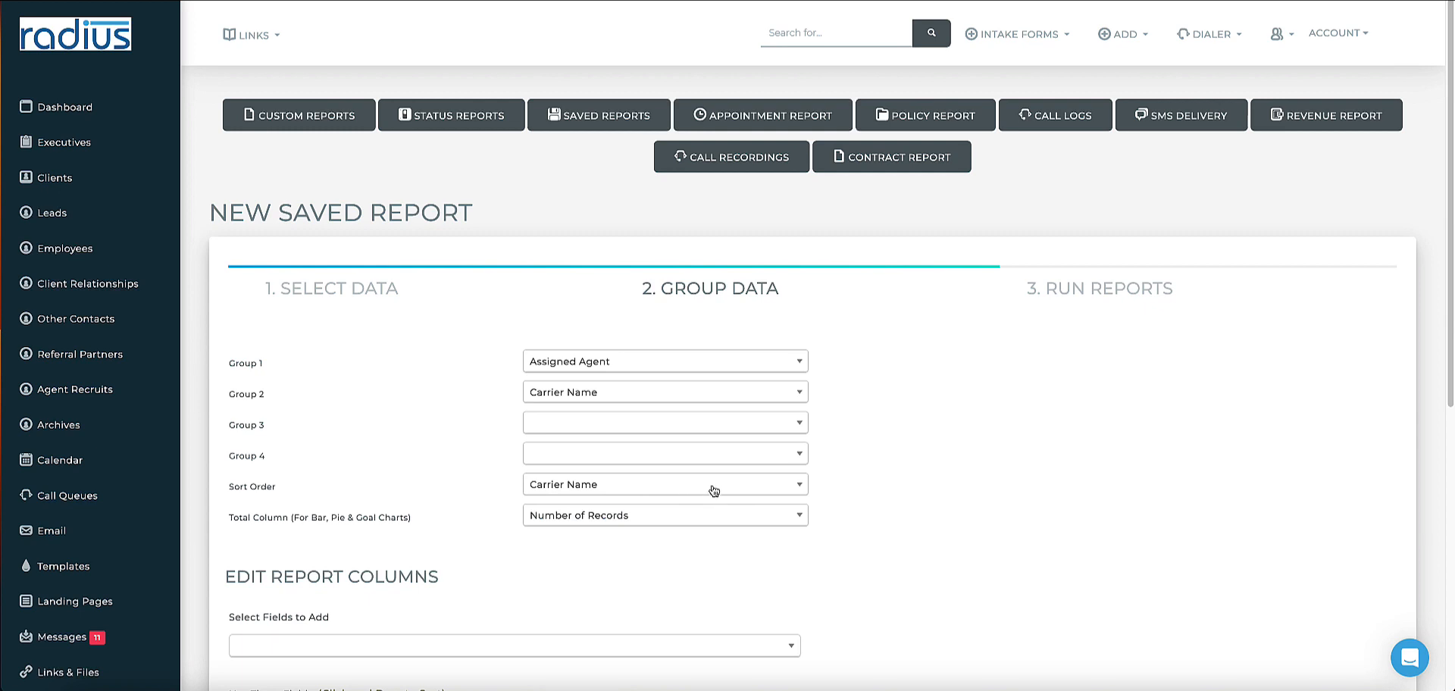
- Add Assigned Agent and Carrier Name to the report columns
scroll(1428, 359, "down", 2)
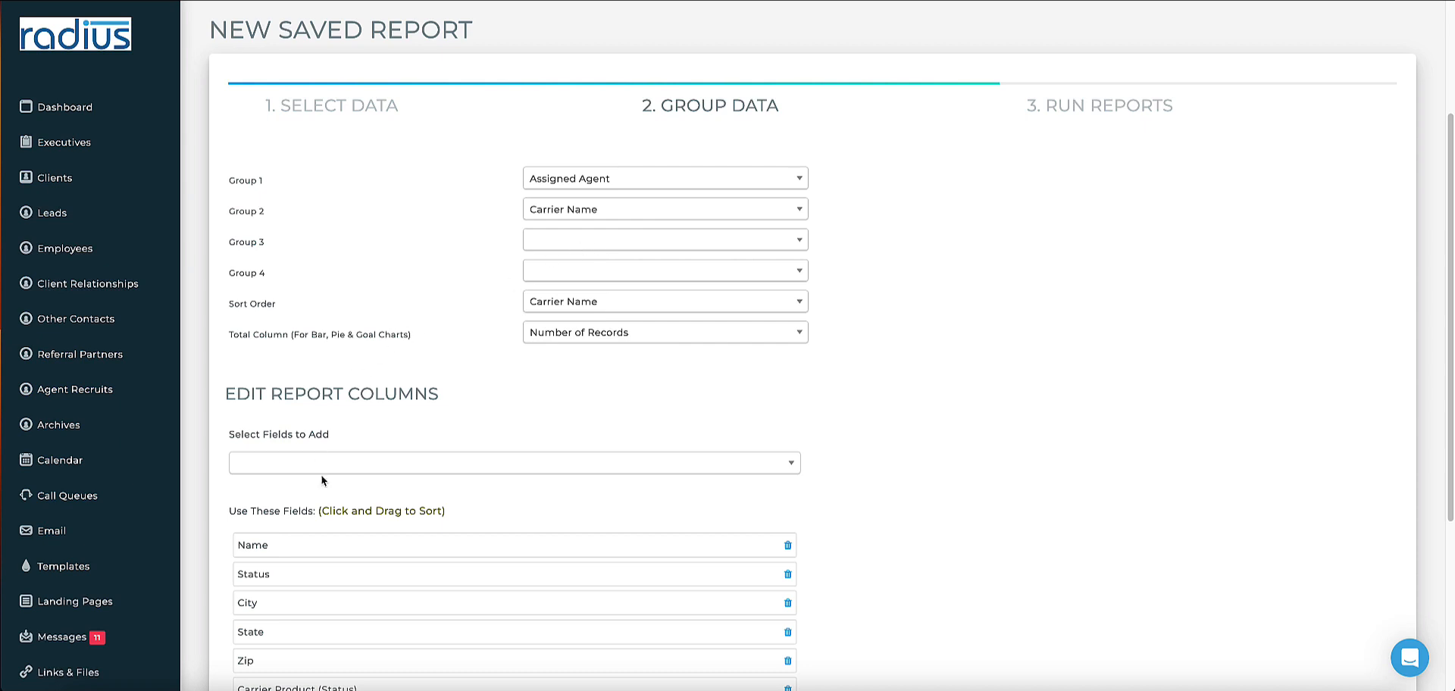
left_click_drag(223, 385, 453, 393)
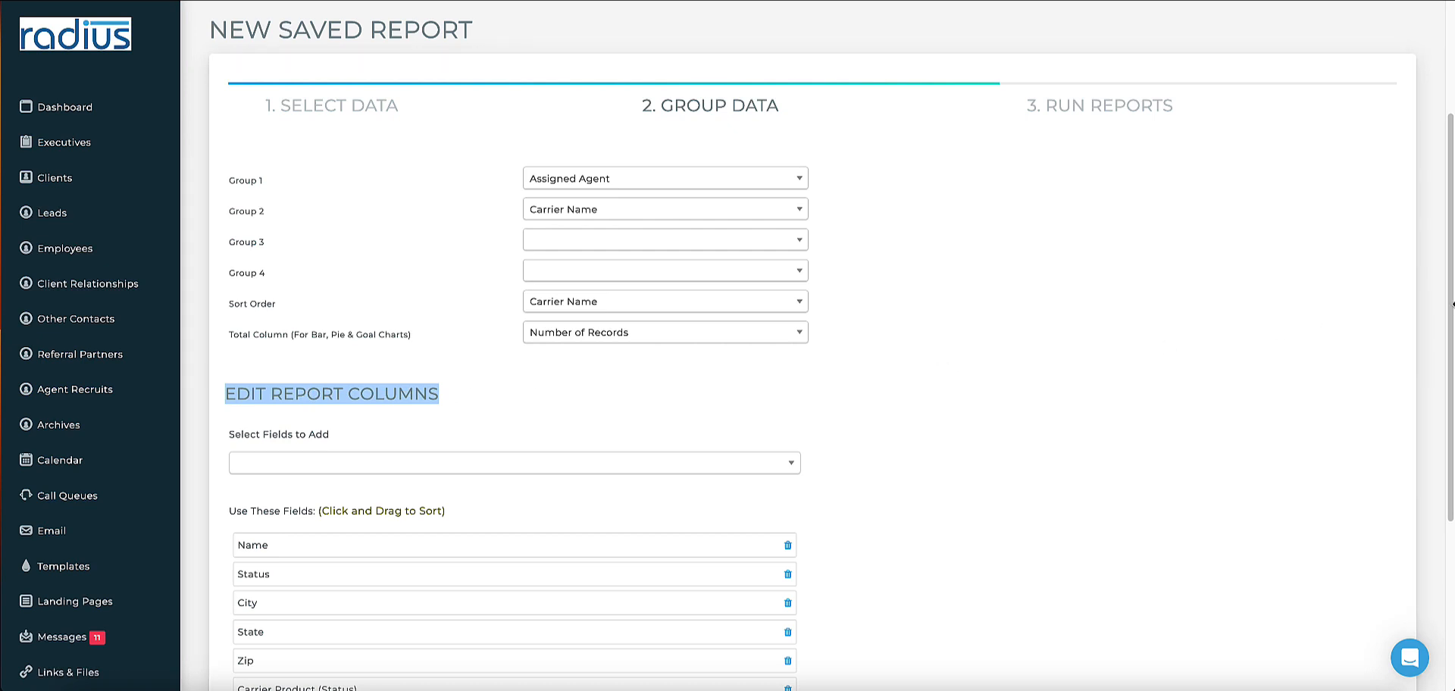
left_click_drag(1451, 308, 1450, 368)
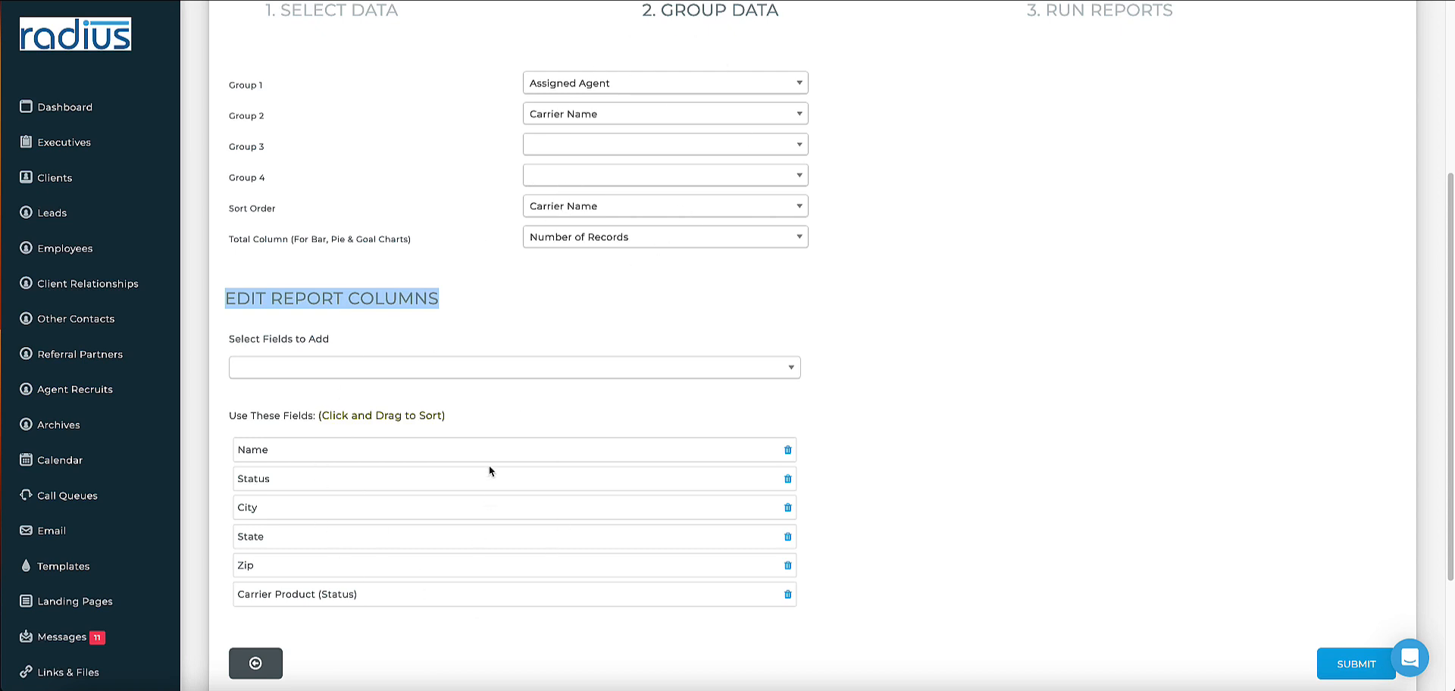
left_click(384, 369)
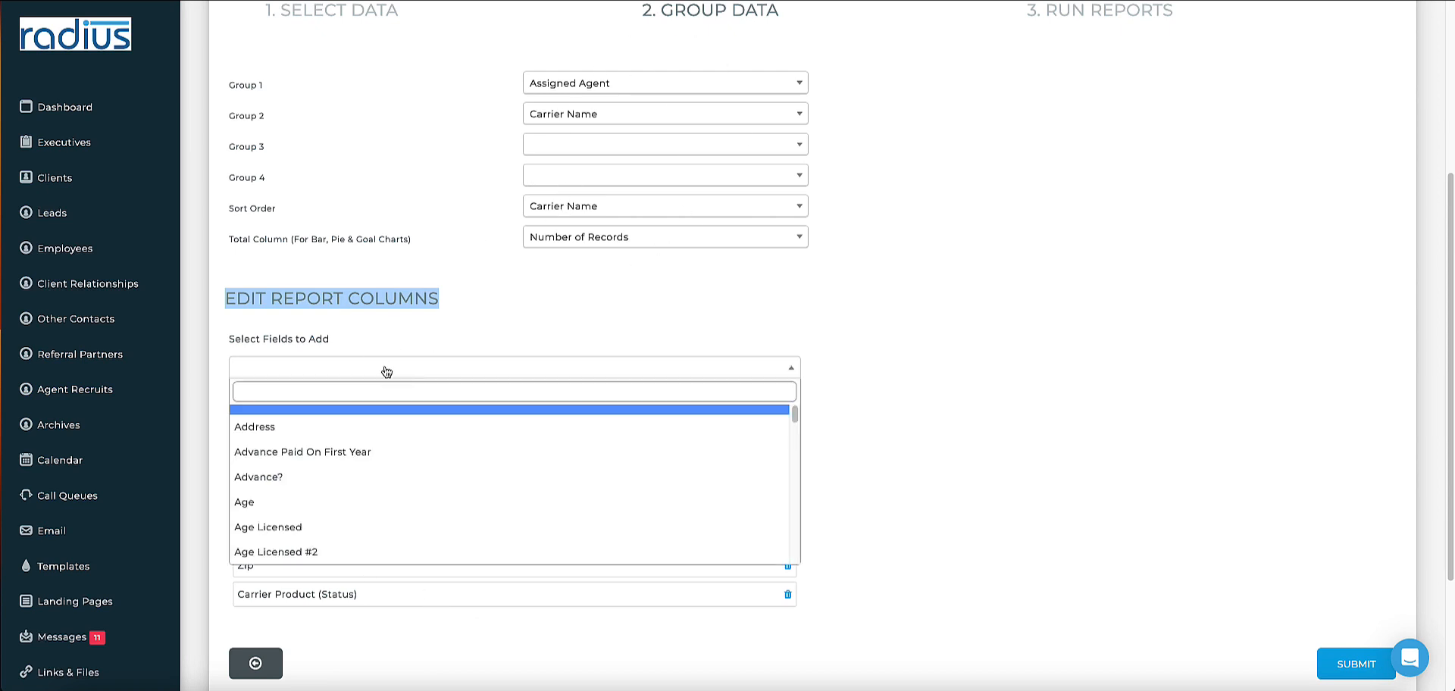
type("ass")
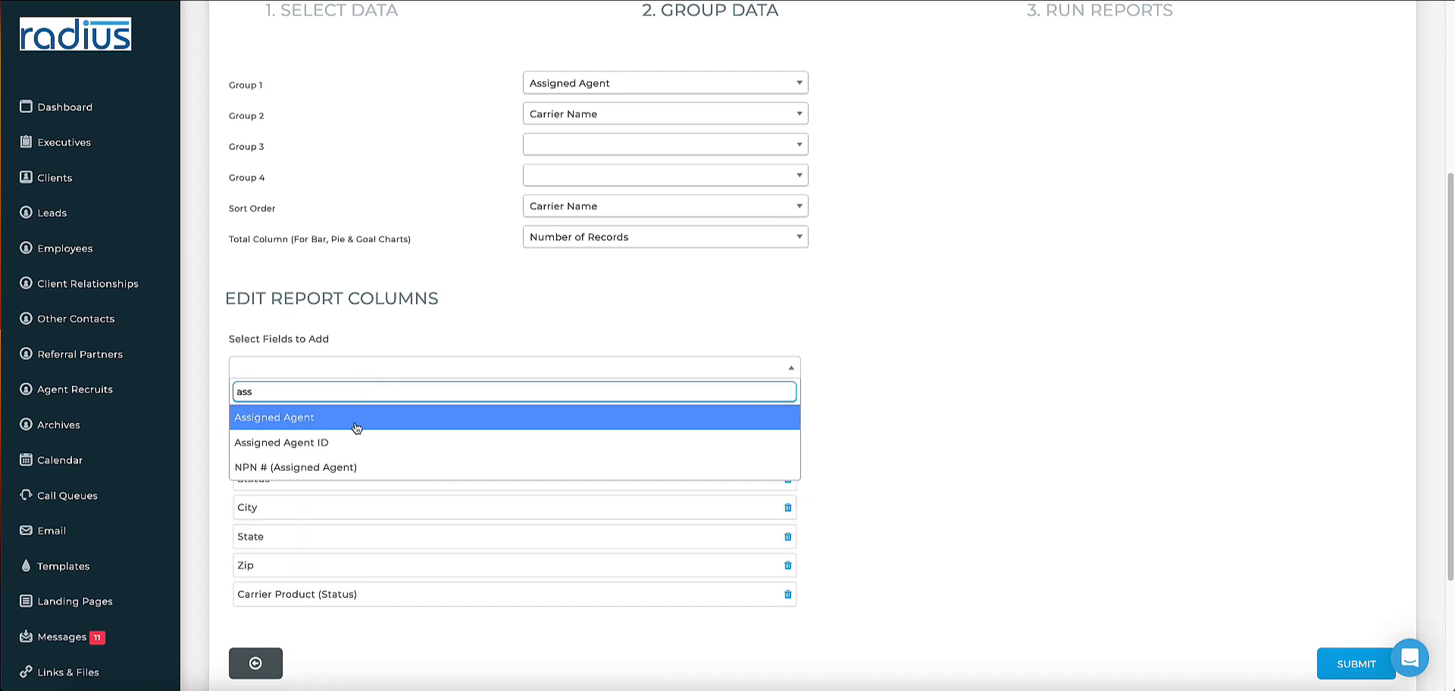
left_click(355, 418)
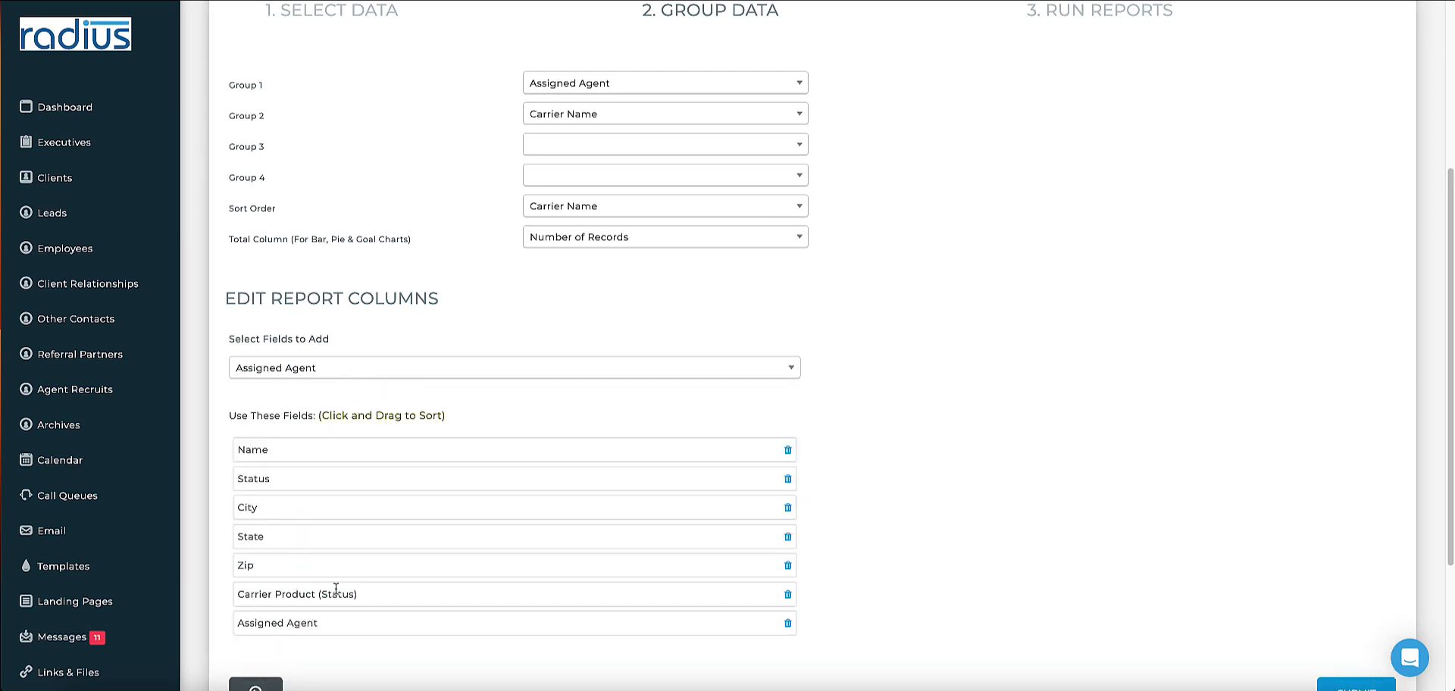
left_click(303, 369)
type("carr")
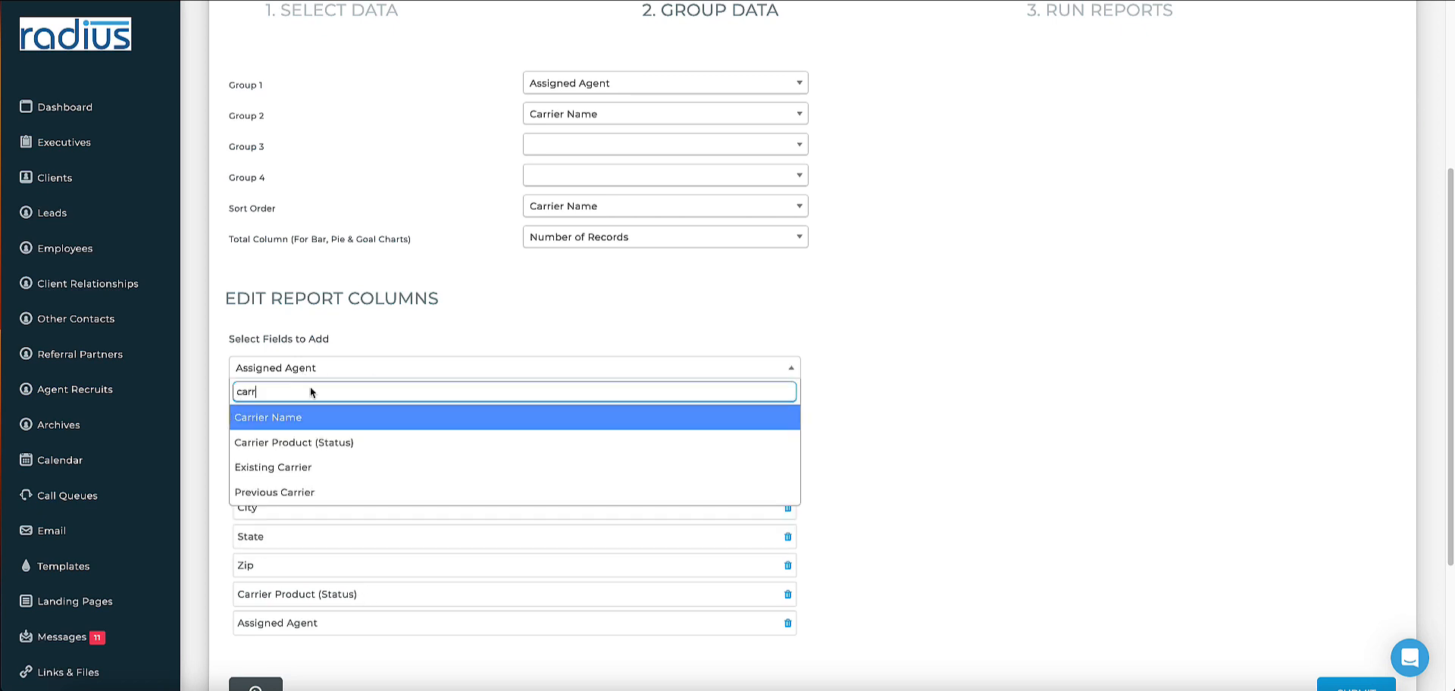
left_click(314, 418)
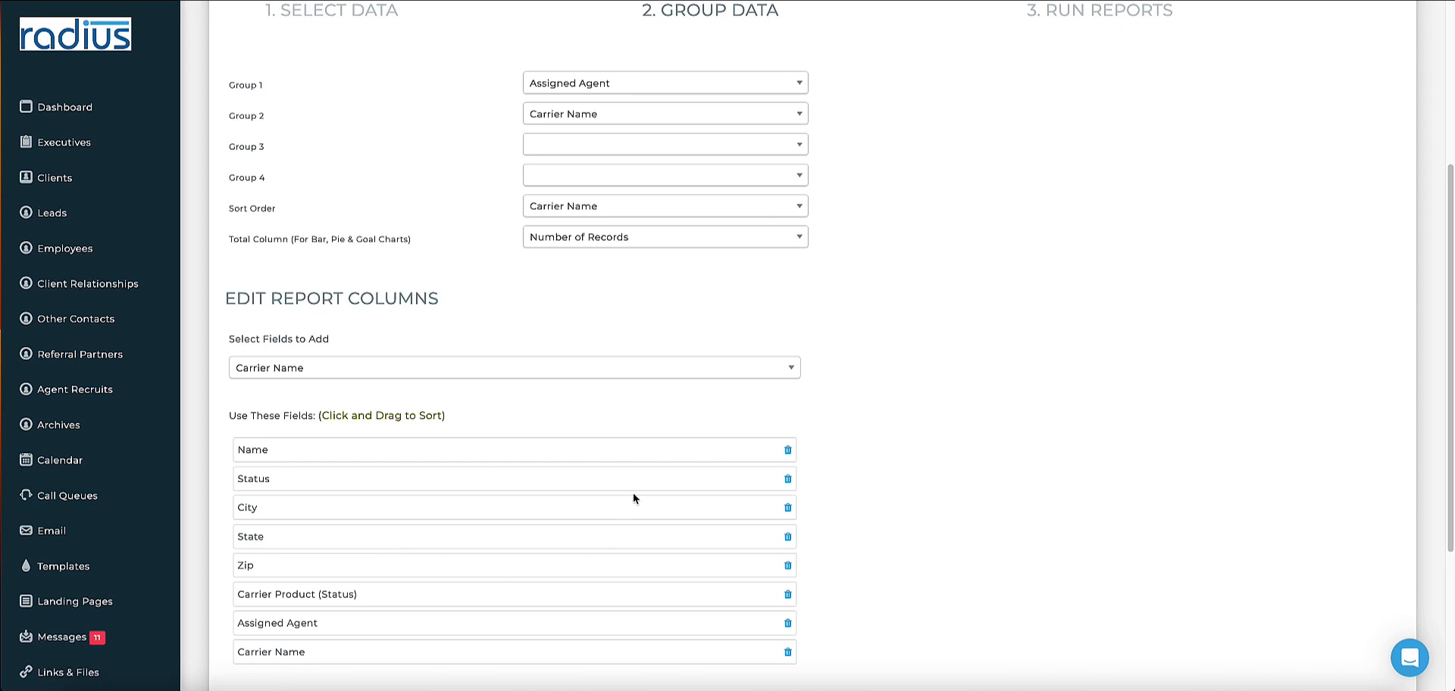
- Add Premium, Renewal Date (with year) and Policy Status to the report columns
left_click(598, 372)
type("prem")
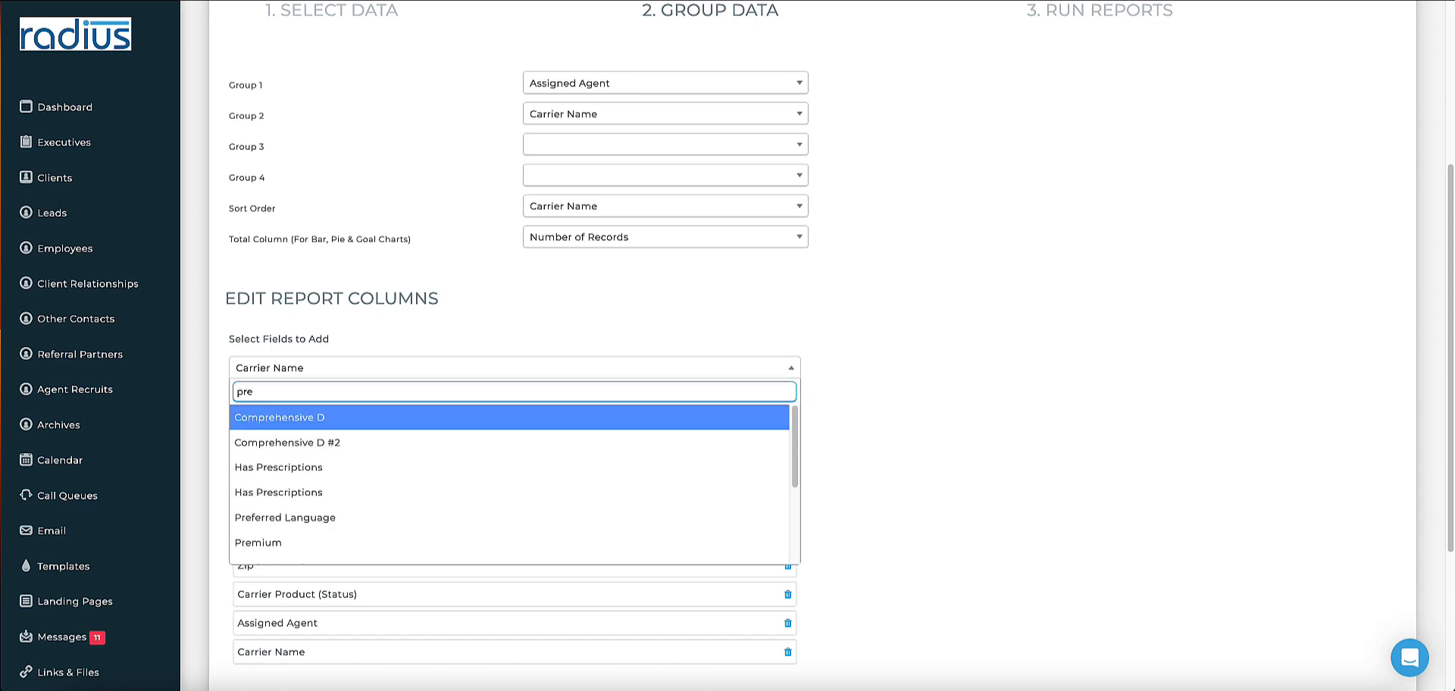
left_click(554, 417)
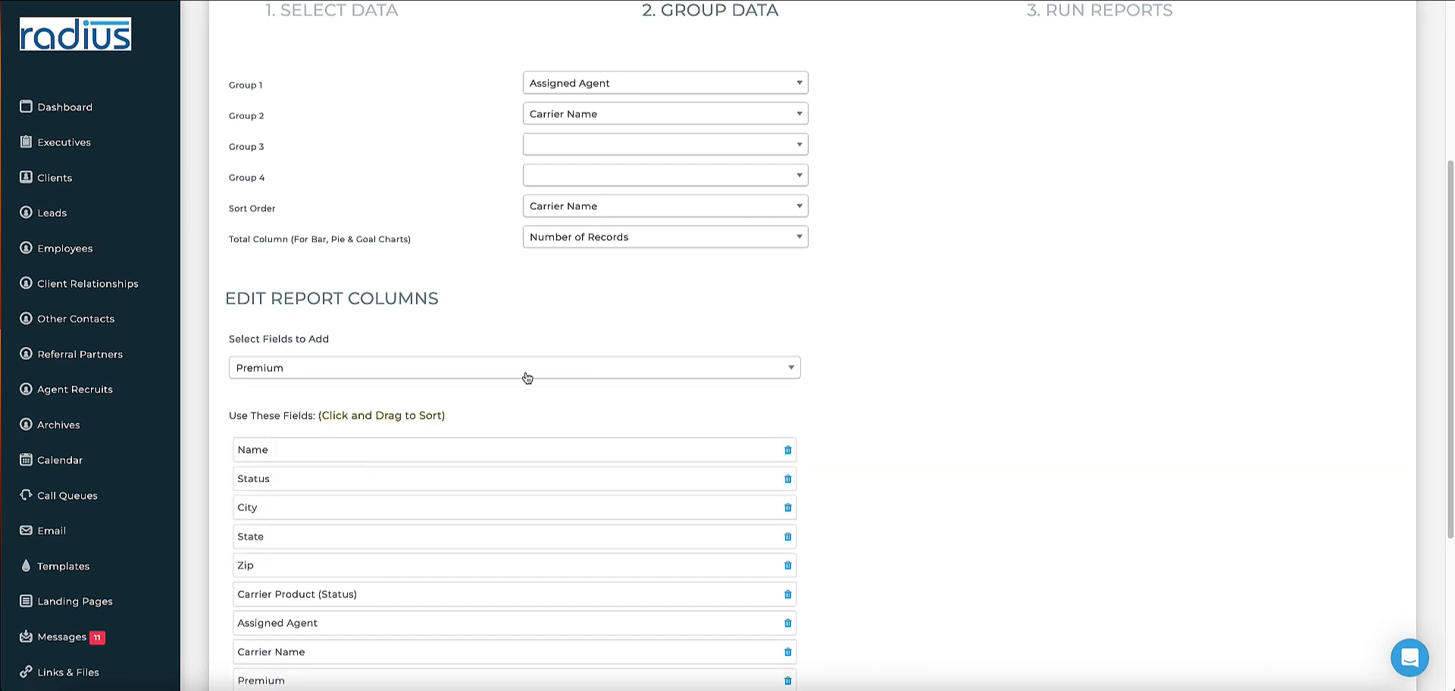
left_click(615, 368)
type("renewa")
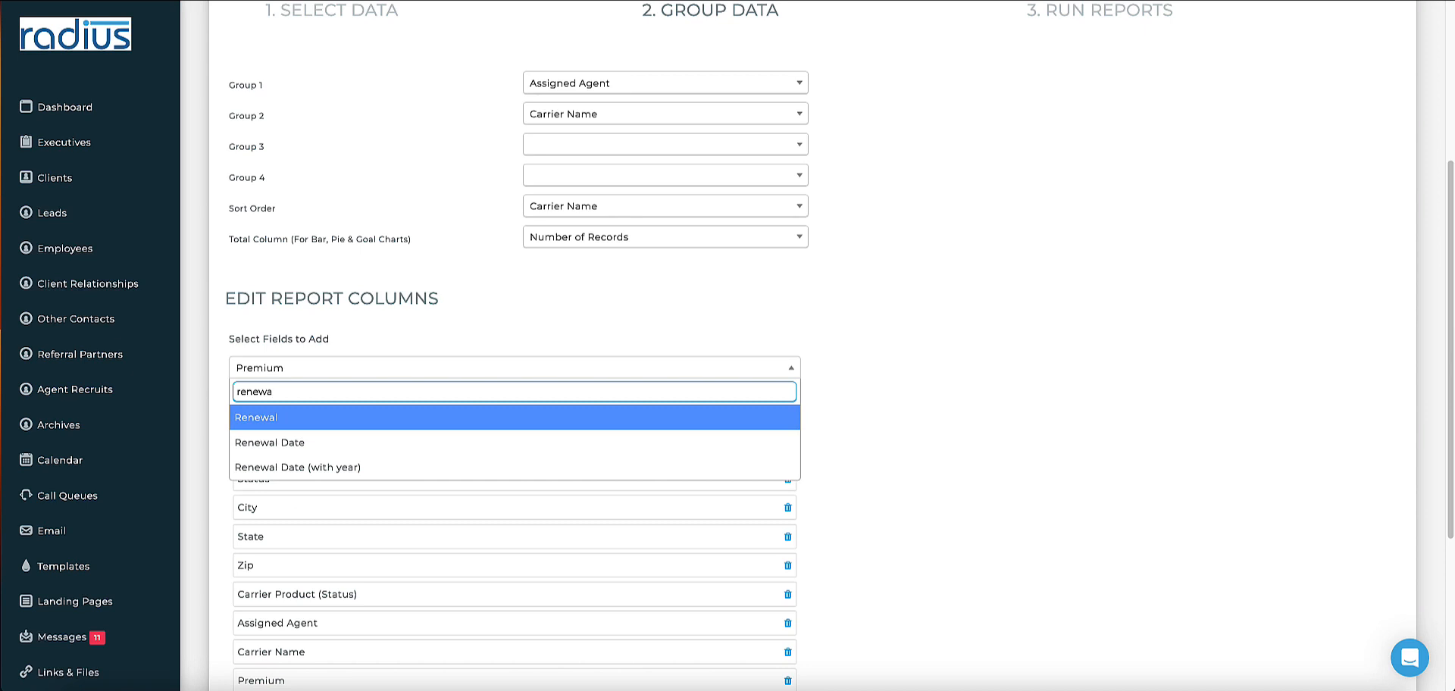
left_click(420, 467)
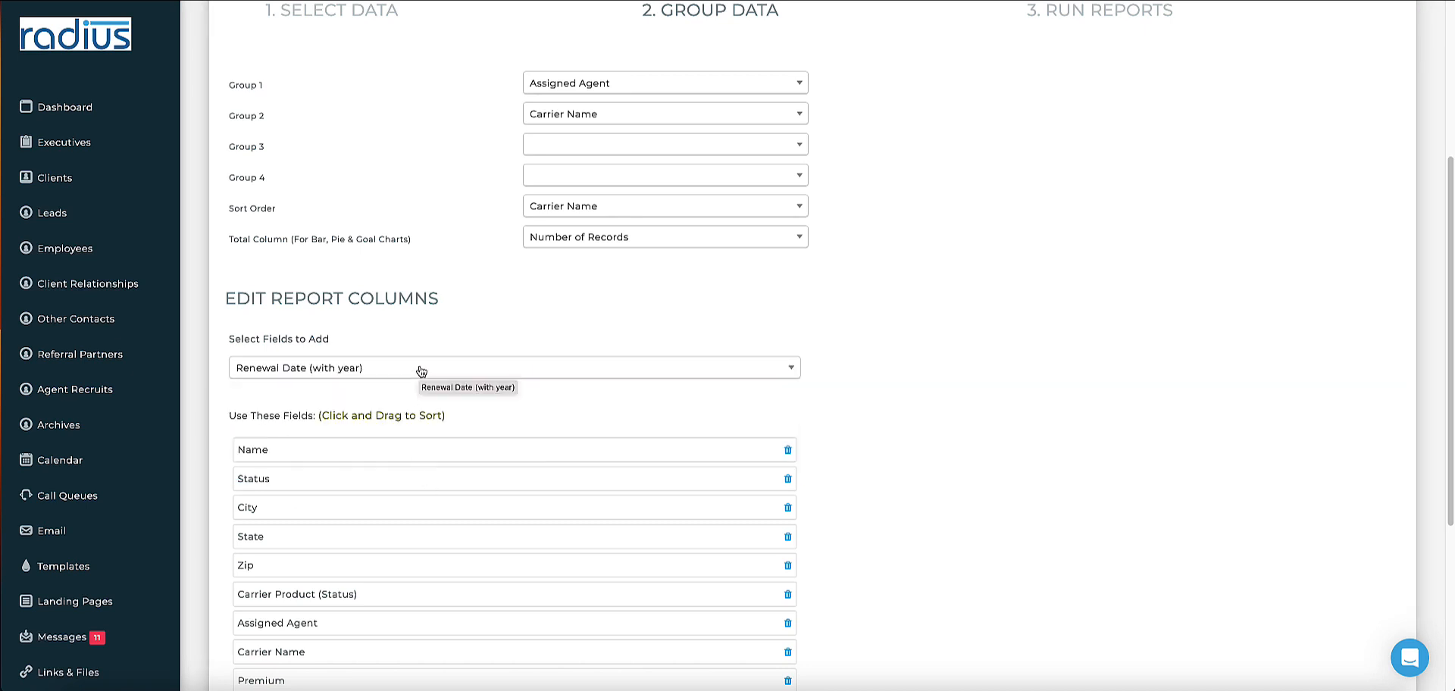
left_click(421, 371)
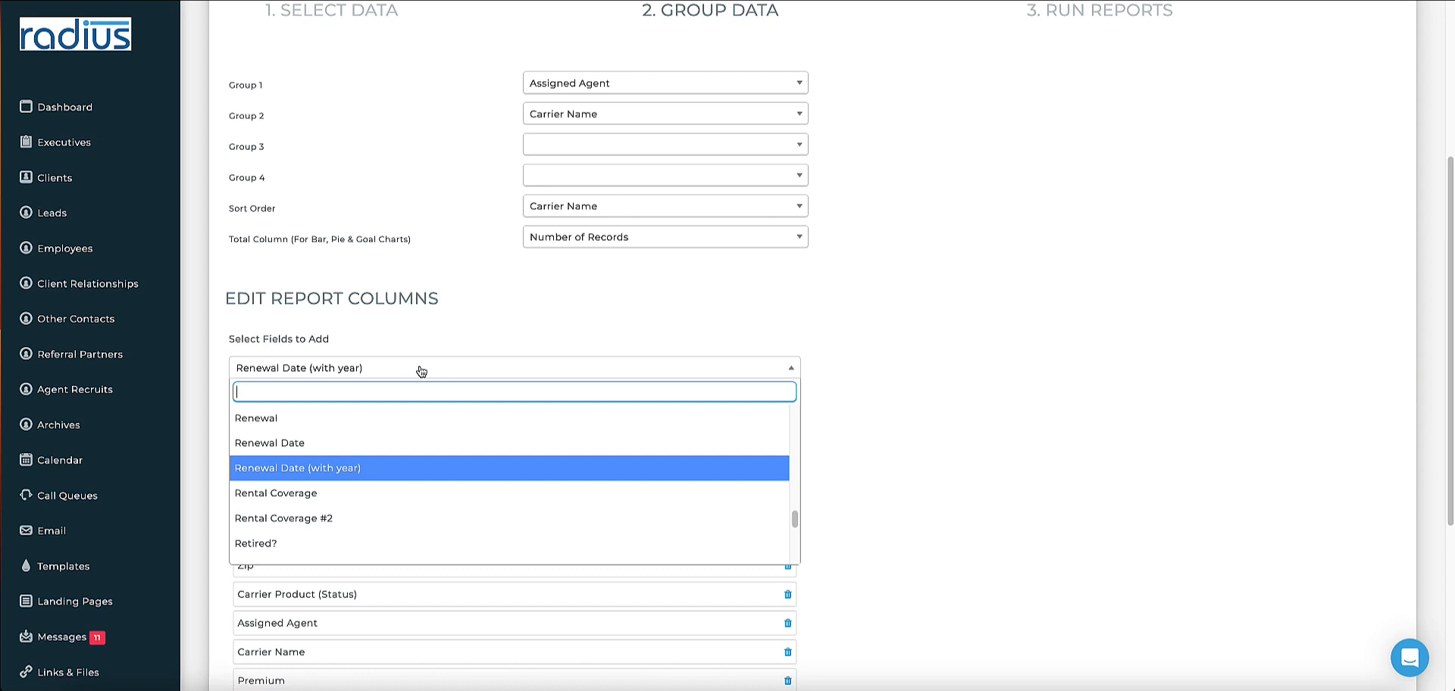
type("policy")
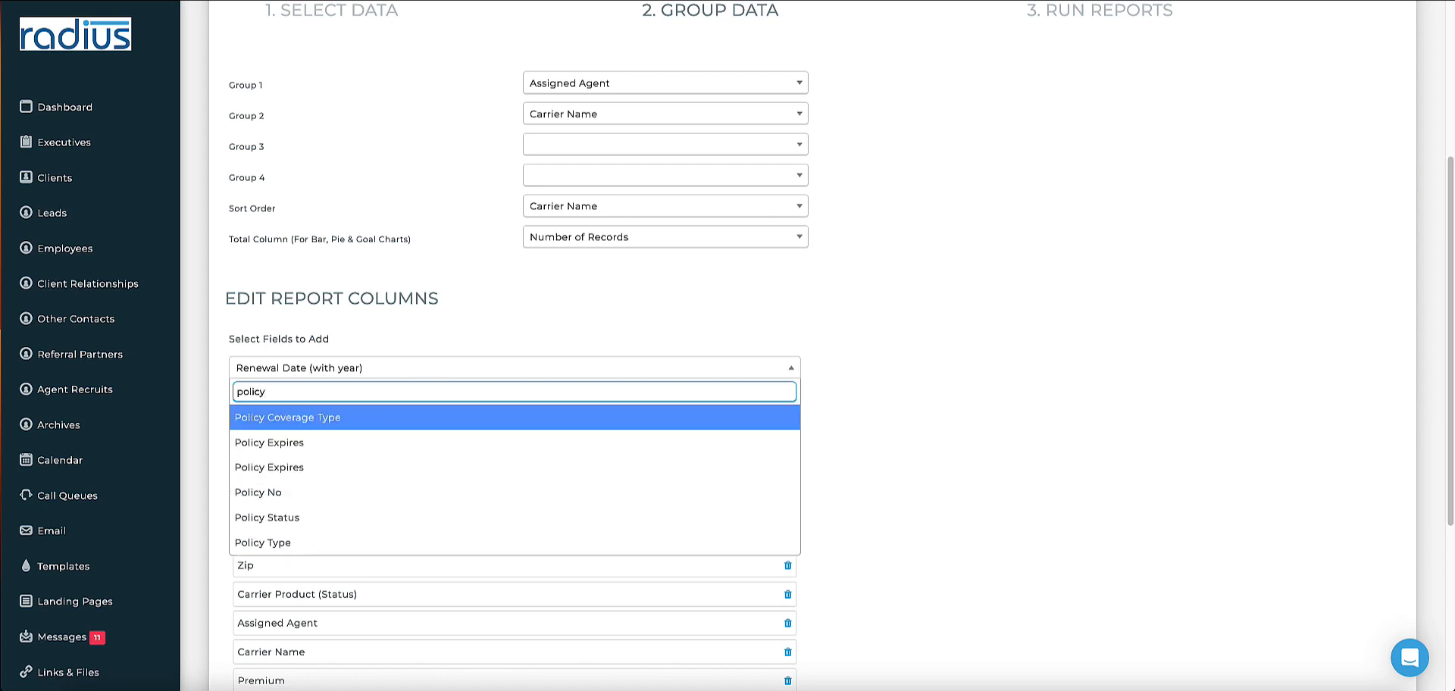
left_click(337, 517)
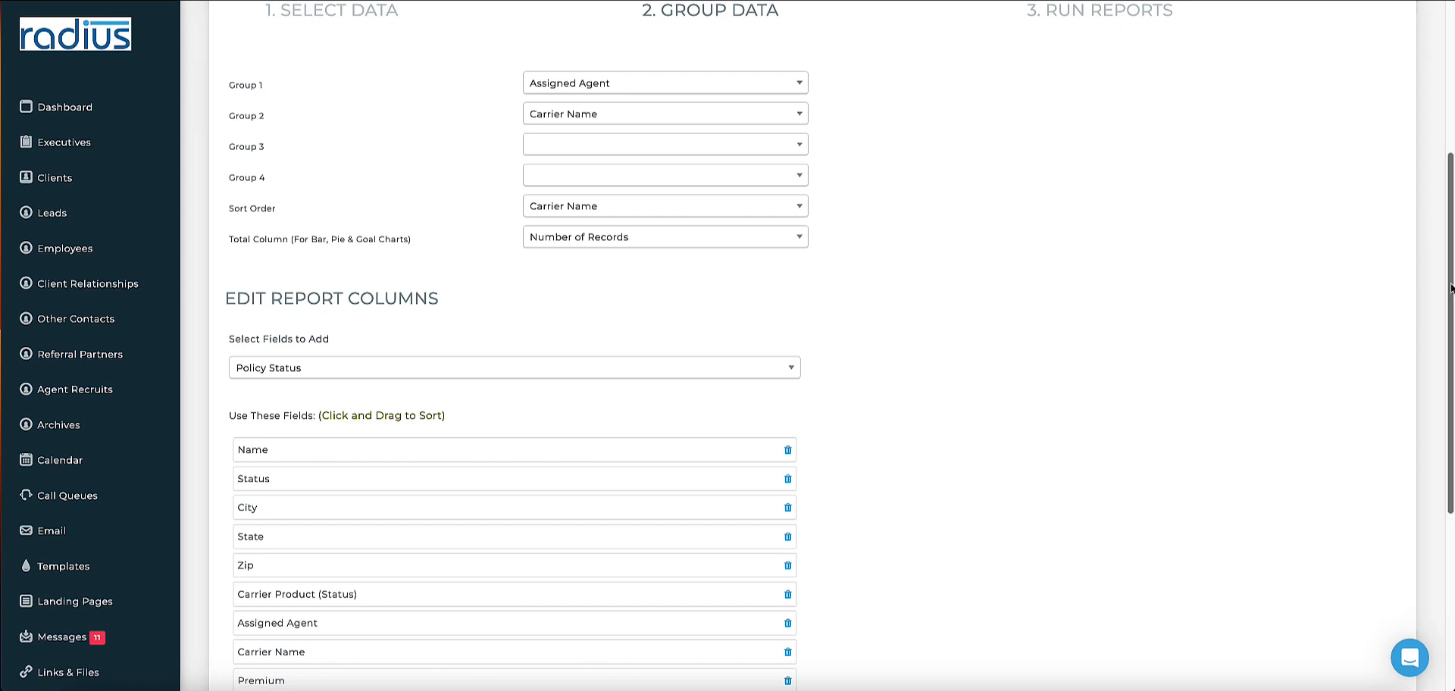
- Search the available fields for the product ID and add Record Product ID to the report columns
left_click_drag(1445, 287, 1446, 367)
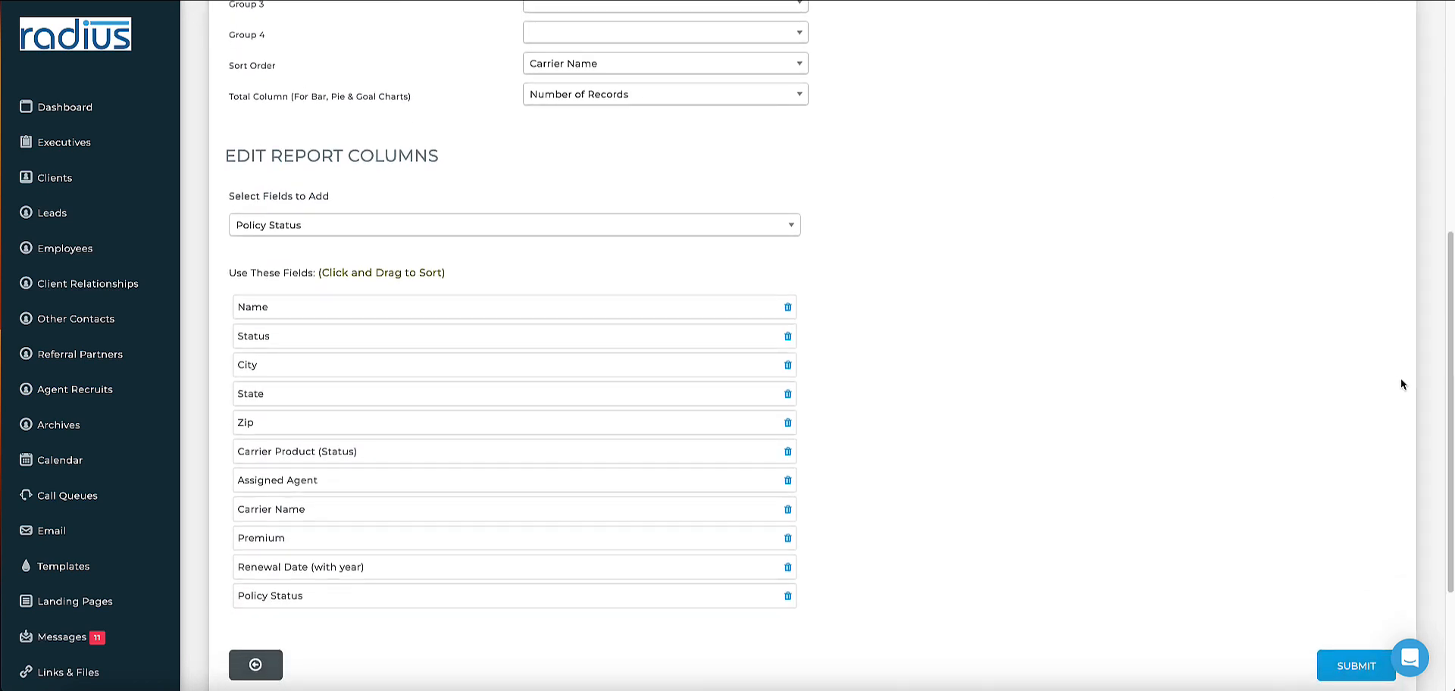
left_click(694, 229)
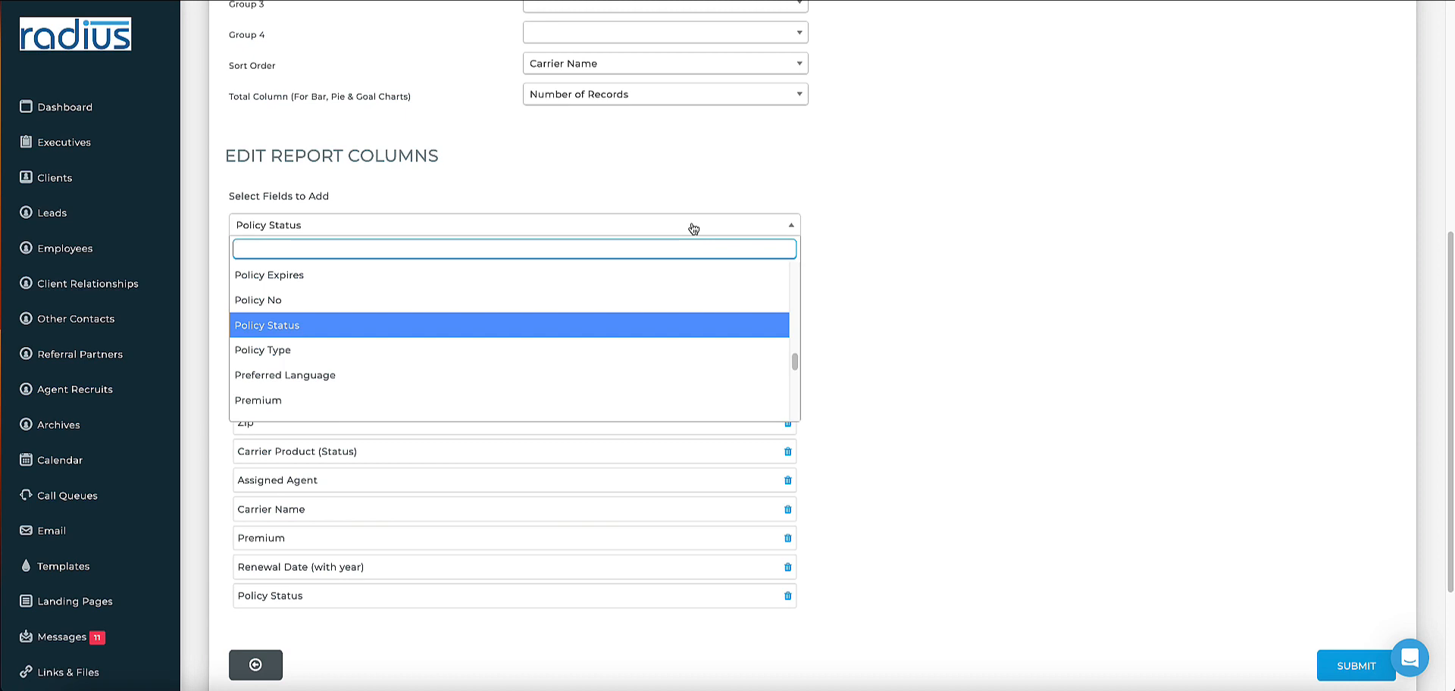
type("polic")
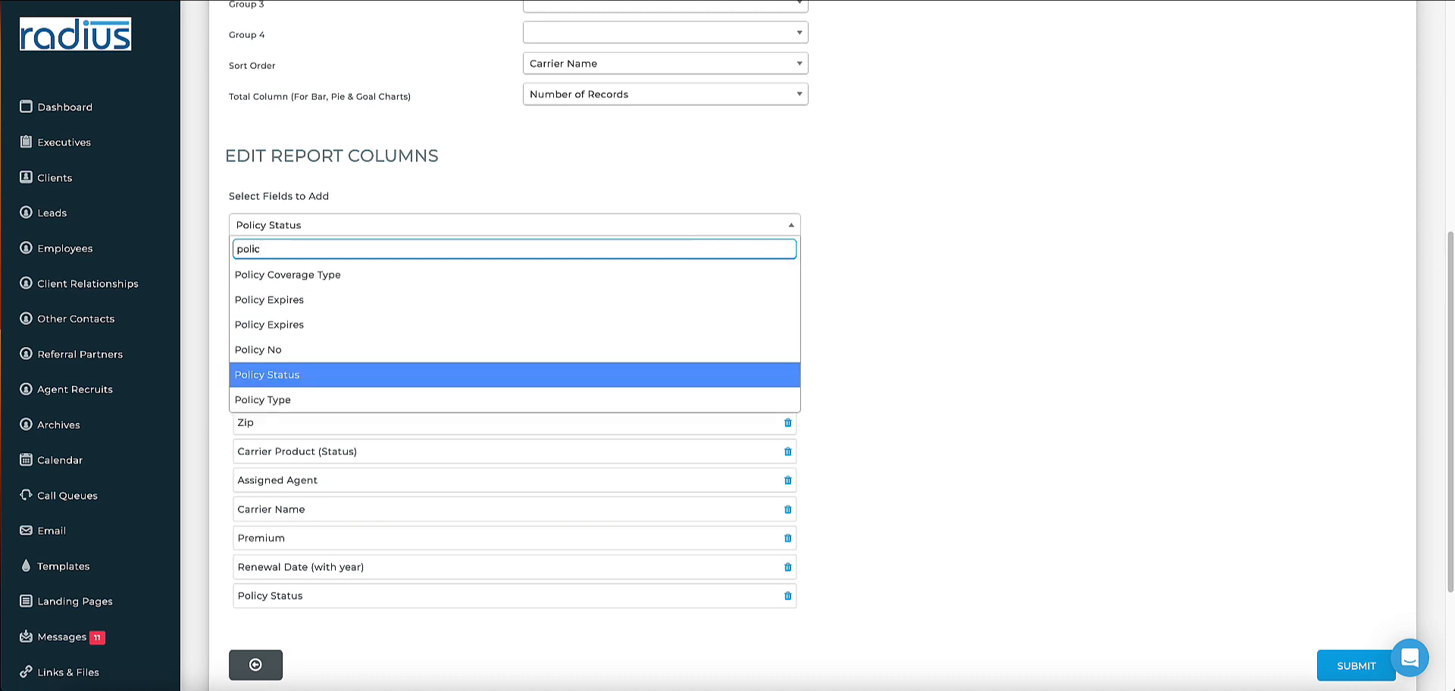
type("y re")
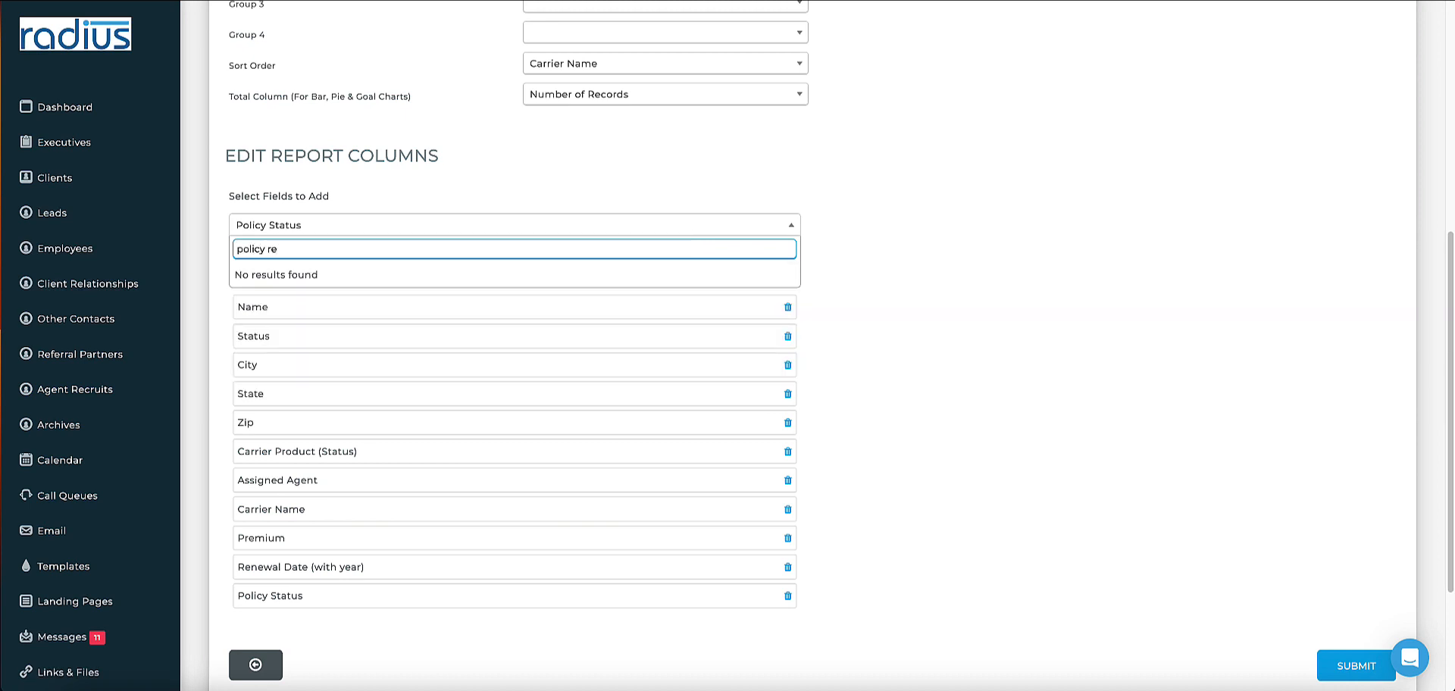
key("BackSpace")
key("BackSpace")
key("BackSpace")
key("BackSpace")
key("BackSpace")
key("BackSpace")
key("BackSpace")
key("BackSpace")
type("rodu")
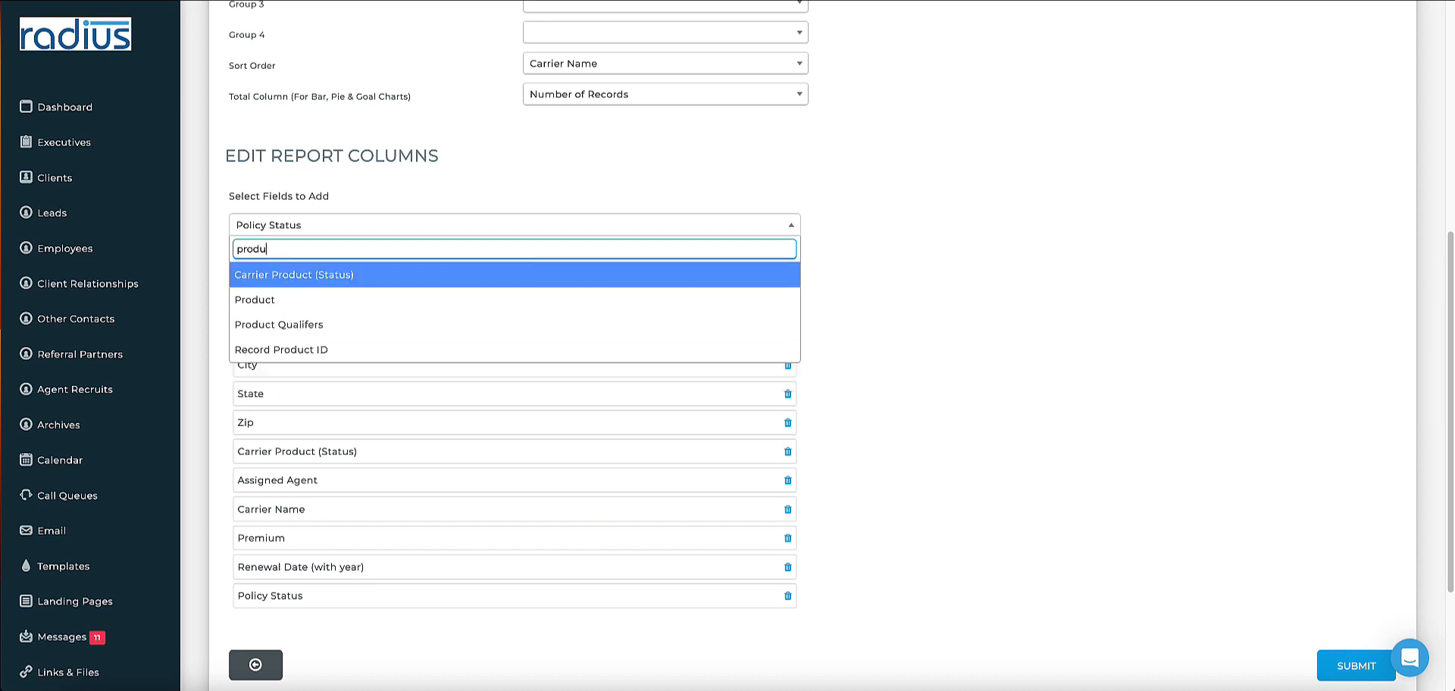
left_click(497, 350)
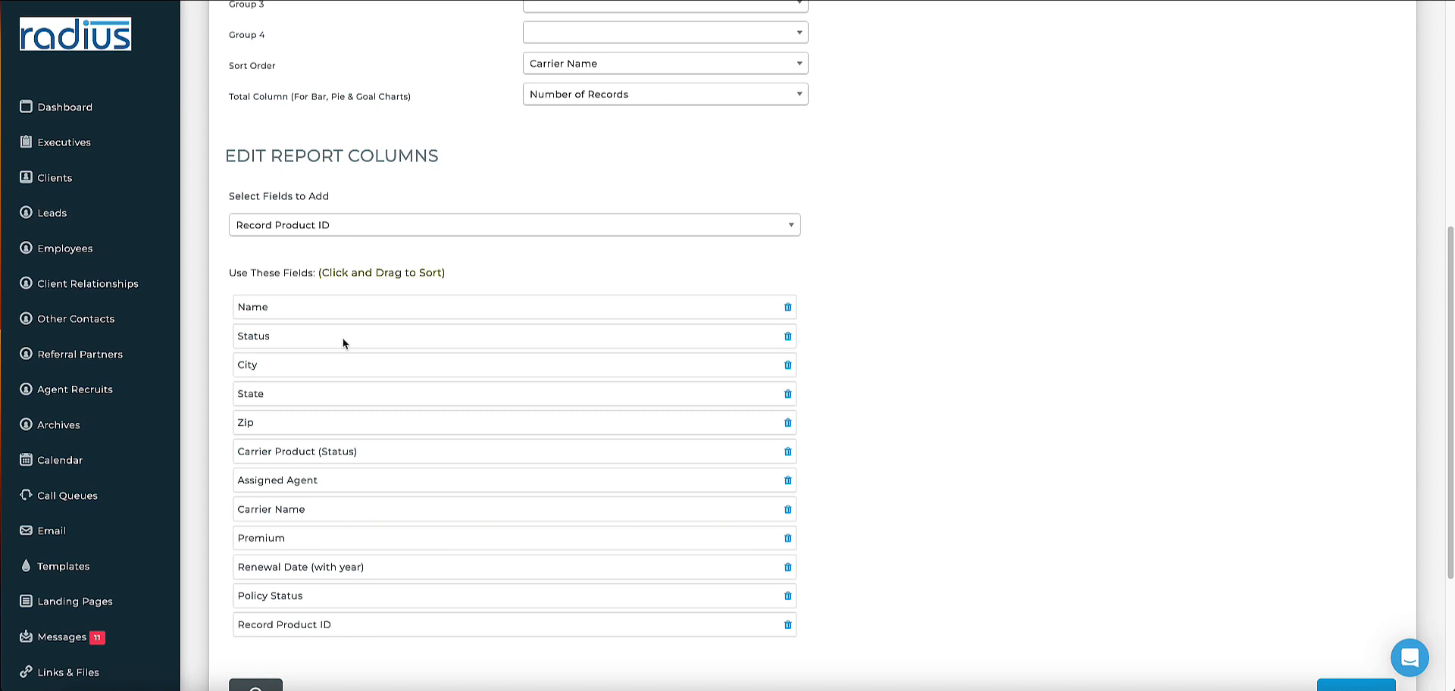
- Remove City and Zip from the report columns
left_click(787, 368)
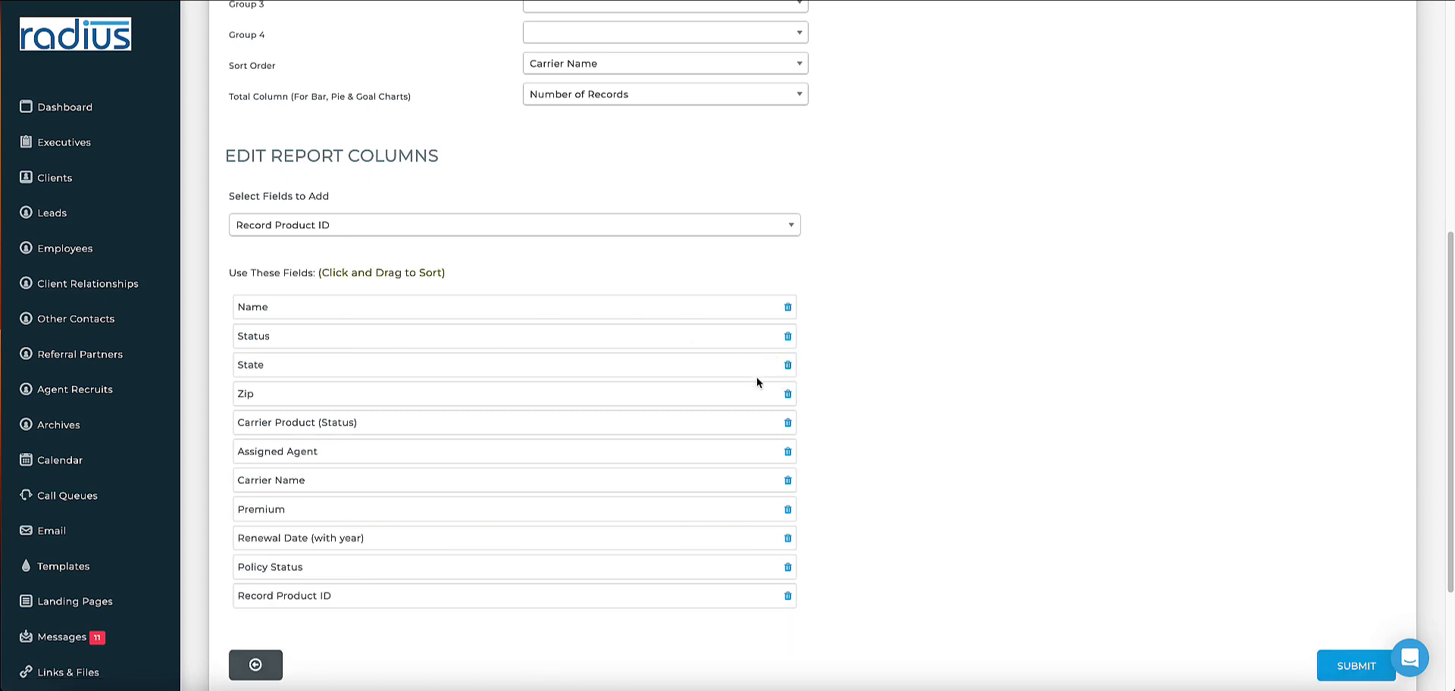
left_click(787, 388)
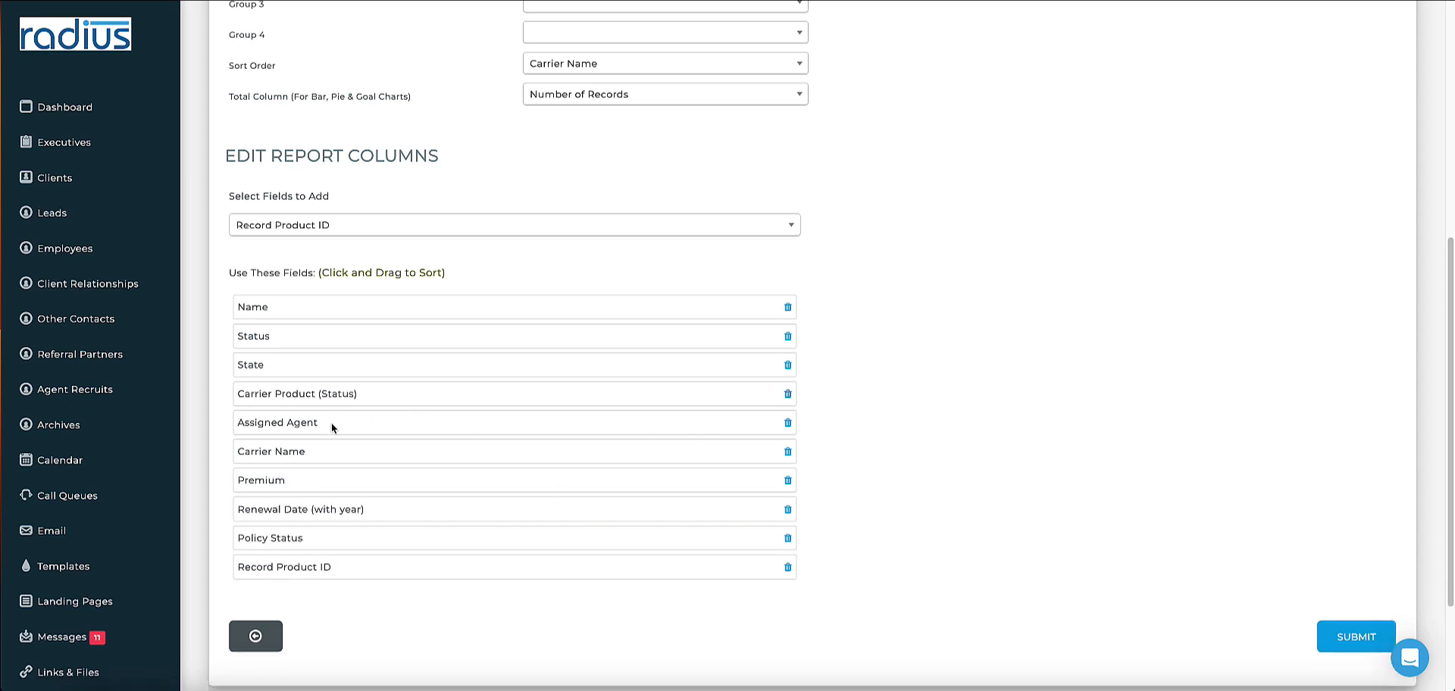
- Order the columns after Carrier Product (Status) as Policy Status, Premium, Renewal Date (with year), Assigned Agent, Carrier Name, Record Product ID, and submit the report
left_click_drag(331, 424, 339, 531)
left_click_drag(325, 395, 324, 553)
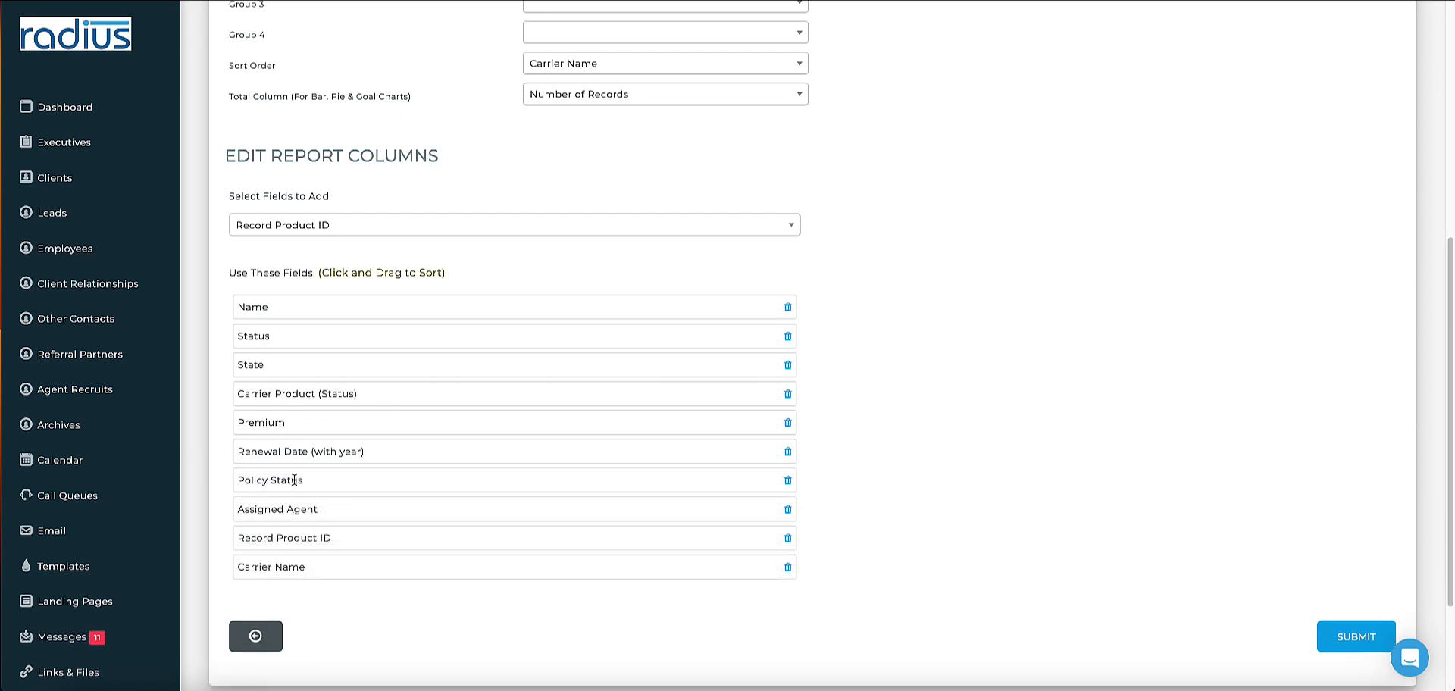
left_click_drag(294, 480, 286, 415)
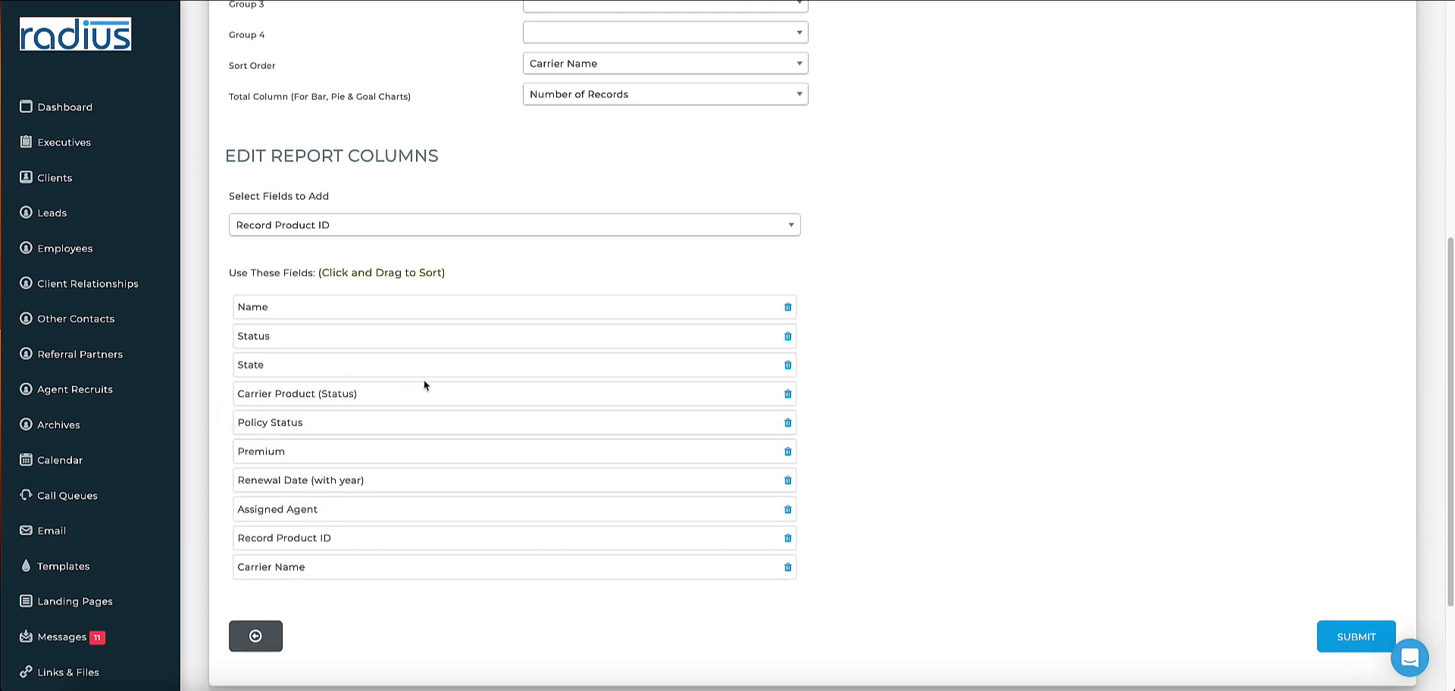
left_click(1351, 640)
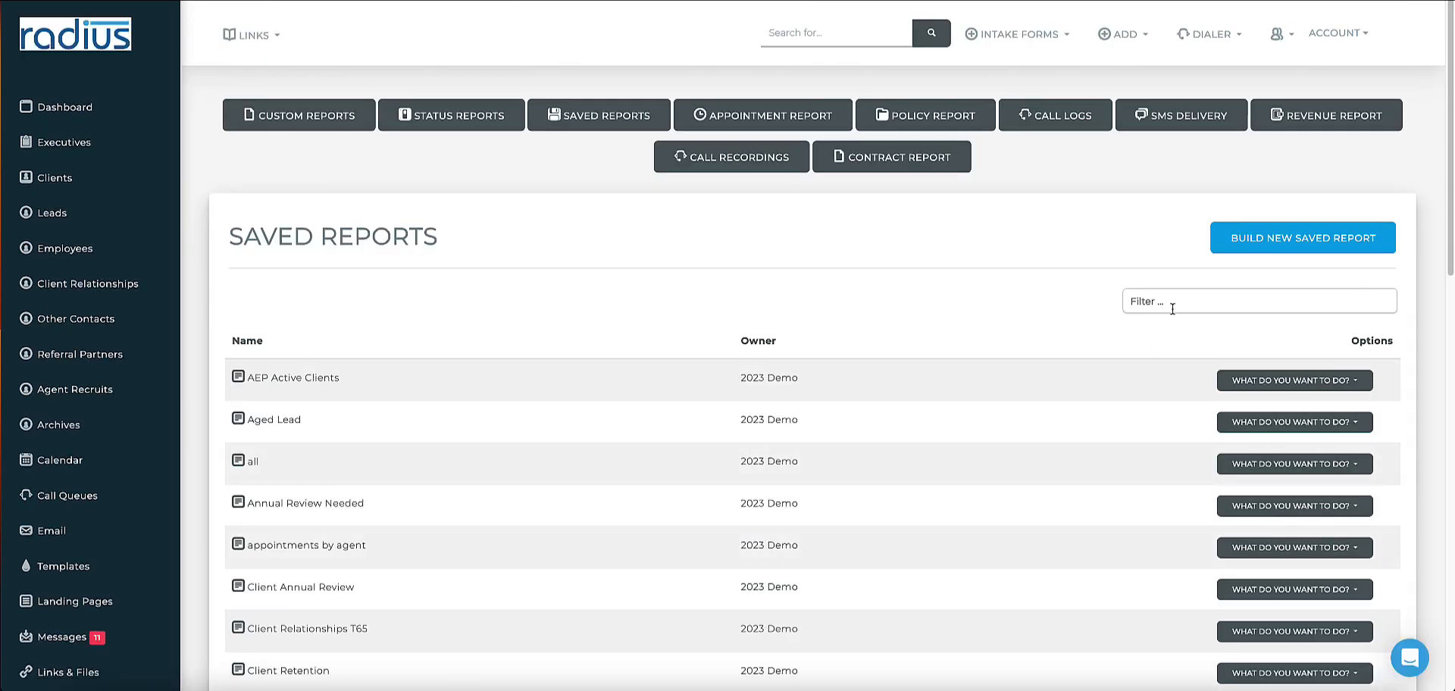
- Filter the saved reports by "polic" and run the first Policy Updates report
left_click(1172, 307)
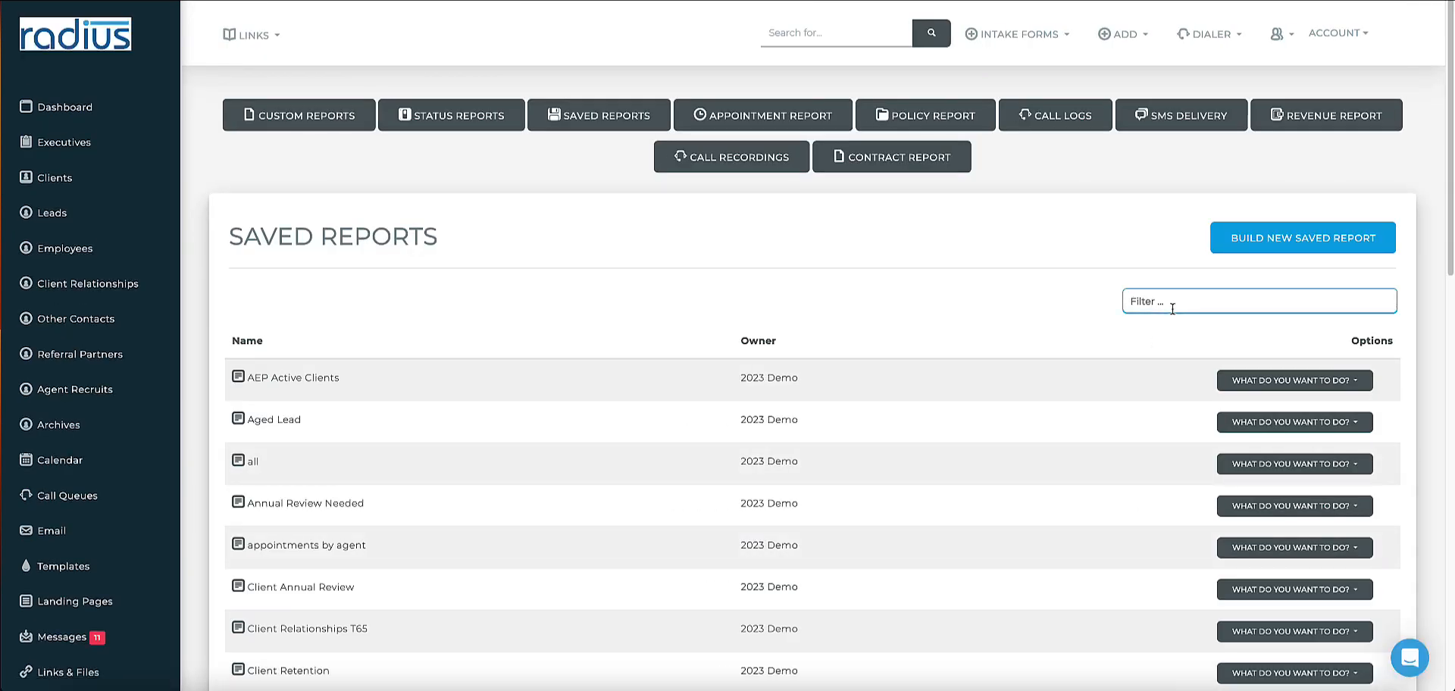
type("polic")
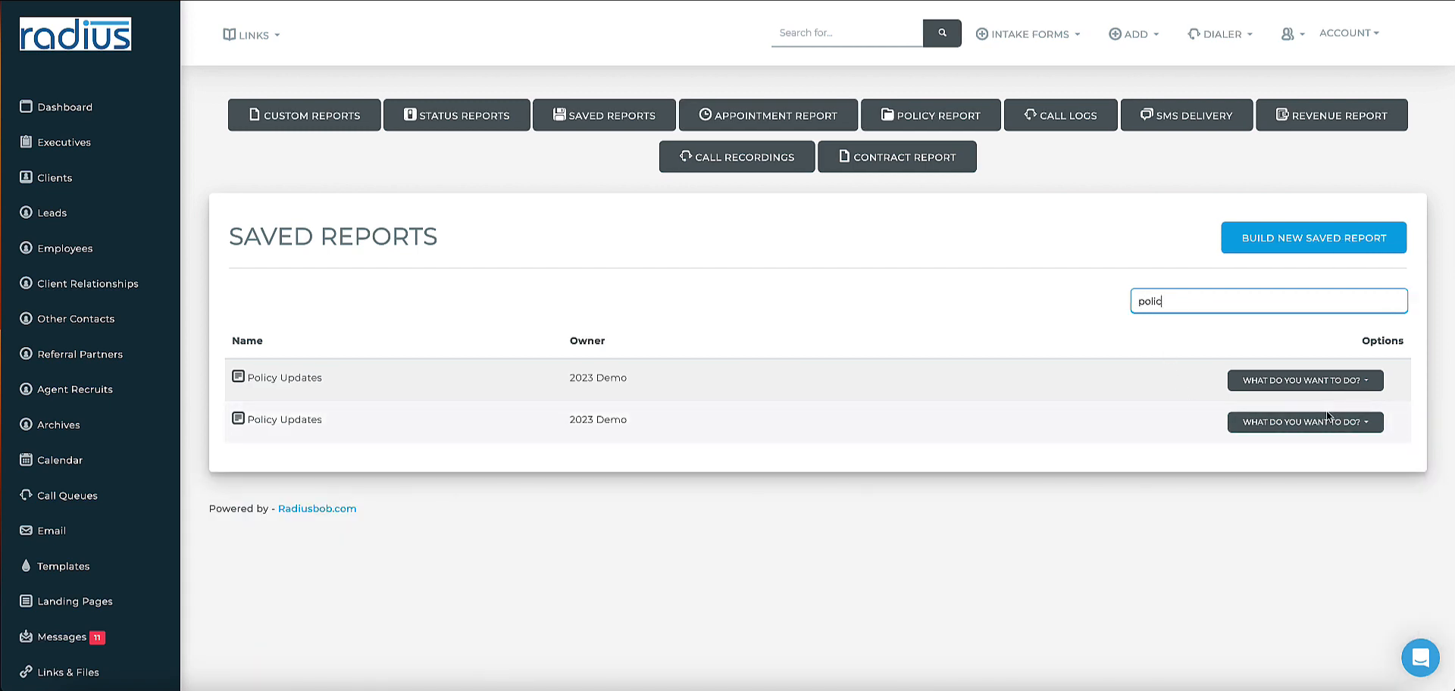
left_click(1363, 384)
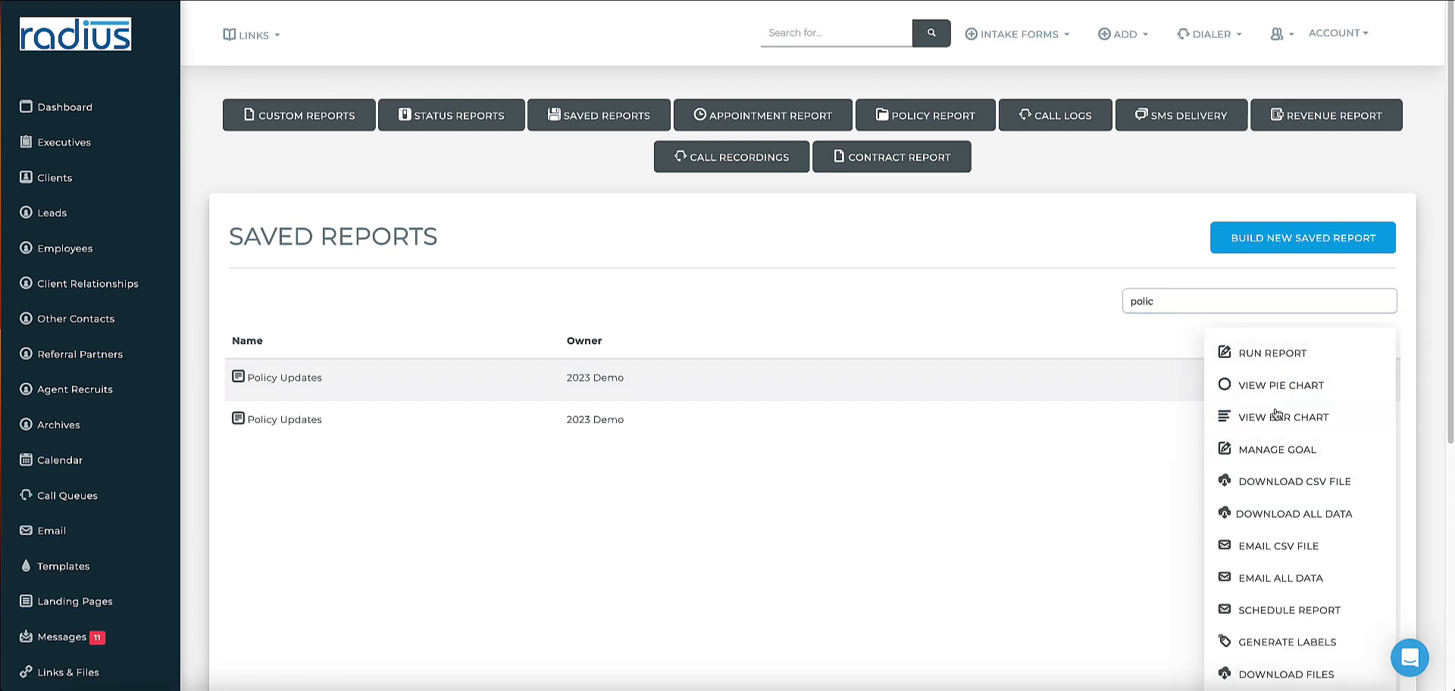
left_click(1277, 355)
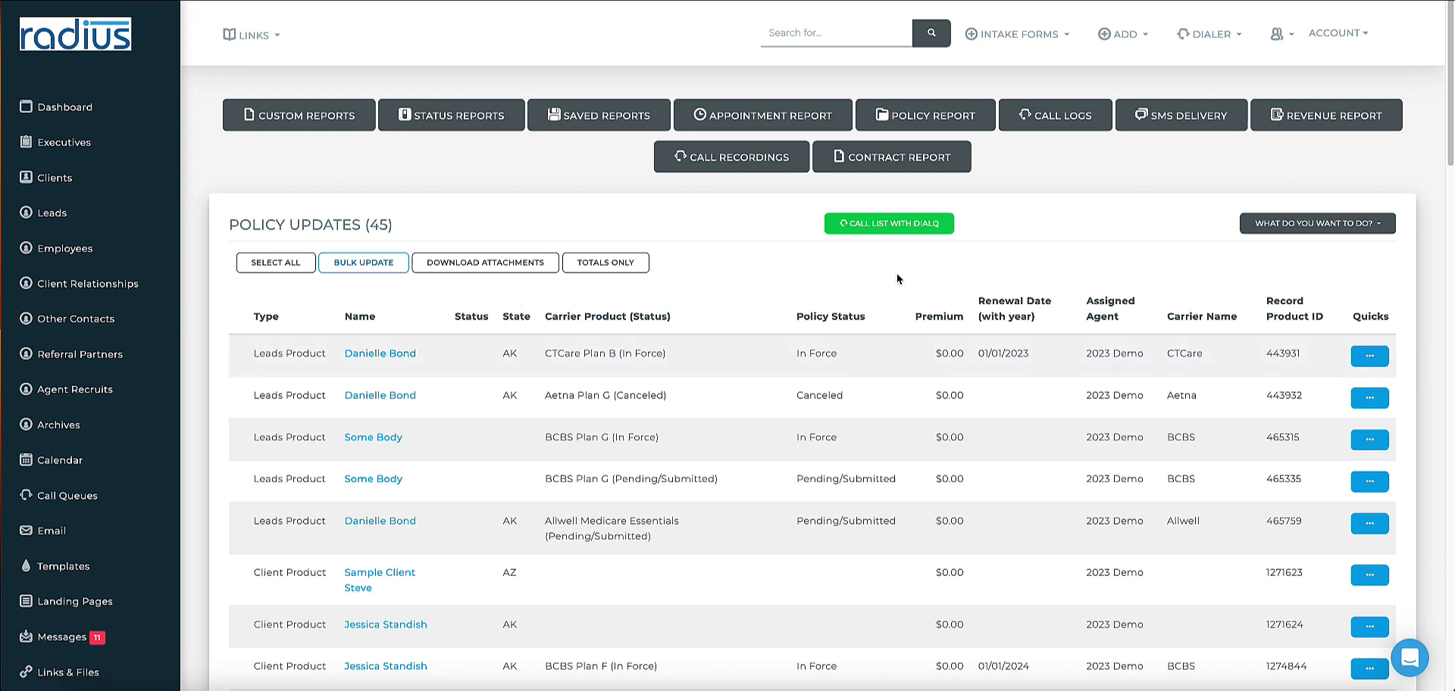
- Download the report as a CSV file, open PolicyUpdates_23_11_16.csv in the spreadsheet program and widen its window to show all columns
left_click(1375, 224)
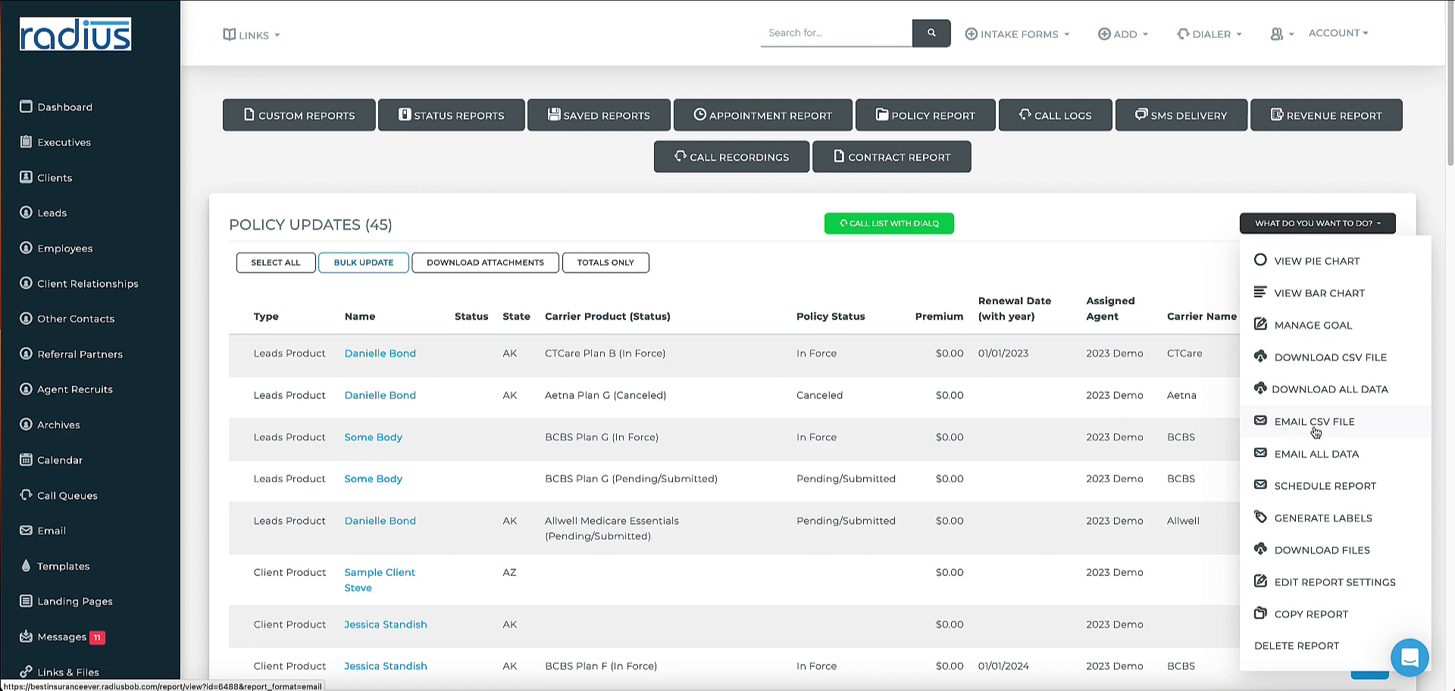
left_click(1312, 359)
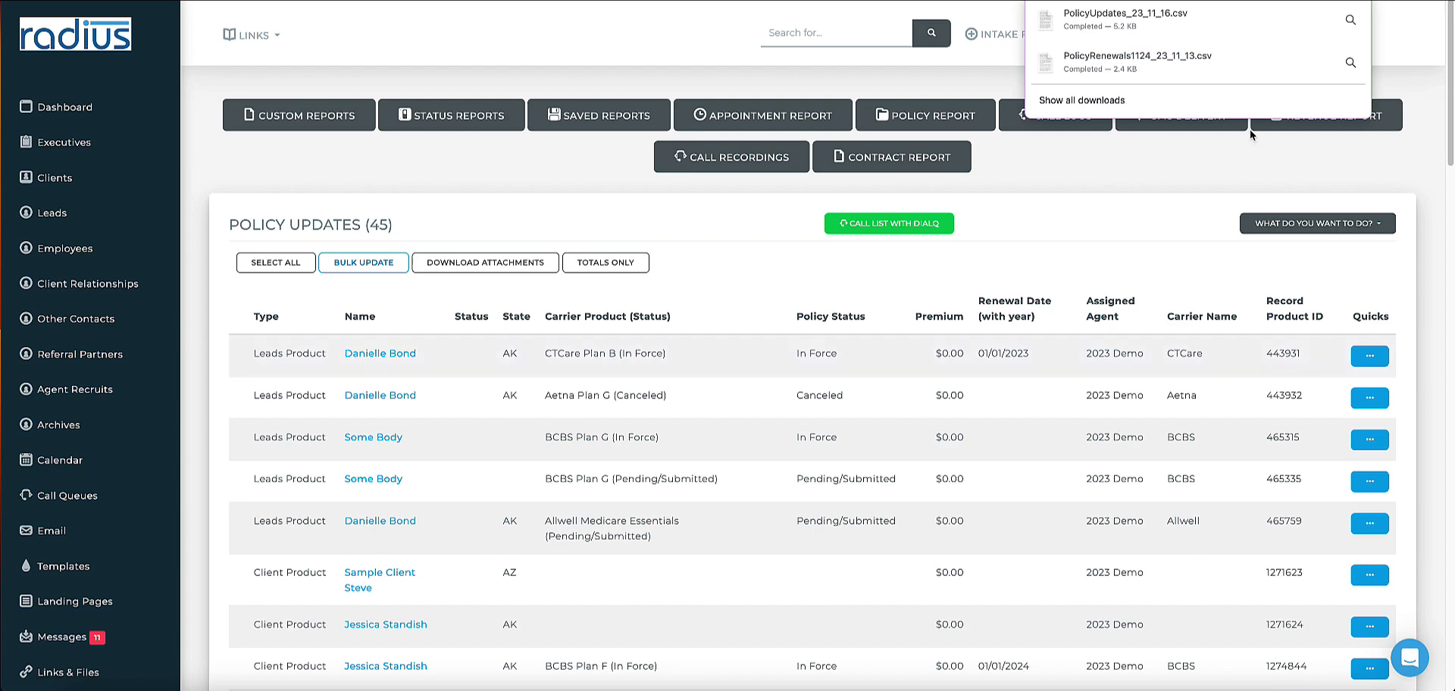
left_click(1146, 18)
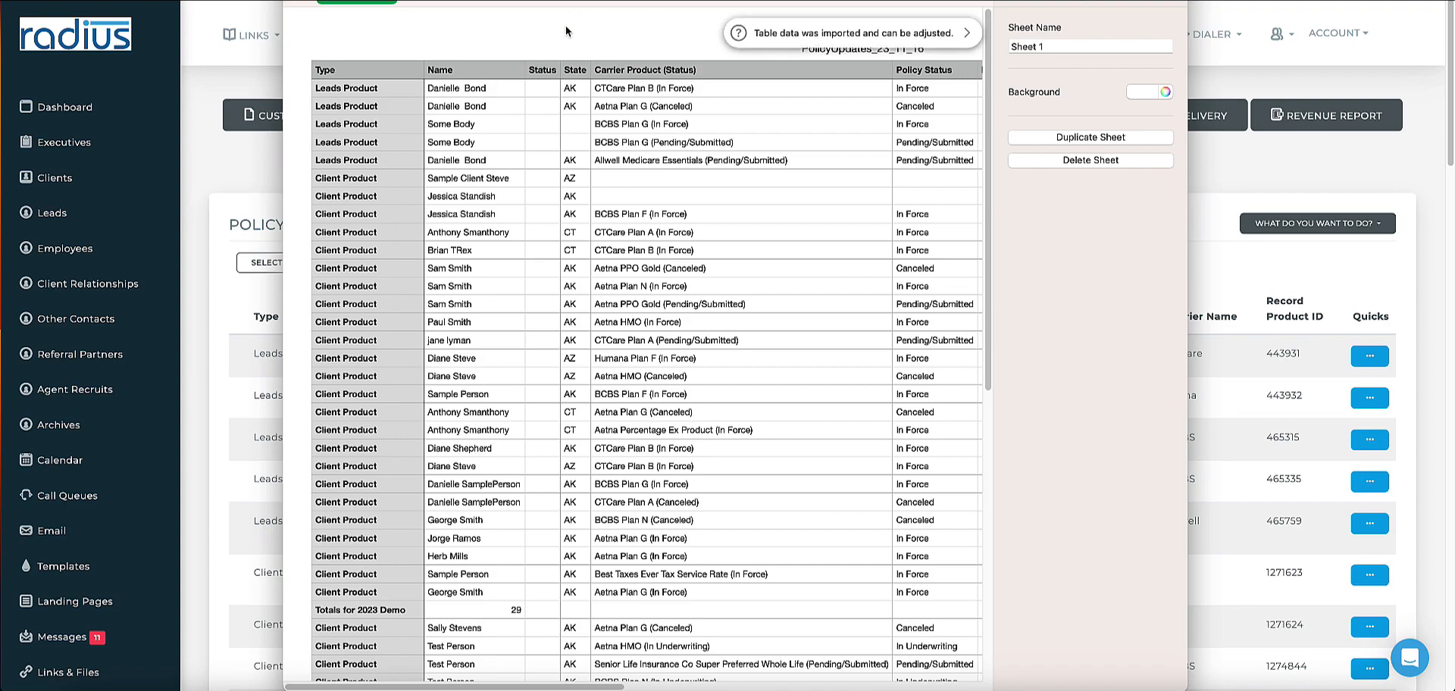
left_click_drag(602, 0, 376, 0)
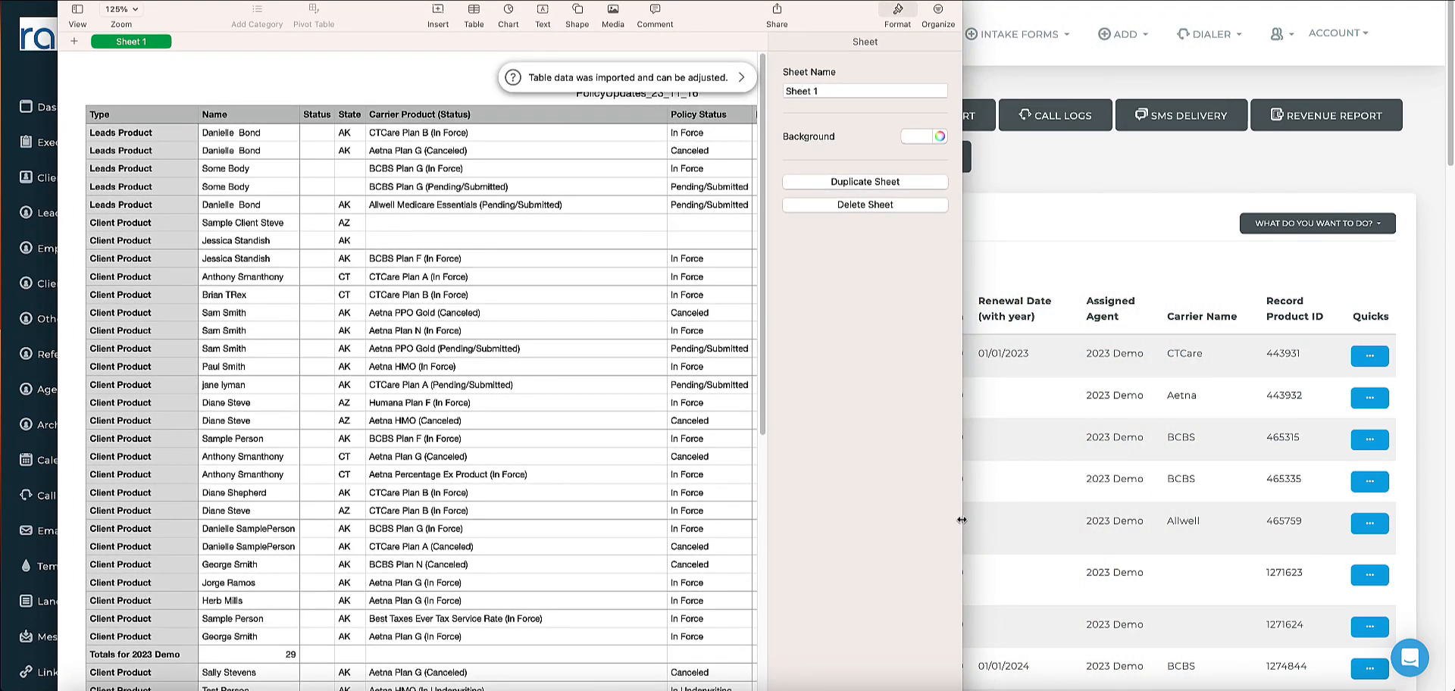
left_click_drag(963, 520, 1454, 455)
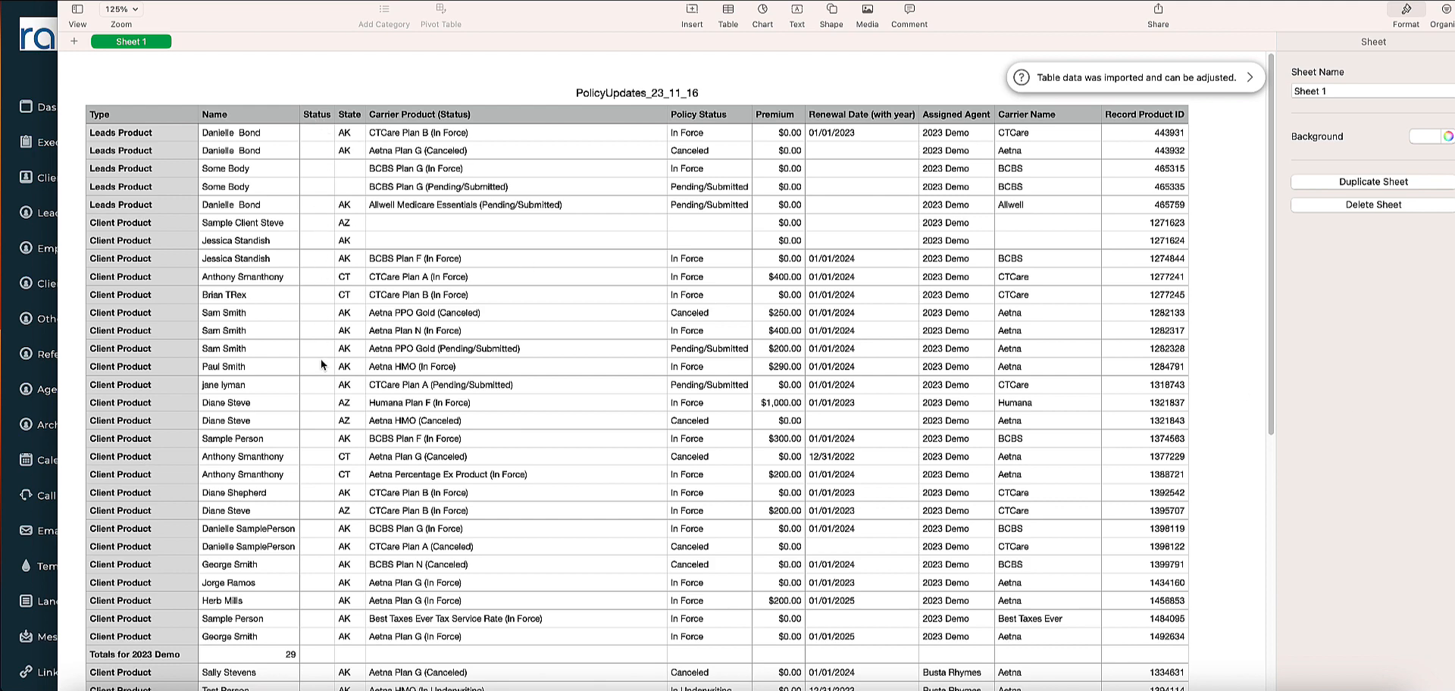
- Sort the entire imported table by the Policy Status column
left_click(316, 135)
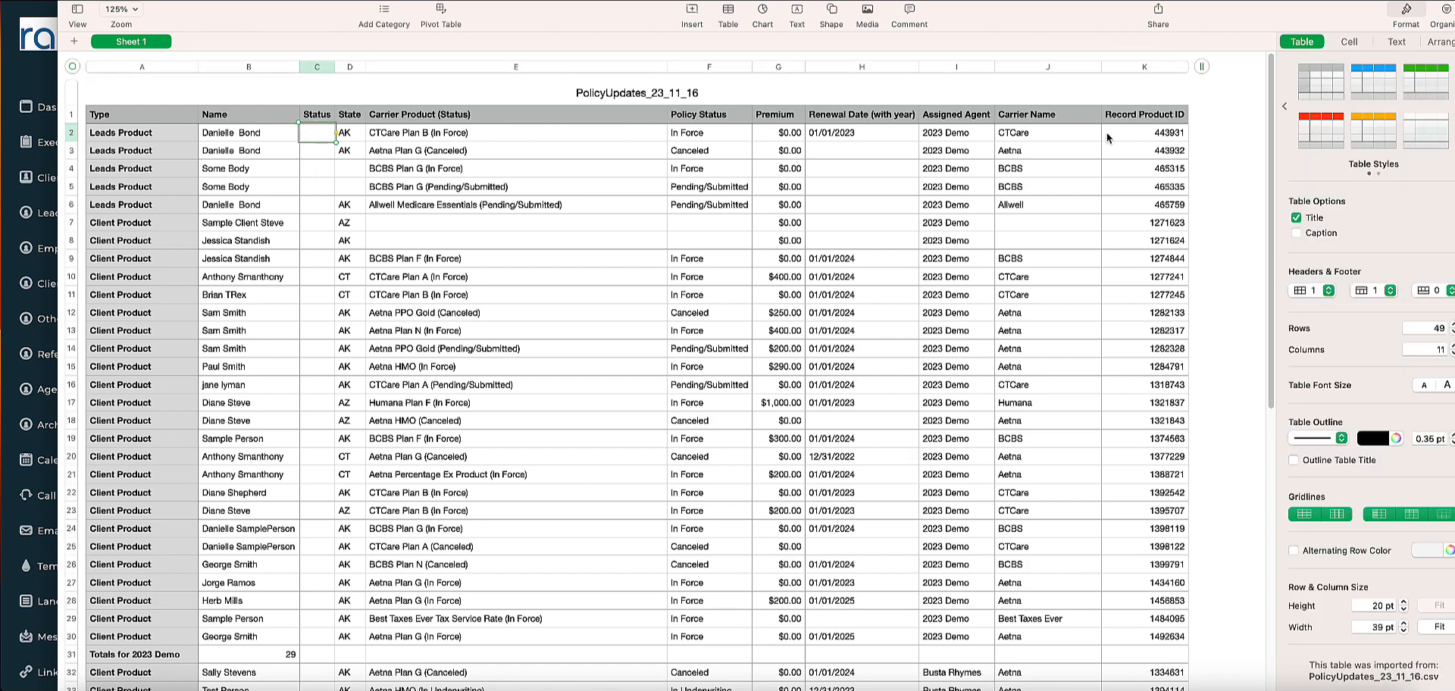
left_click(1444, 15)
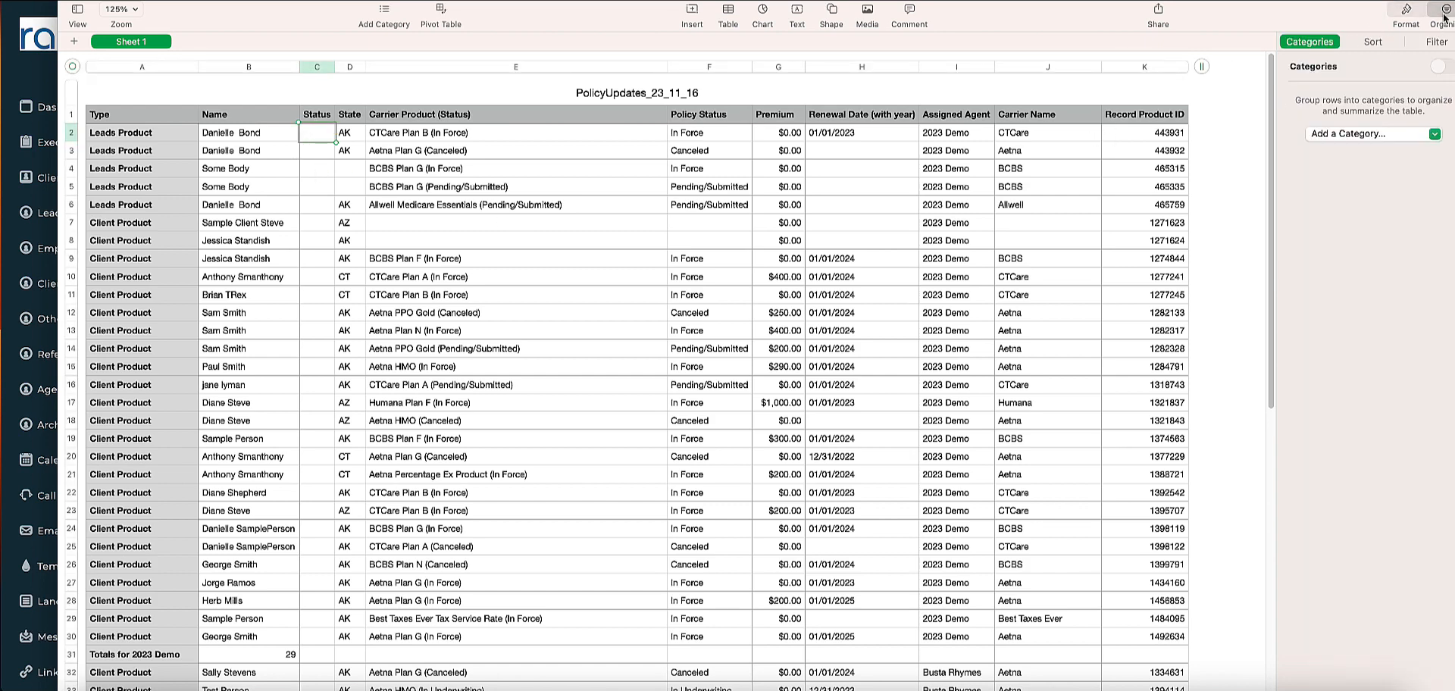
left_click(1369, 43)
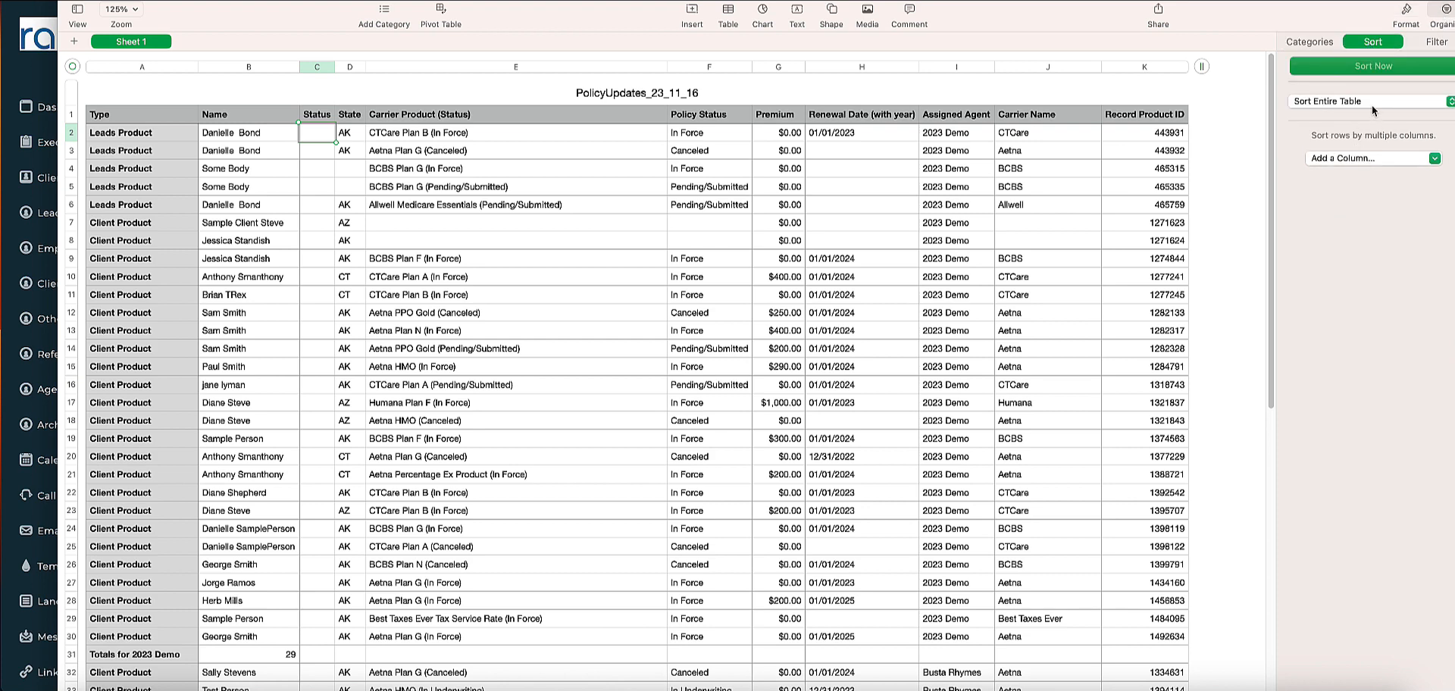
left_click(1362, 159)
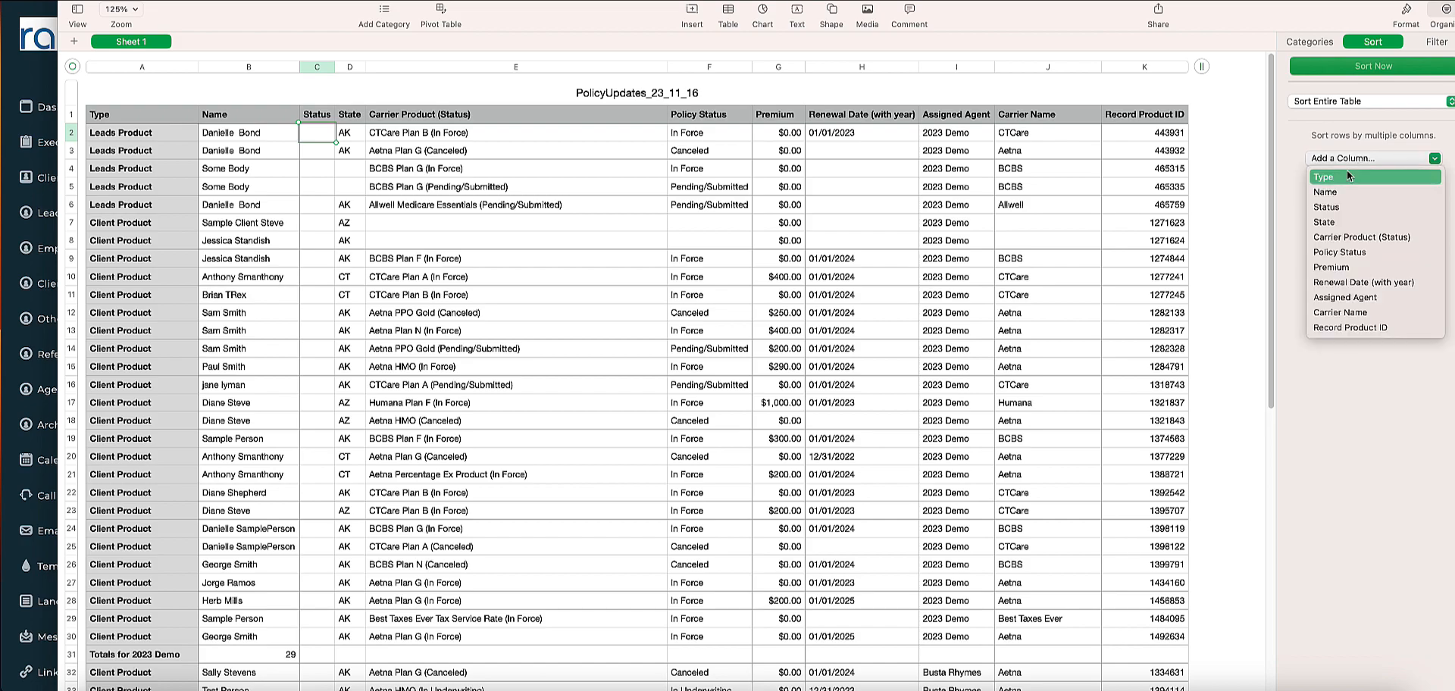
left_click(1340, 253)
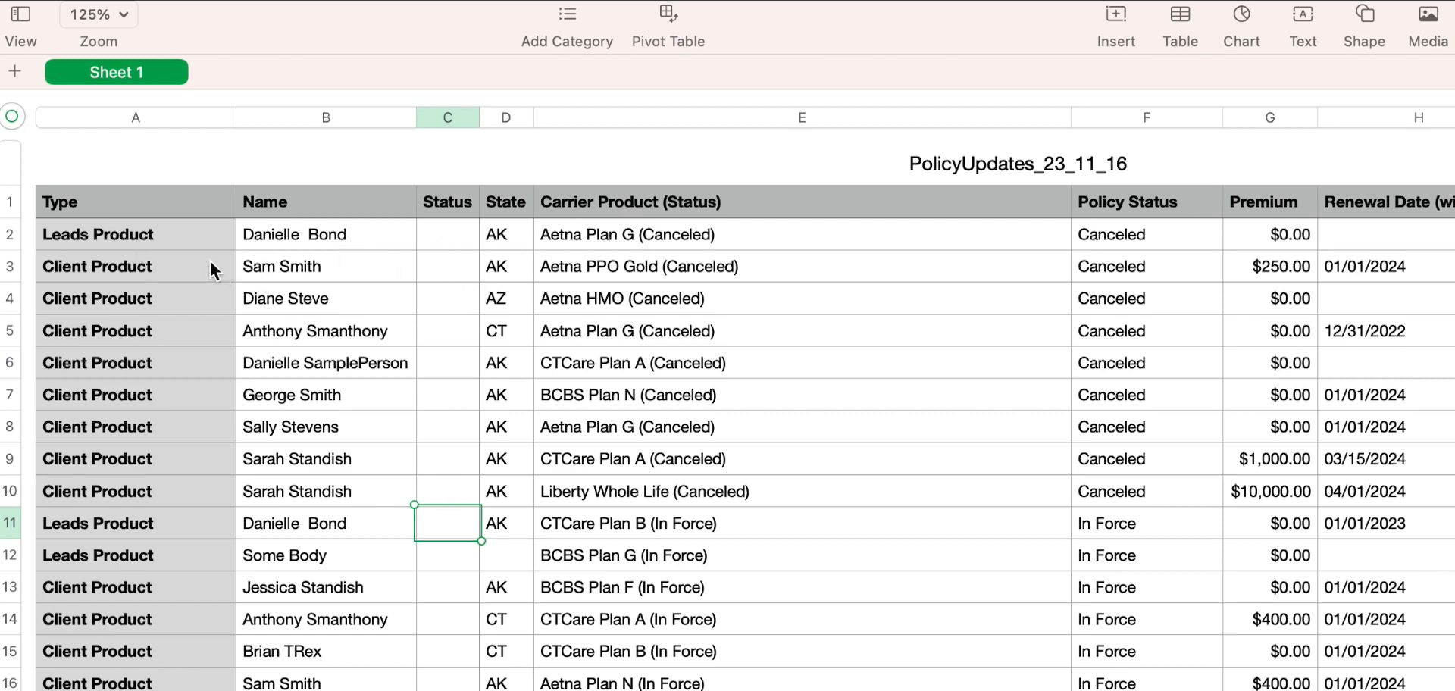
- Delete rows 2 to 10, which hold the policies with status Canceled
left_click(13, 234)
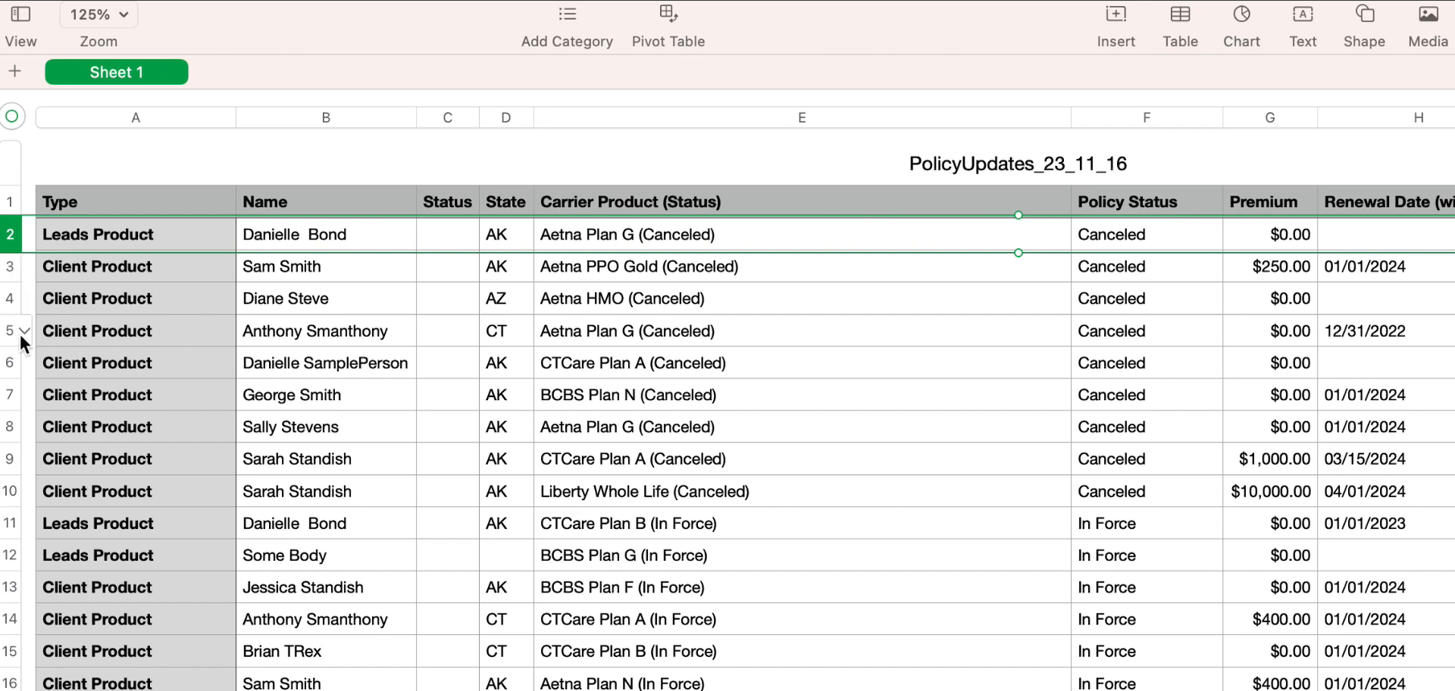
left_click(13, 496, "shift")
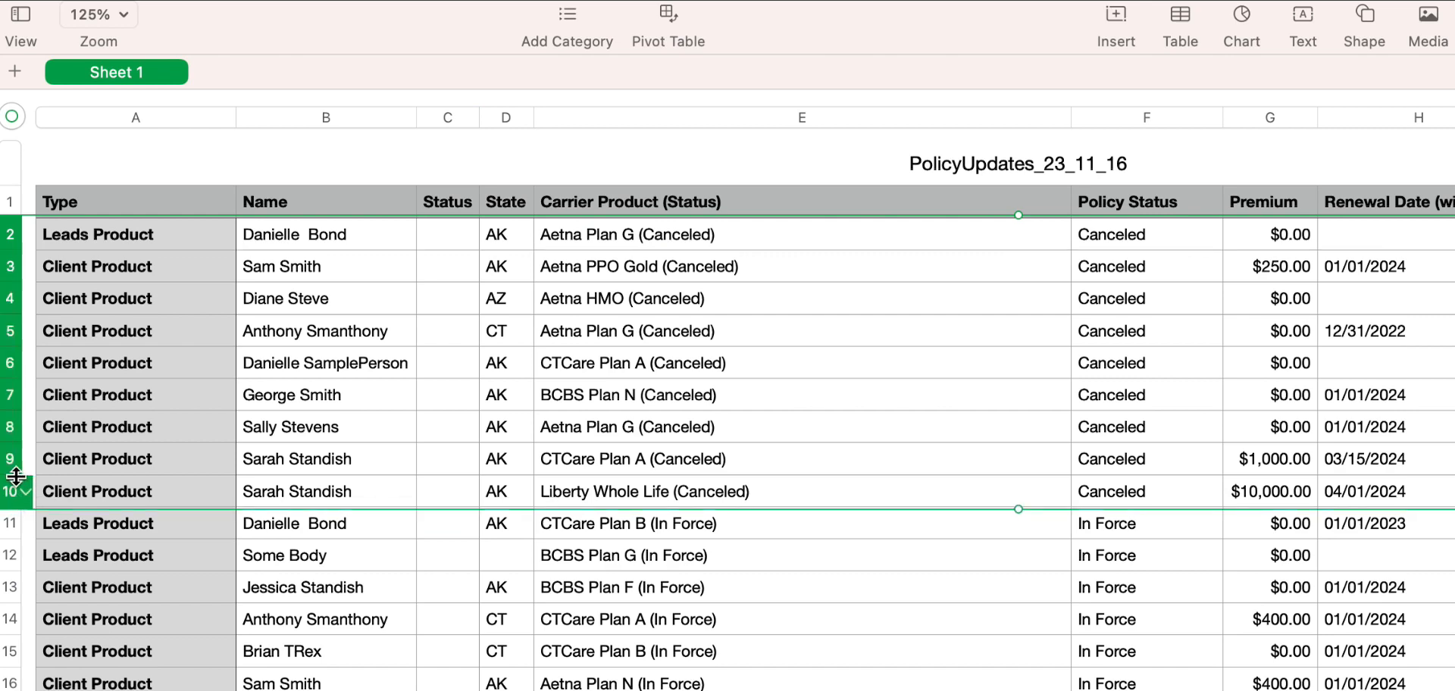
left_click(18, 486)
left_click(107, 602)
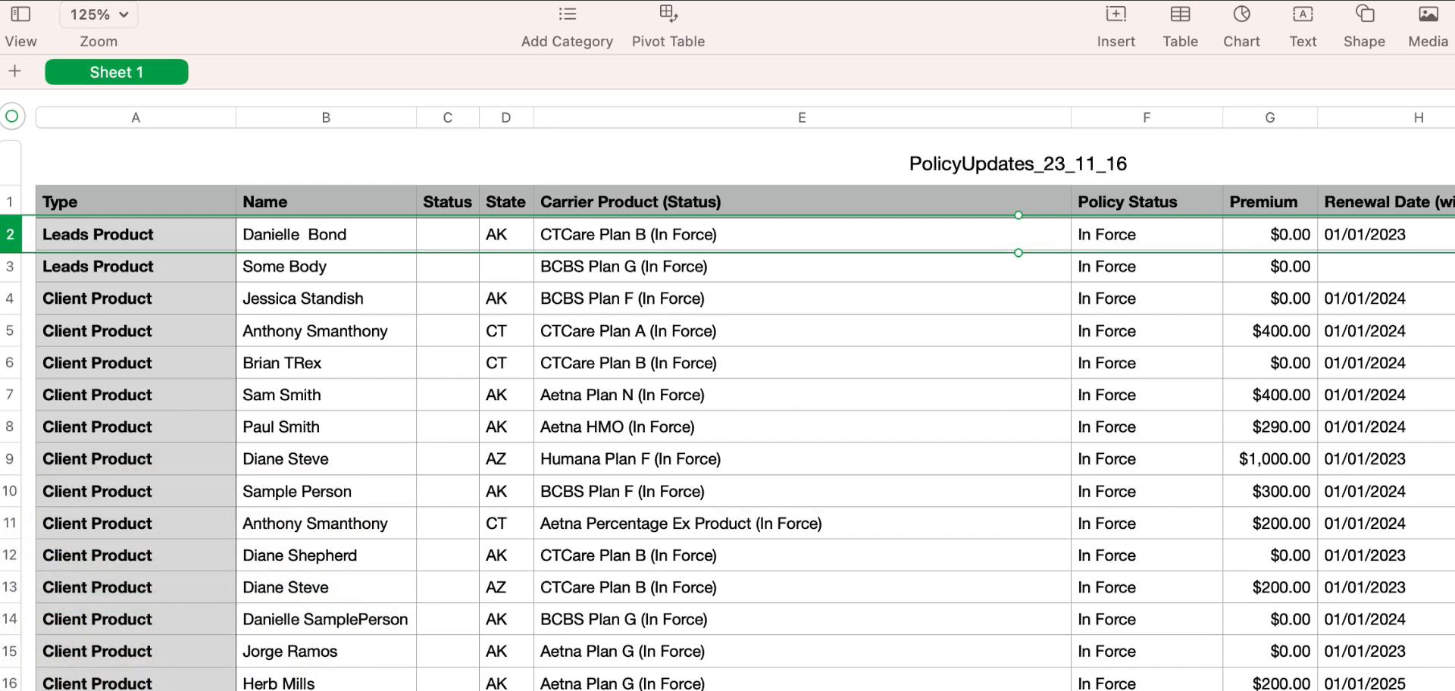
- Delete the row of the policy with status Termed near the end of the table
left_click(1146, 117)
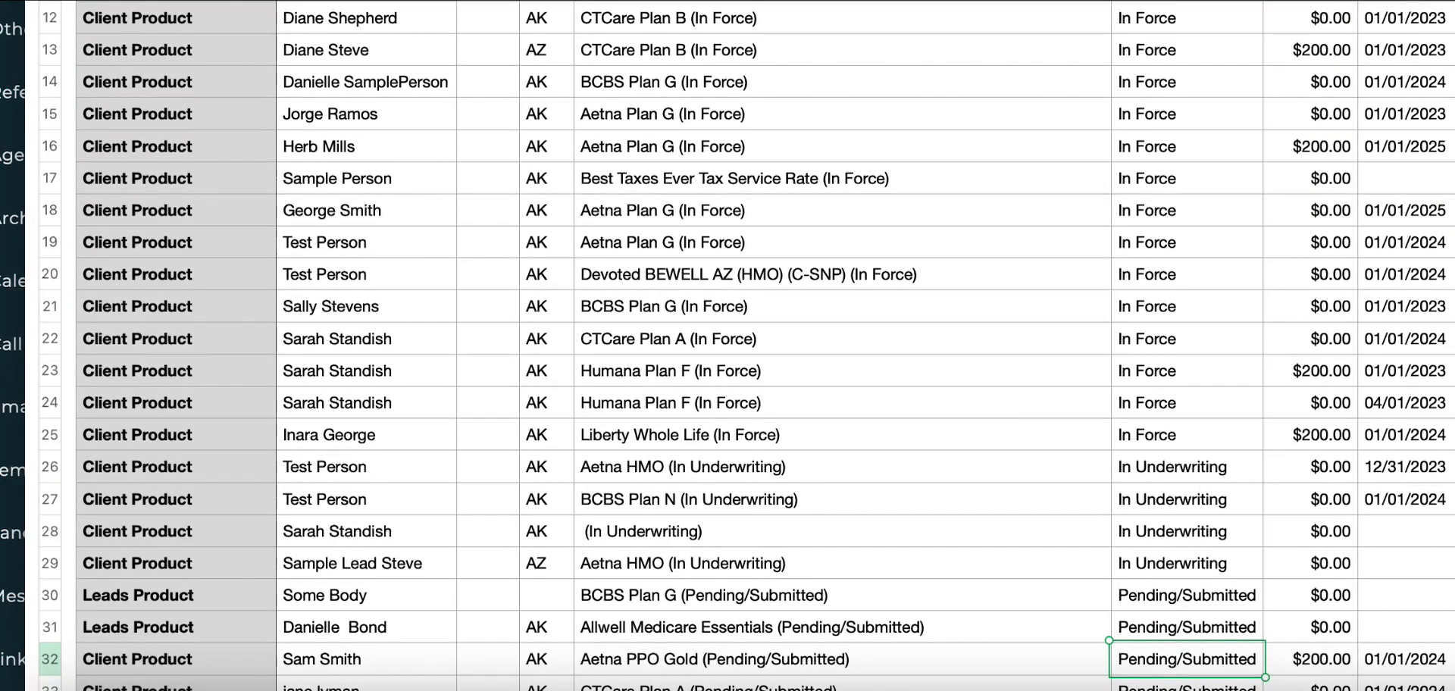
scroll(746, 346, "down", 5)
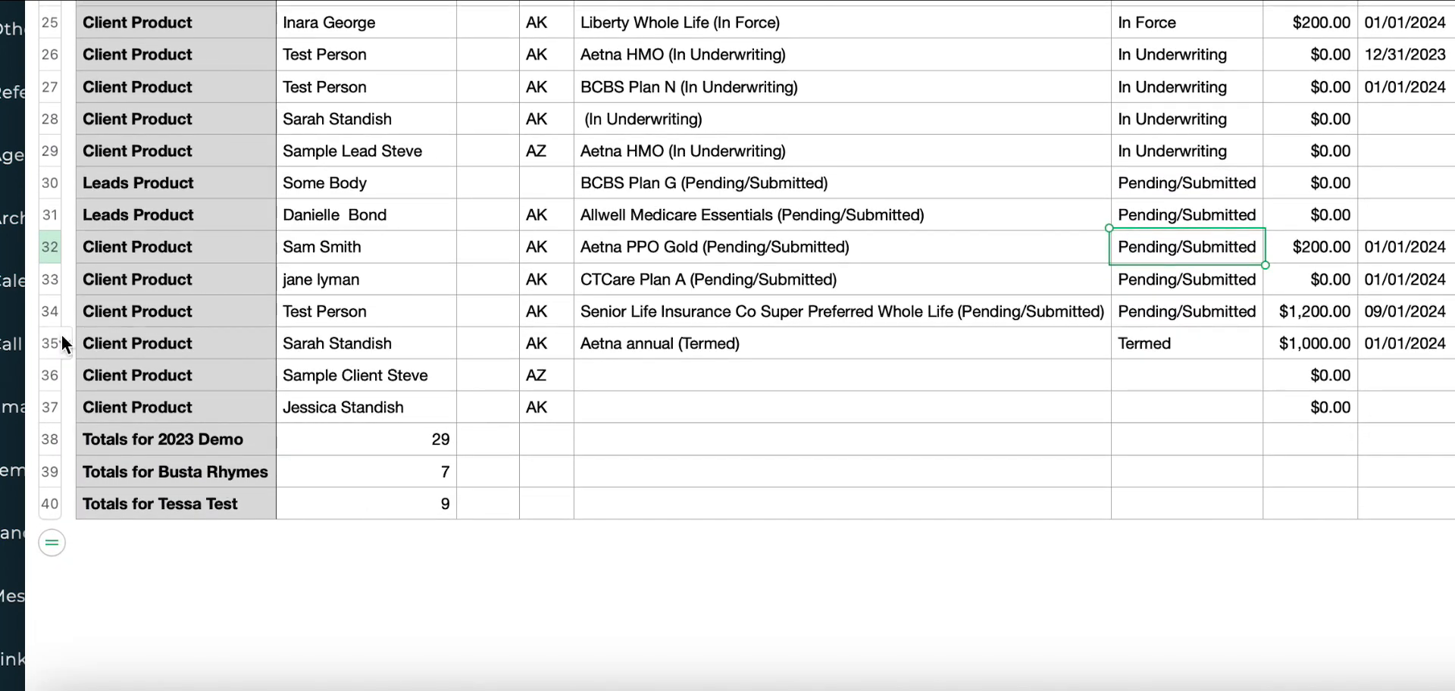
left_click(64, 342)
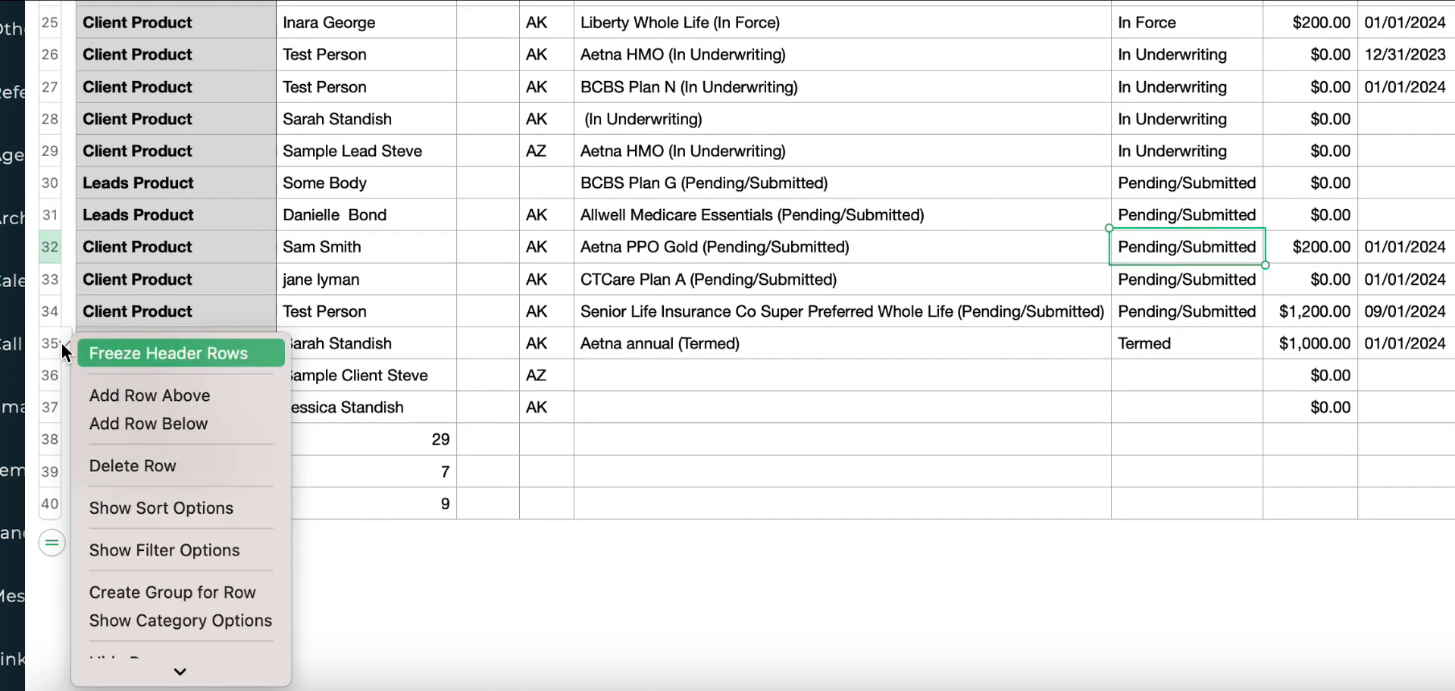
left_click(54, 342)
left_click(50, 342)
left_click(62, 341)
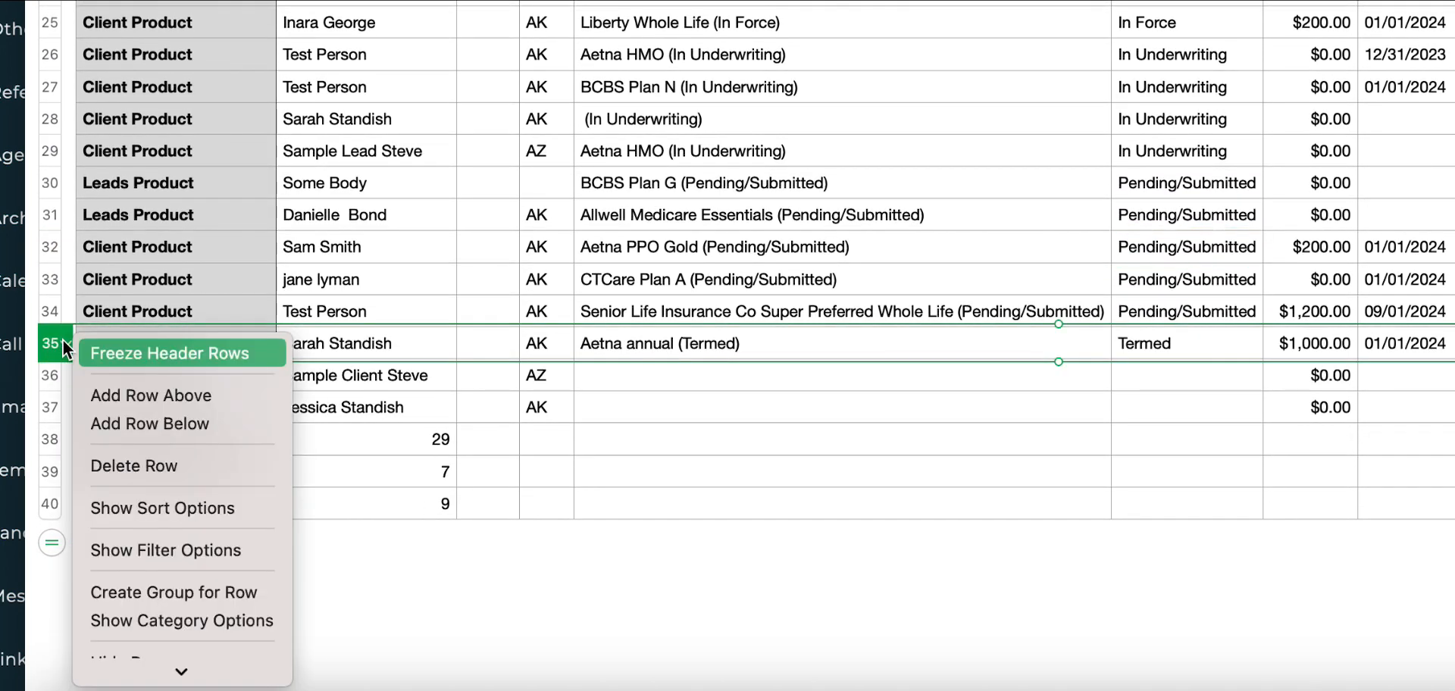
left_click(148, 461)
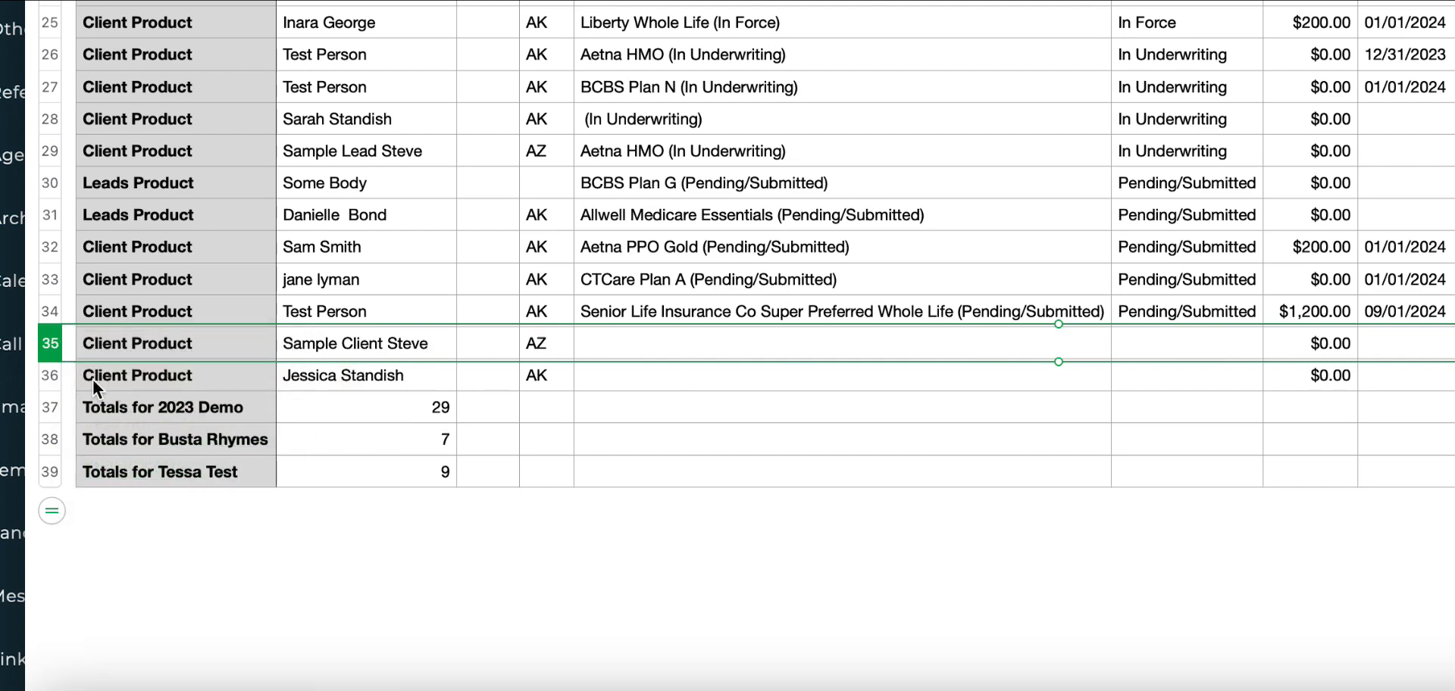
- Delete the three totals rows, 37 to 39, at the end of the table
left_click(55, 409)
left_click(48, 471, "shift")
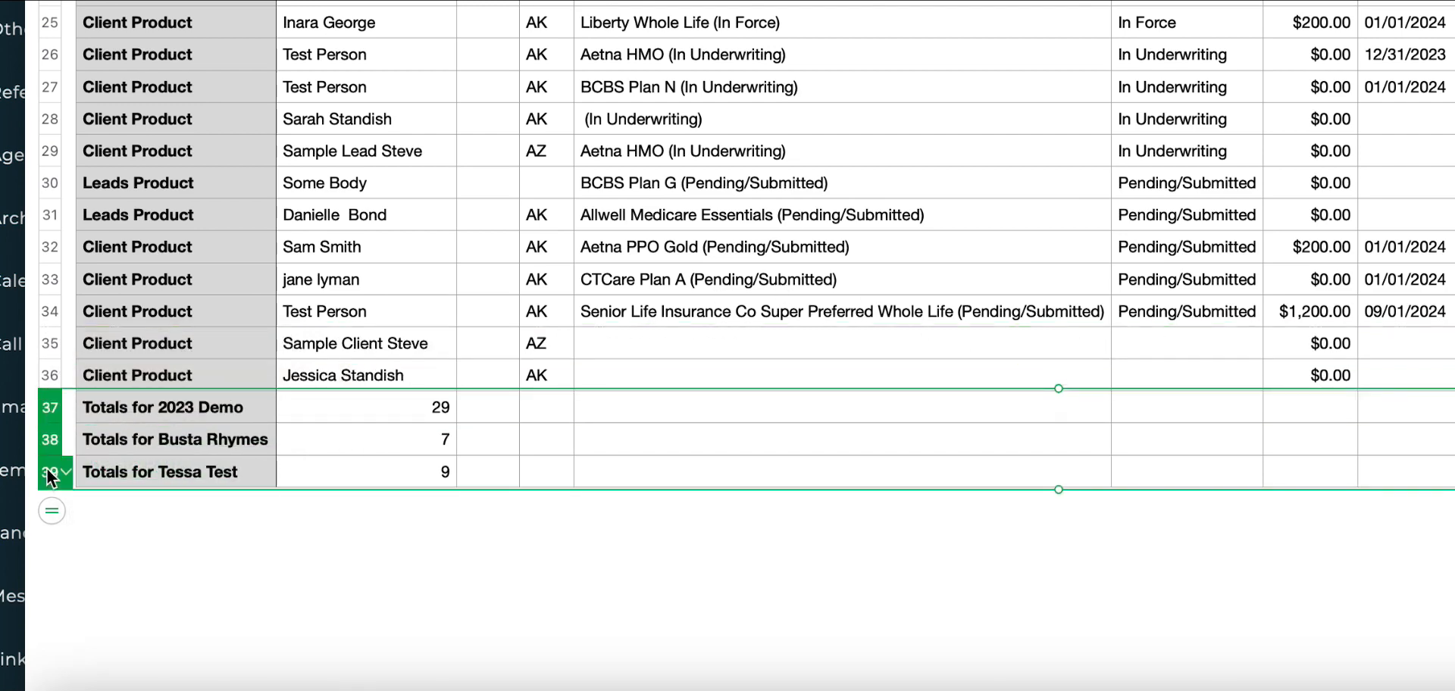
right_click(48, 470)
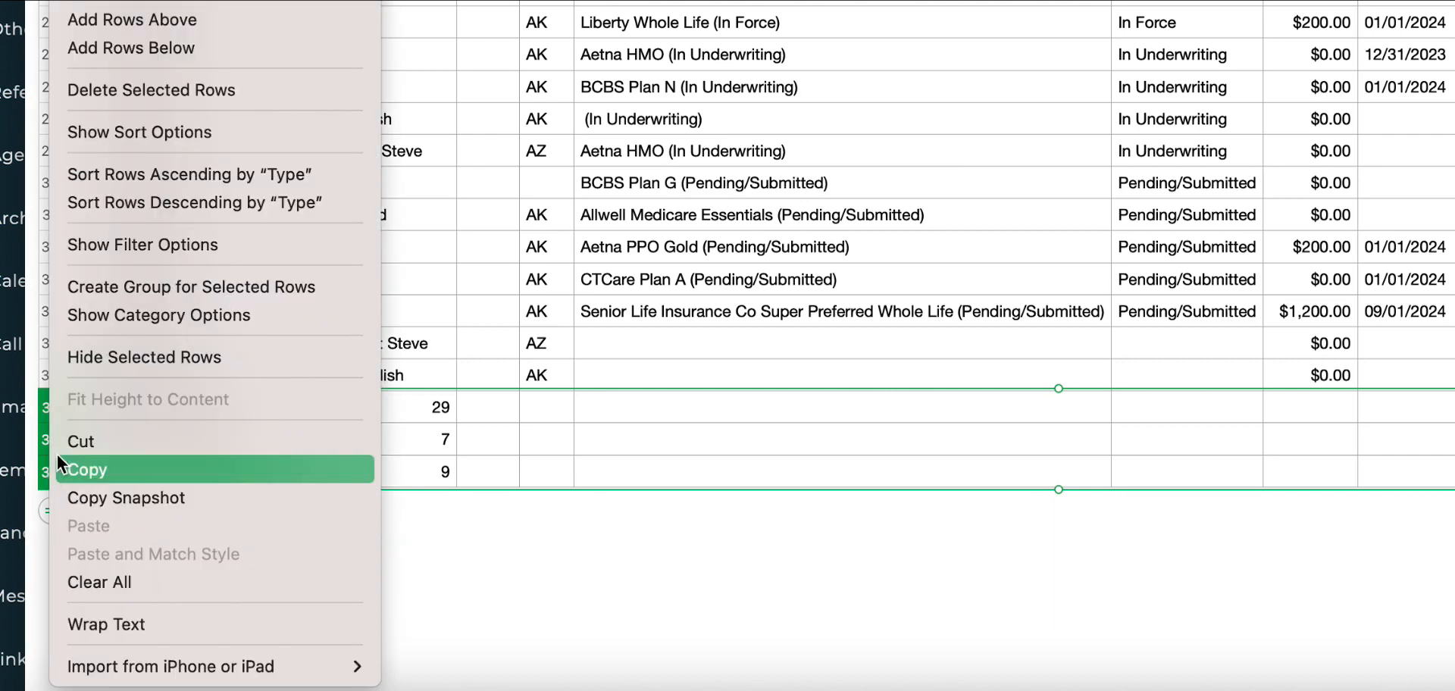
left_click(174, 89)
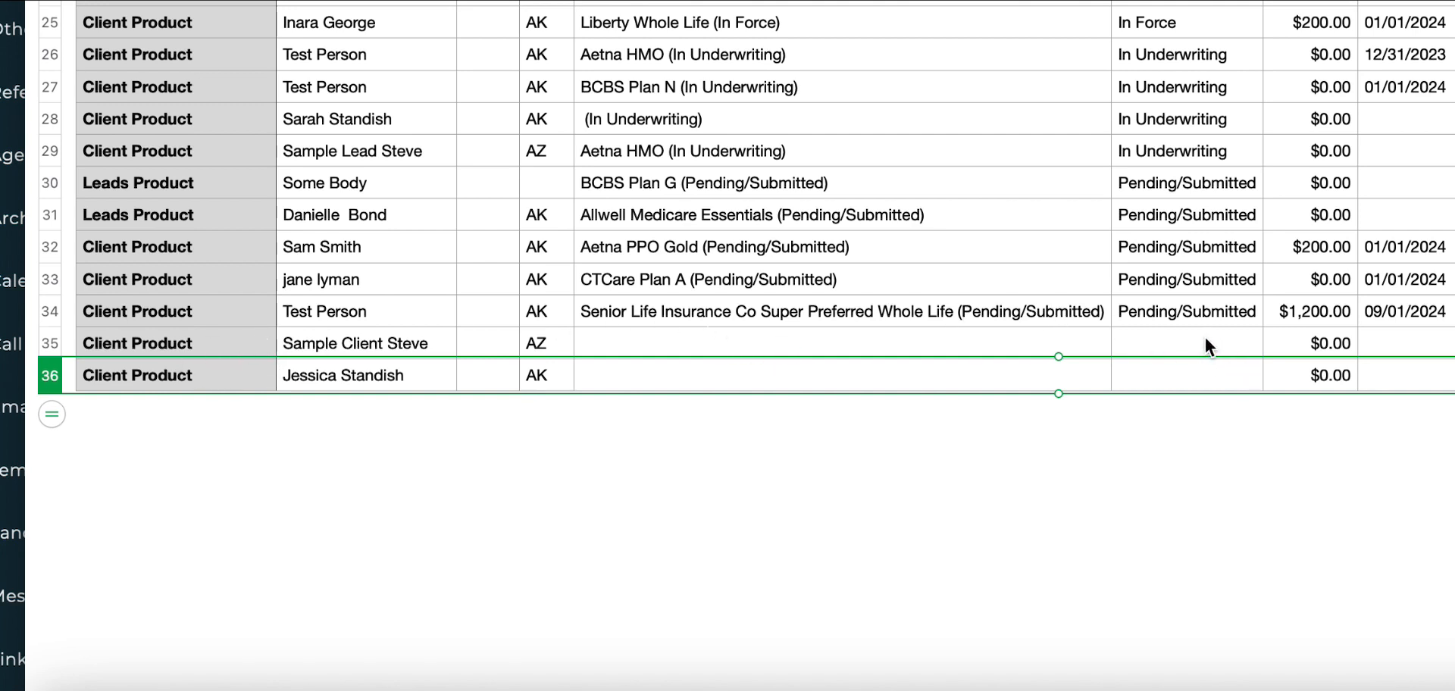
- Fill in row 35 with carrier product Aetna PPO Gold (Pending/Submitted), renewal date 1/1/2023 and premium 200
left_click(817, 341)
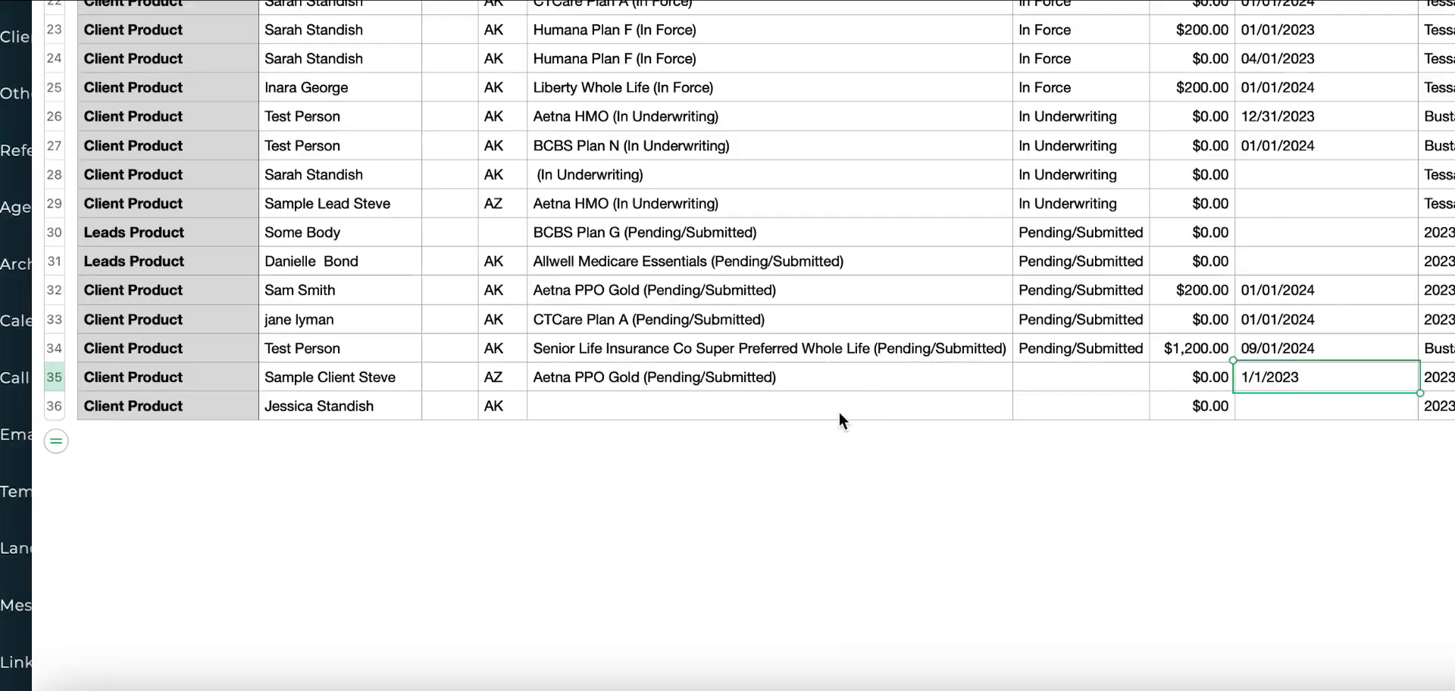
left_click(913, 343)
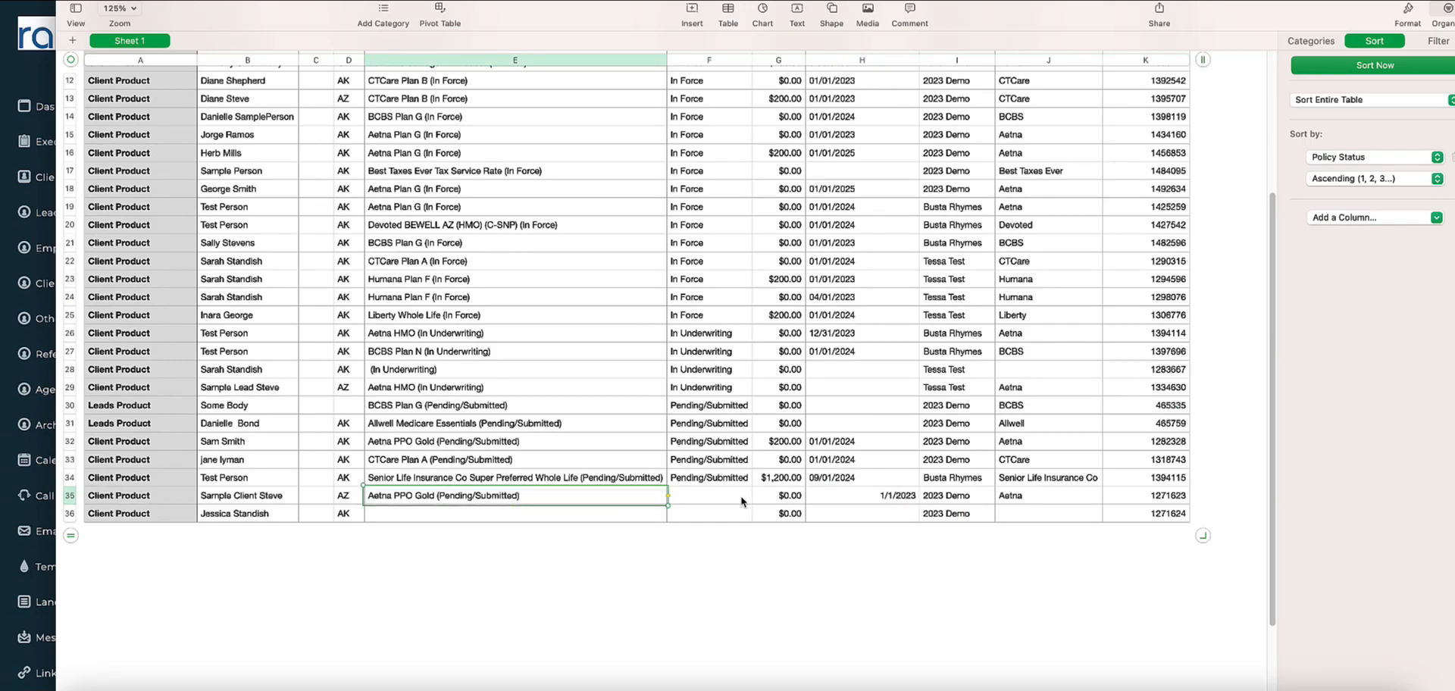
left_click(784, 498)
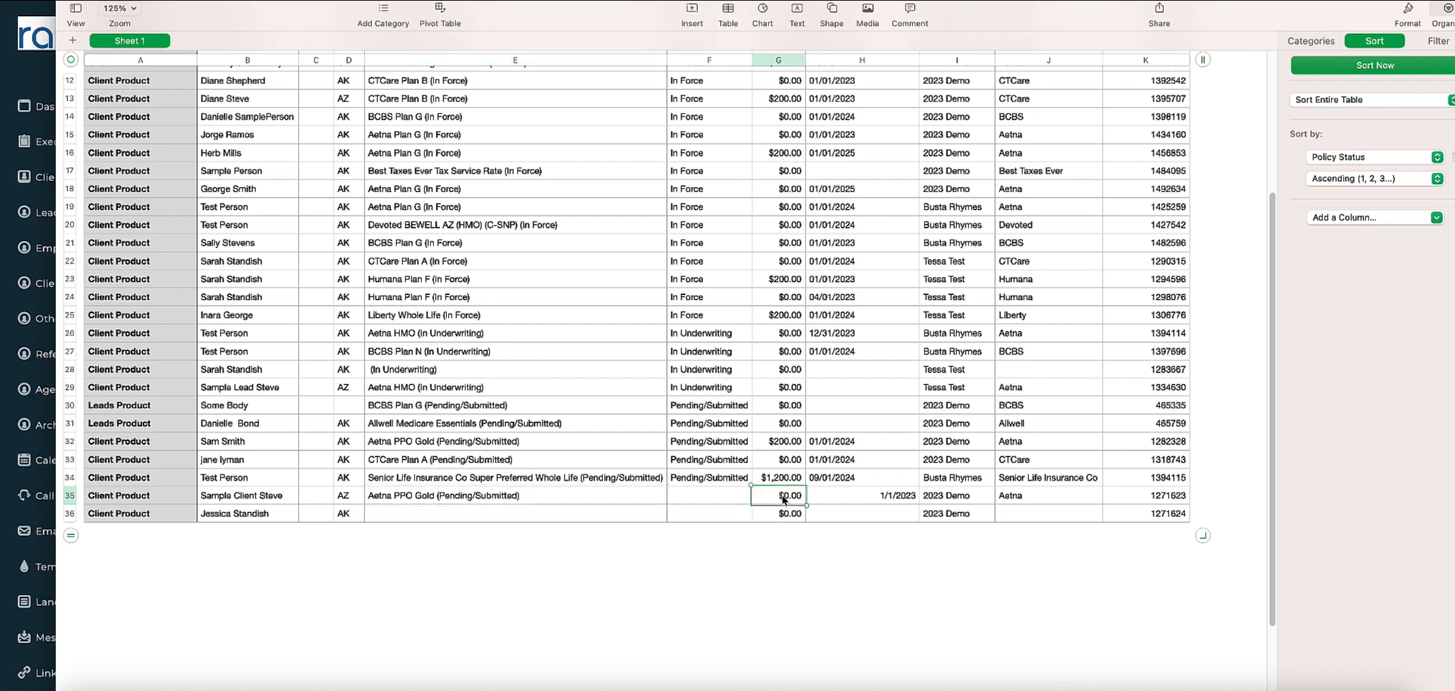
type("200")
left_click(827, 479)
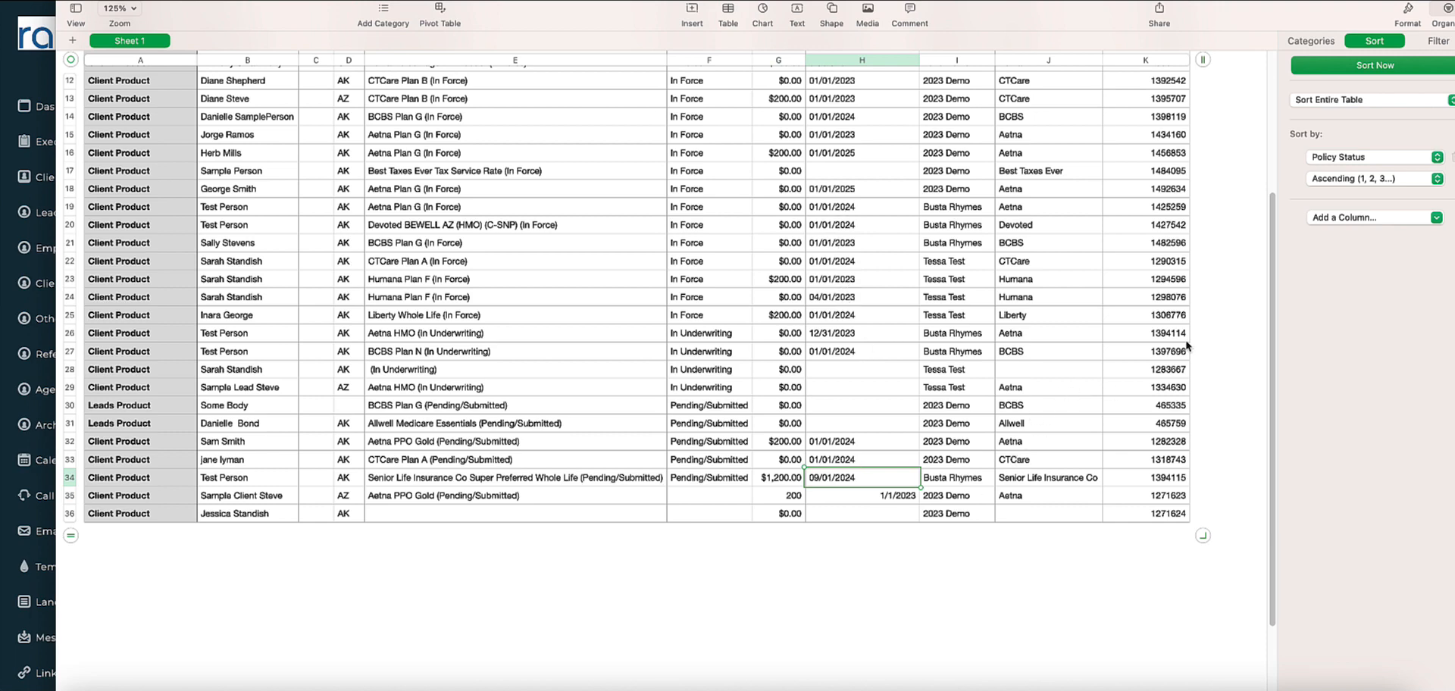
- Open Find & Replace and search the table for 1/1/2023
left_click_drag(1271, 323, 1273, 179)
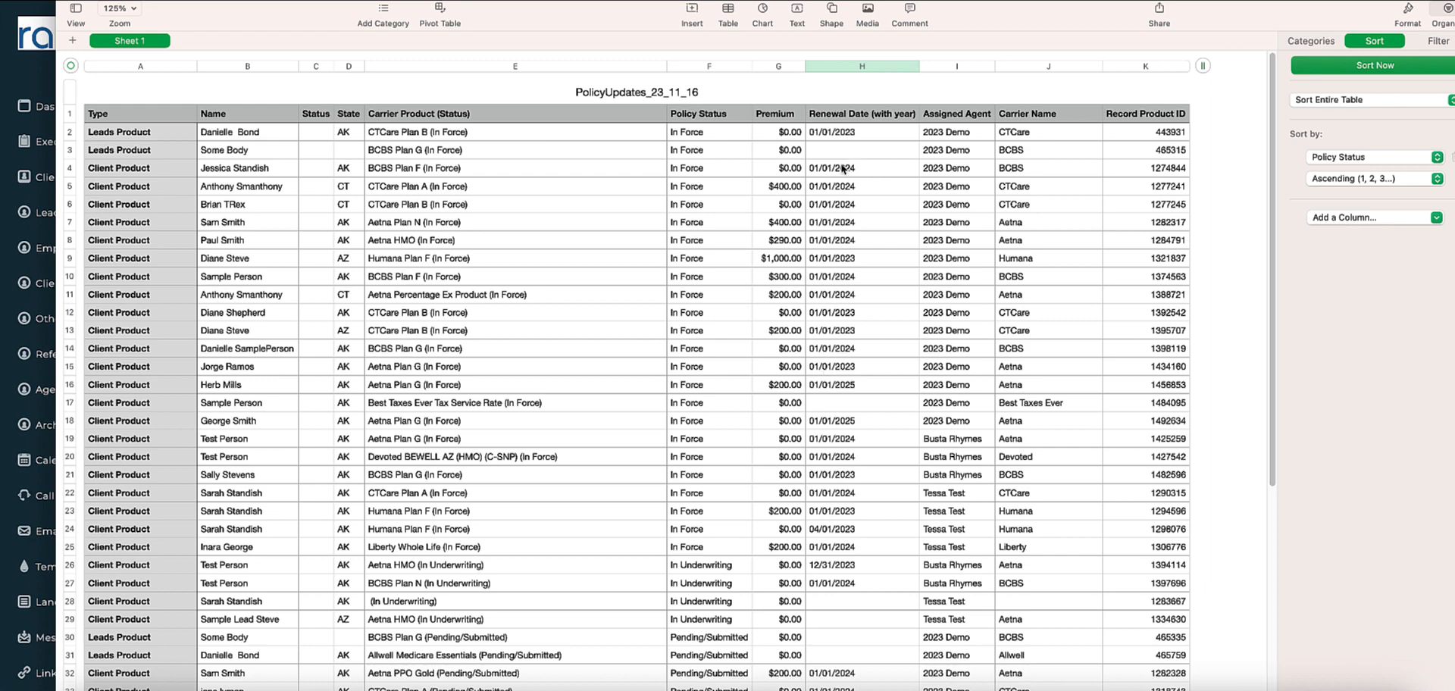
left_click(550, 207)
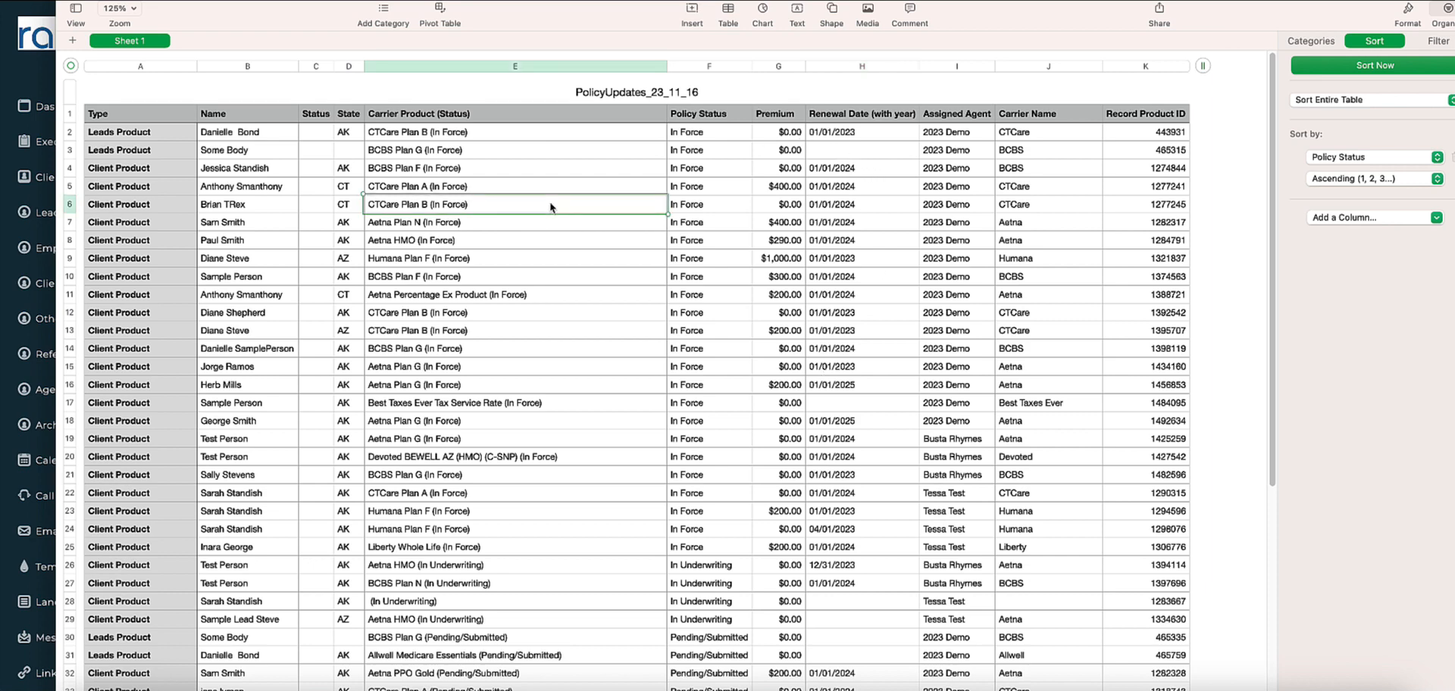
key("super+f")
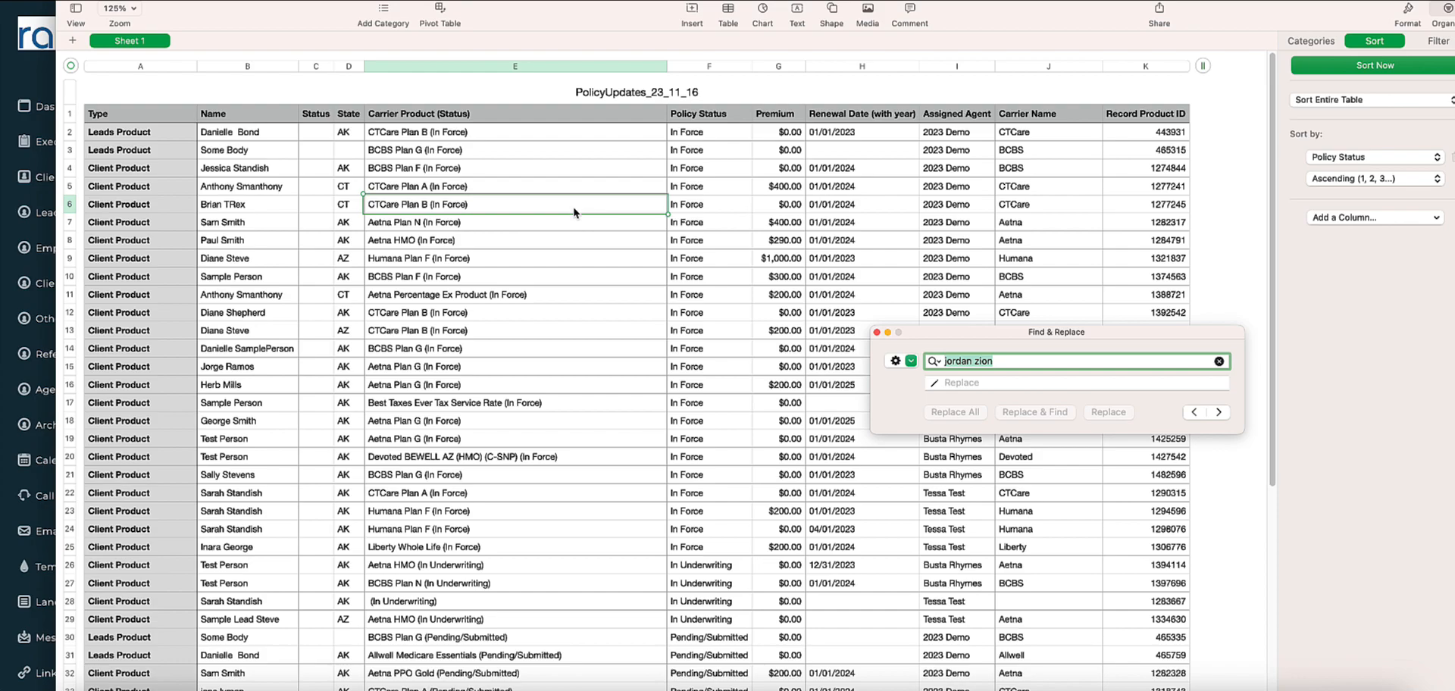
key("BackSpace")
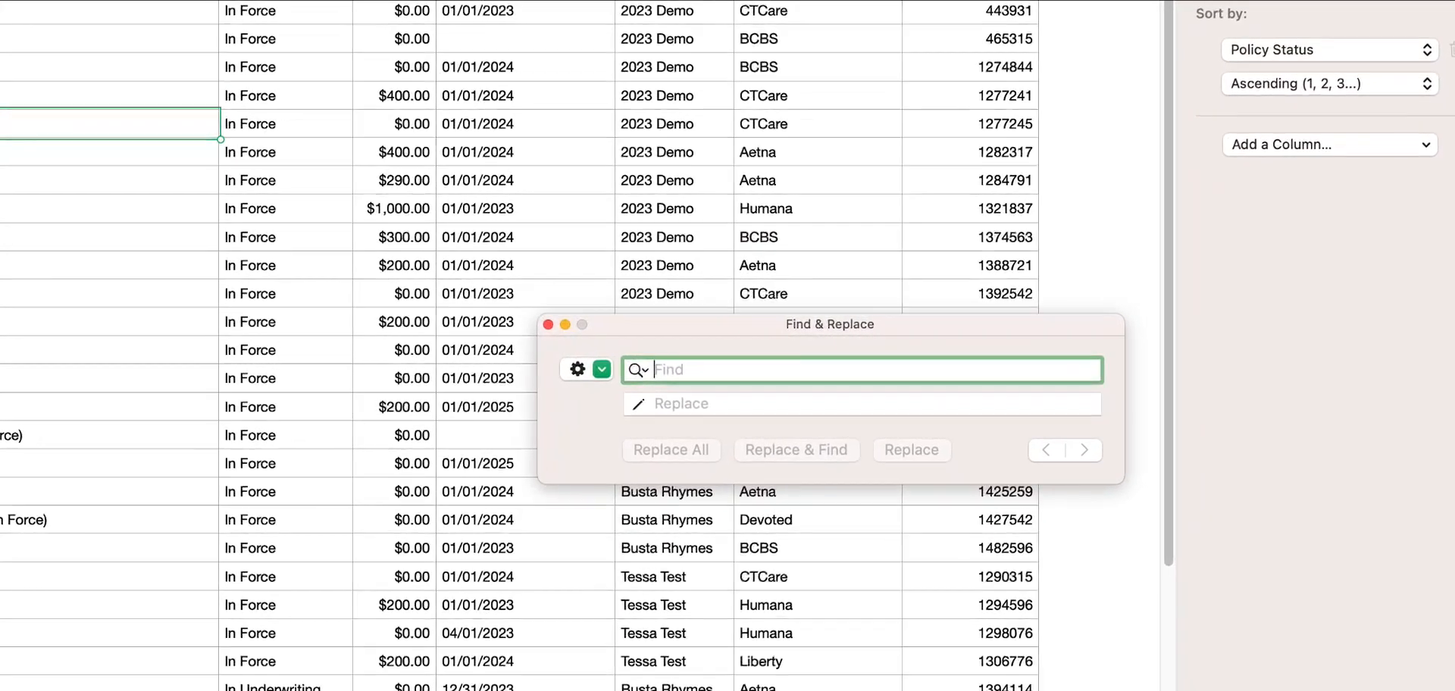
type("1")
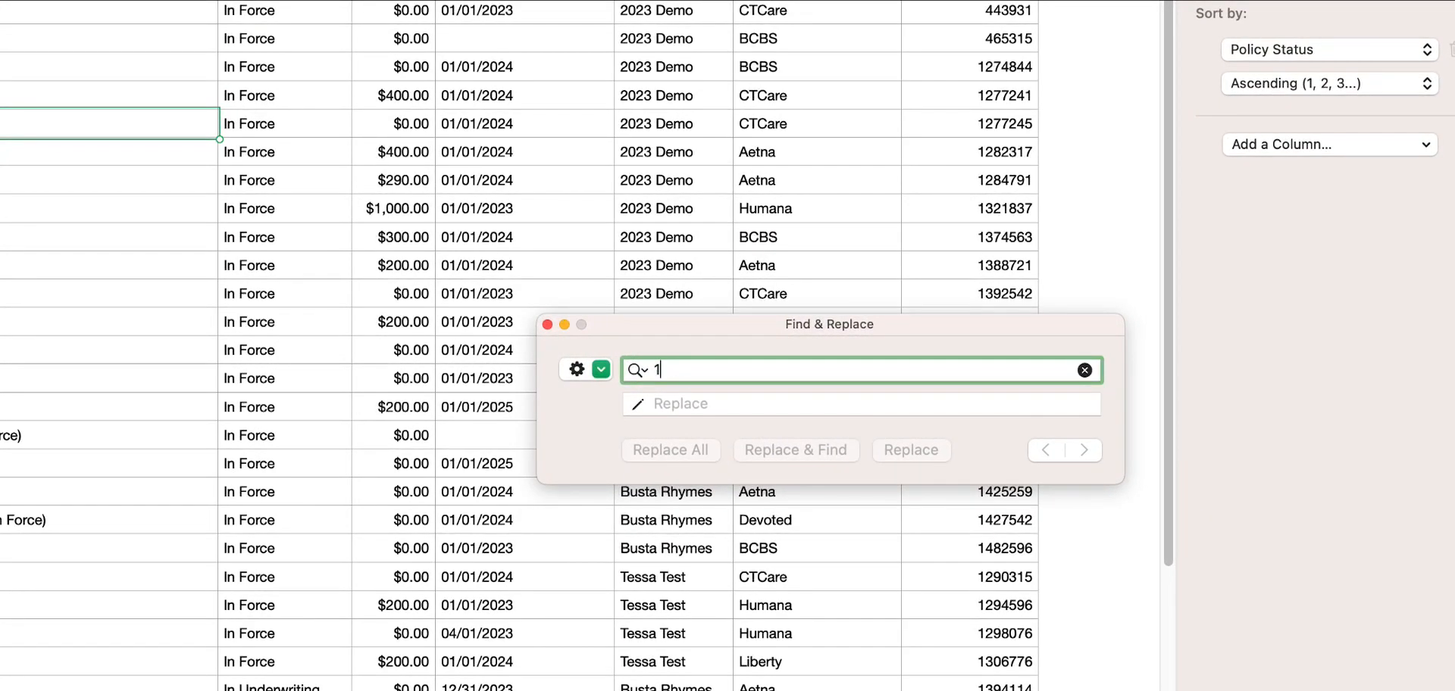
type("/1/2023")
key("Tab")
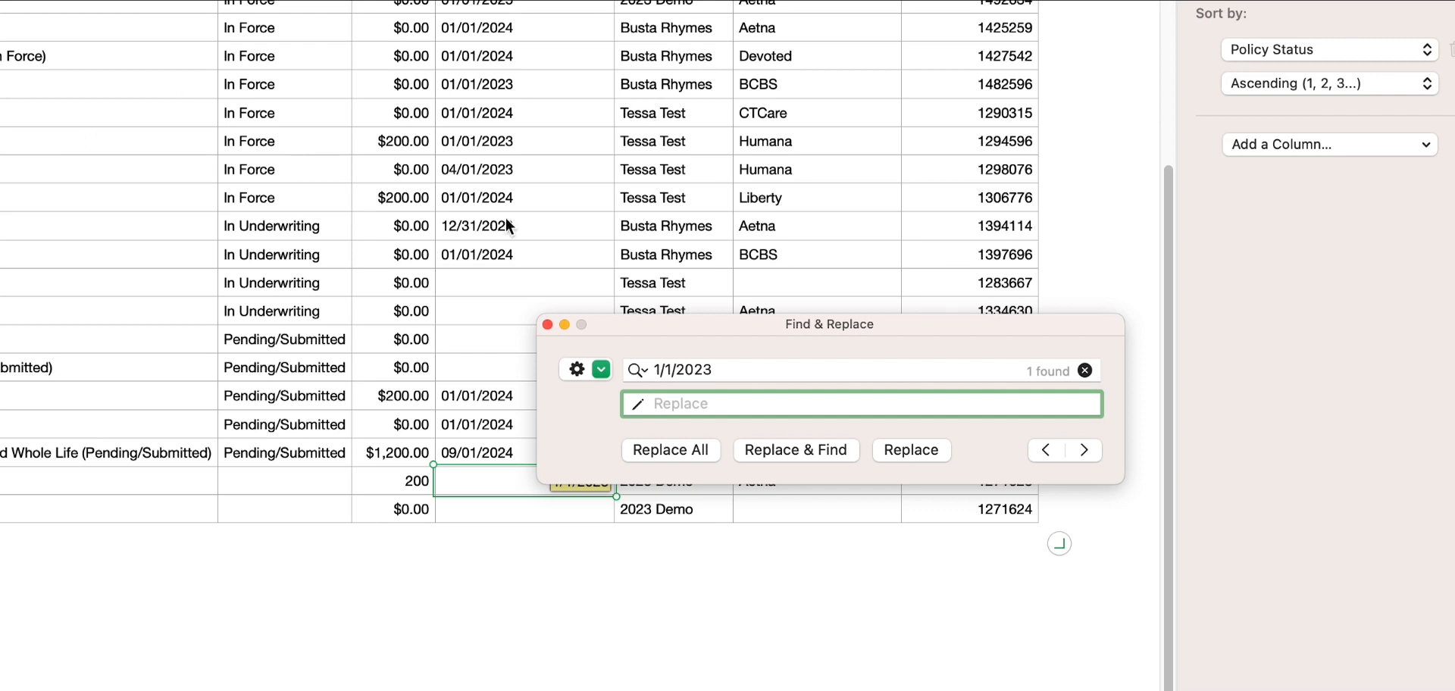
- Correct the search term to 01/01/2023, replace all matches with 01/01/2024 and close Find & Replace
left_click(657, 370)
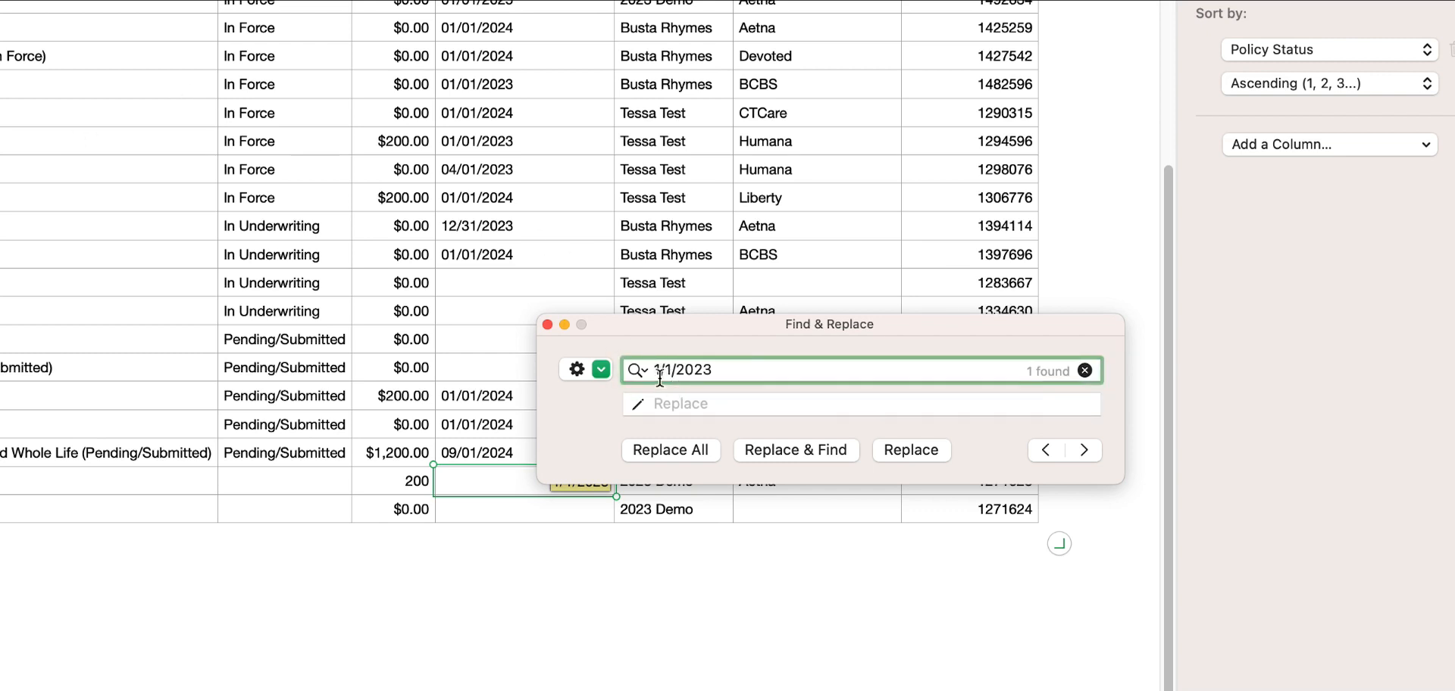
type("01/")
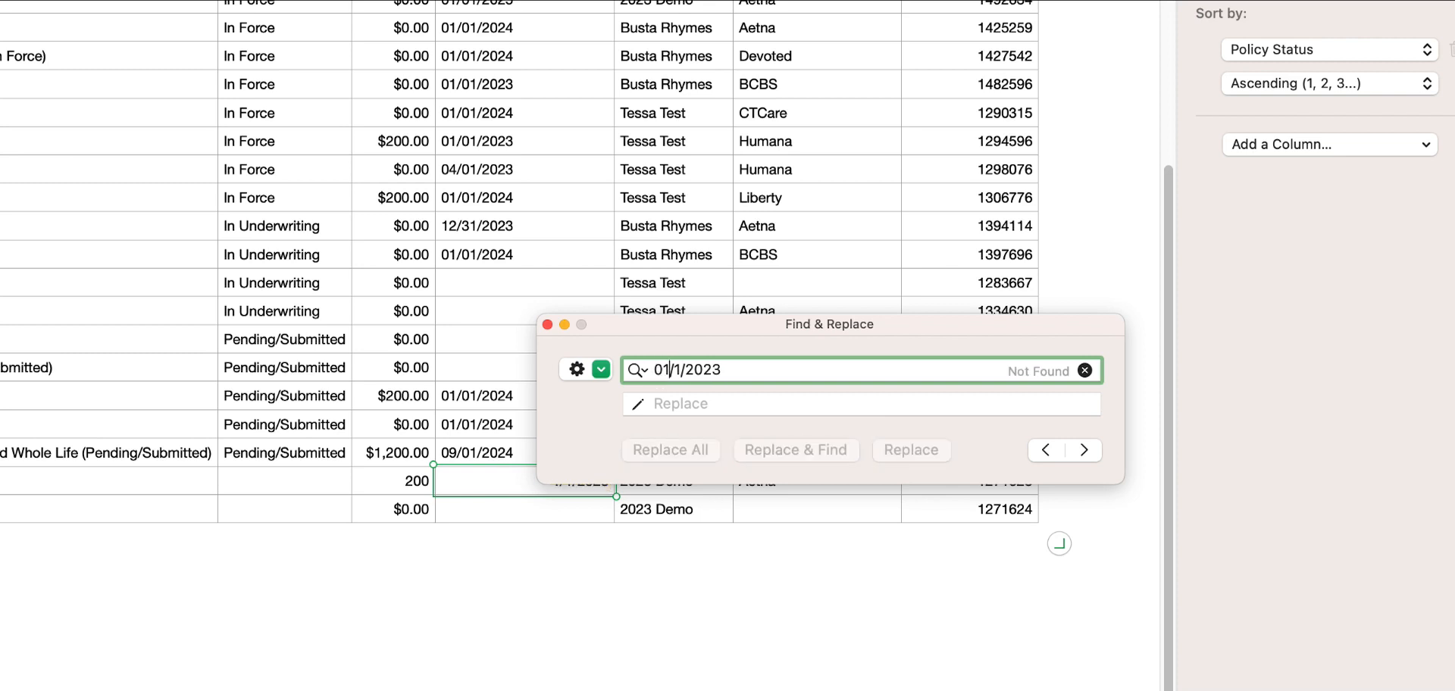
type("0")
left_click(697, 403)
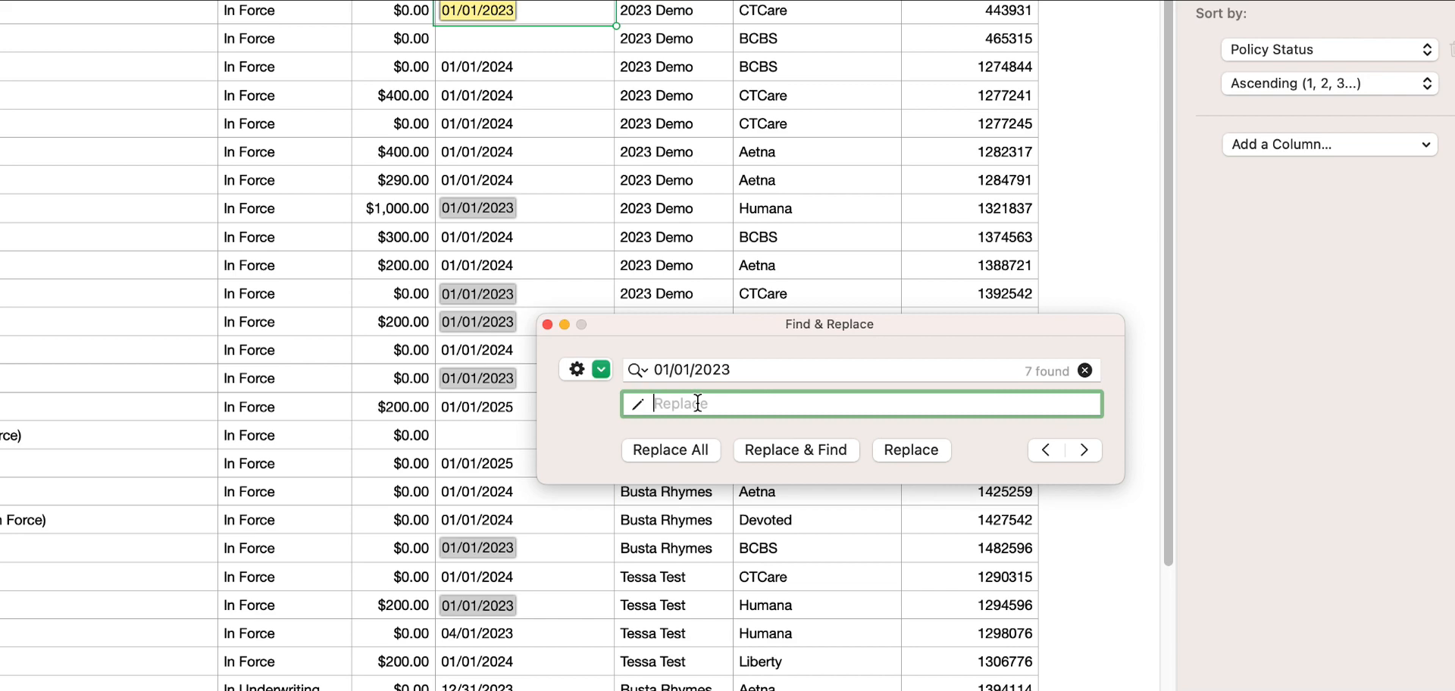
type("01/01/2024")
left_click(681, 452)
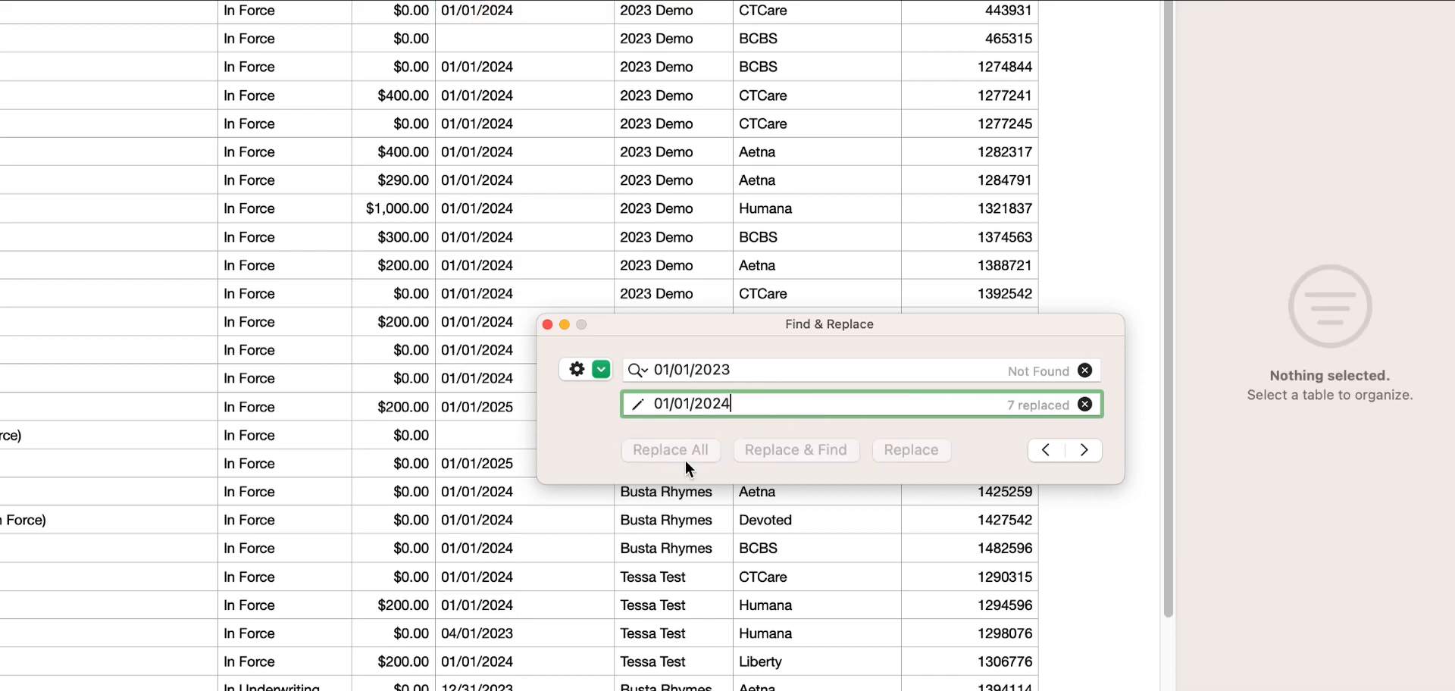
left_click(547, 323)
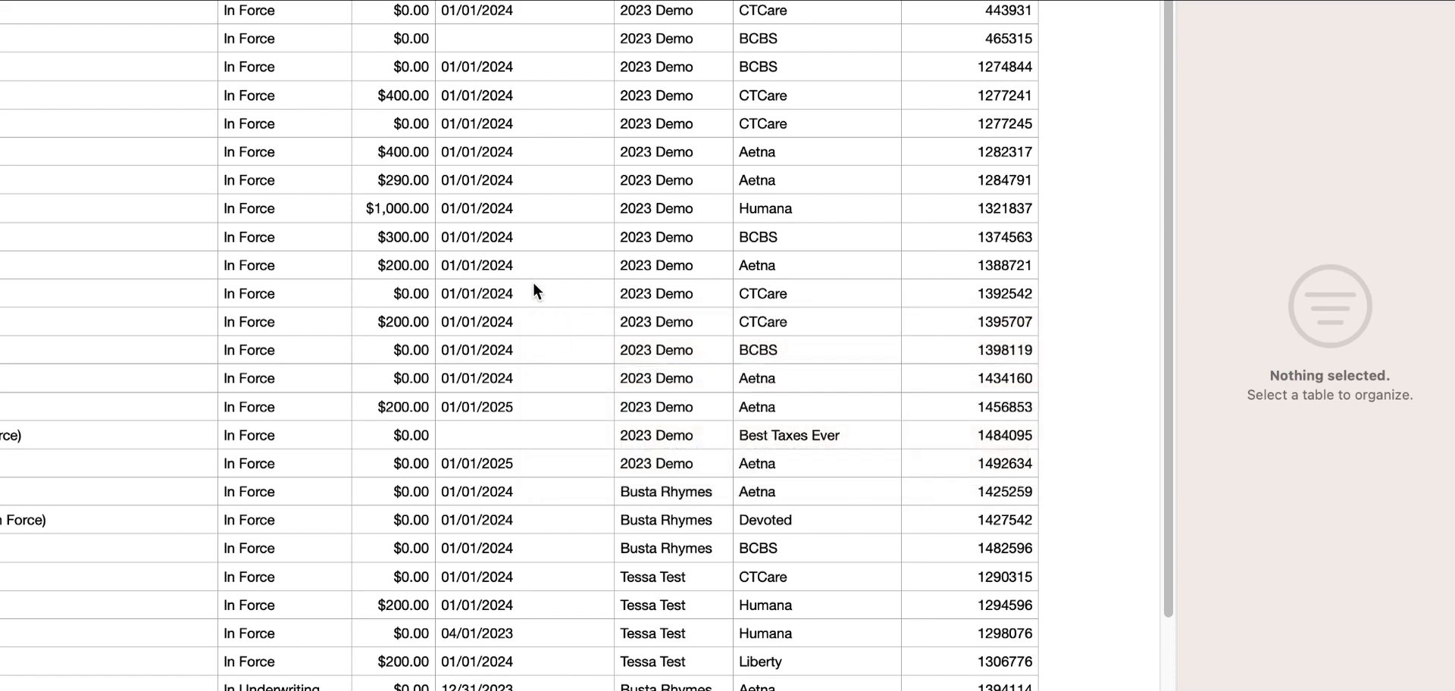
- Set the renewal date 04/01/2023 of the Humana policy to 04/01/2024 and 12/31/2023 of the Aetna policy to 01/01/2024
left_click(519, 633)
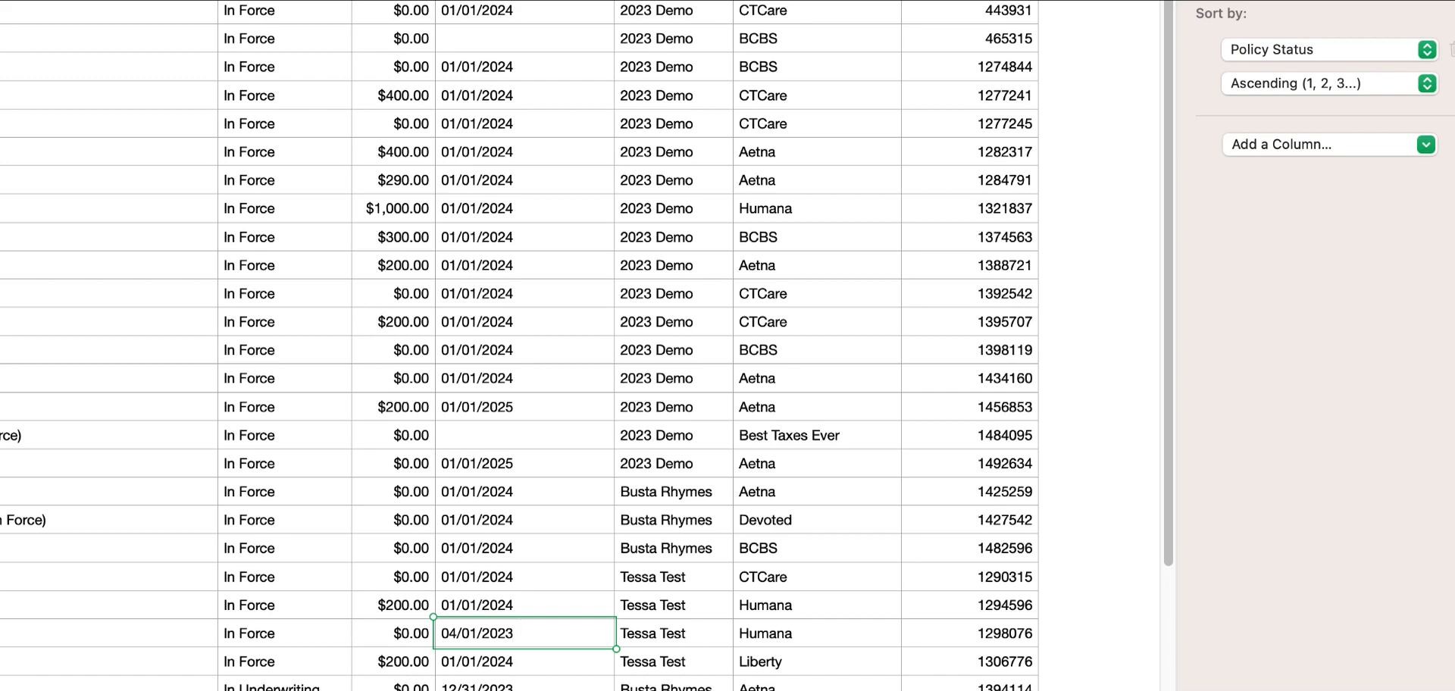
key("BackSpace")
type("4")
key("Return")
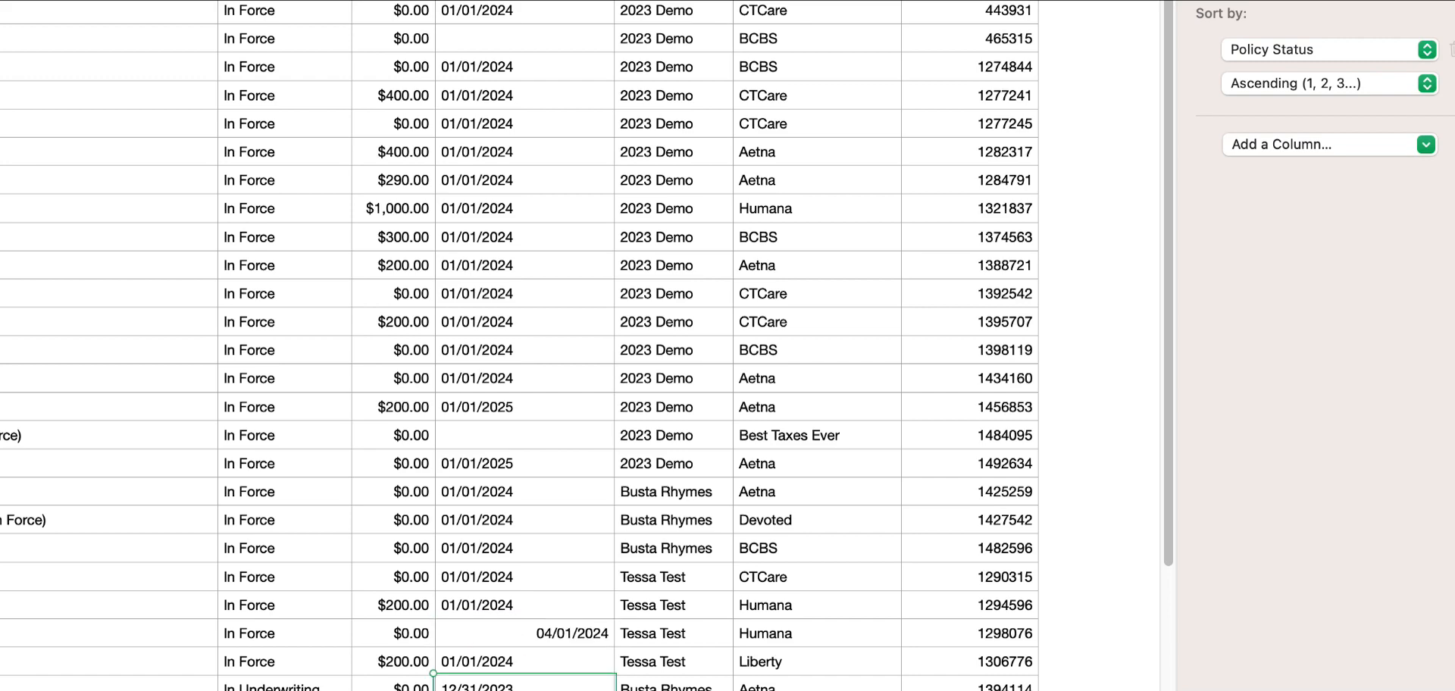
left_click(515, 664)
scroll(503, 656, "down", 3)
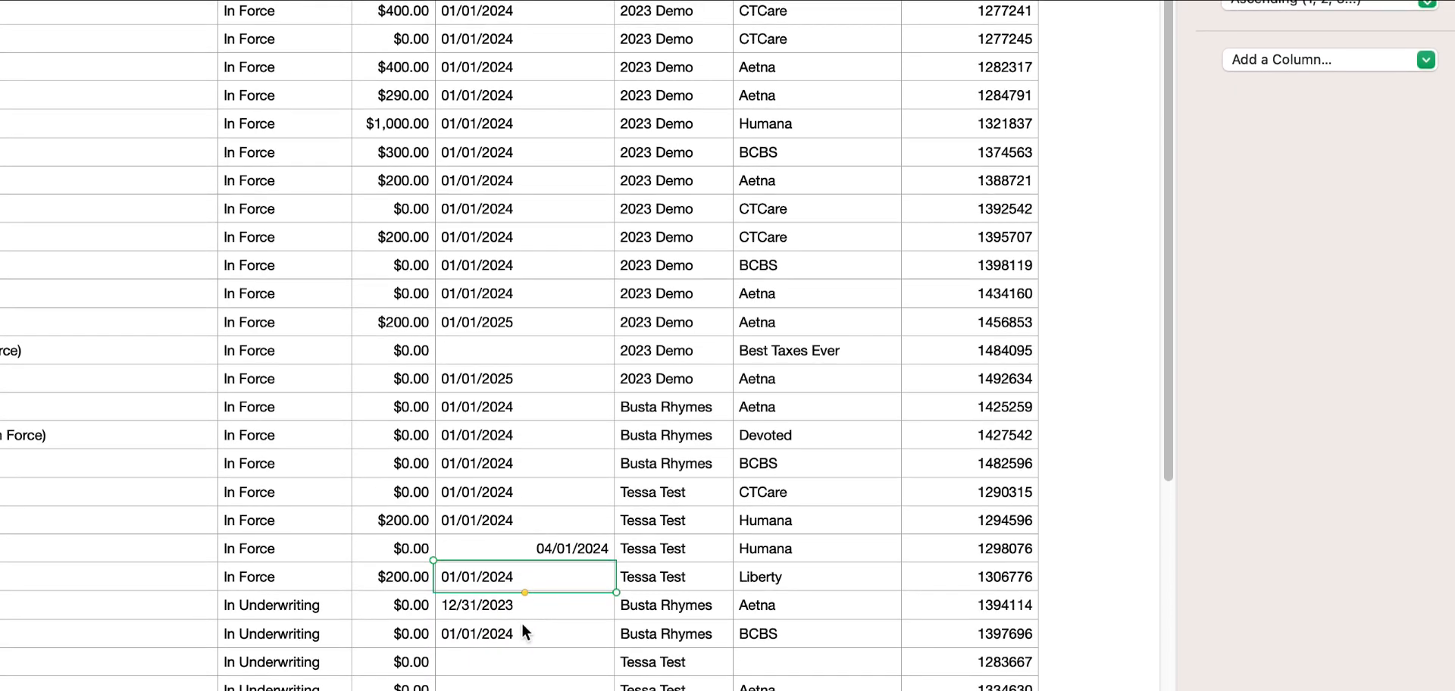
left_click(517, 606)
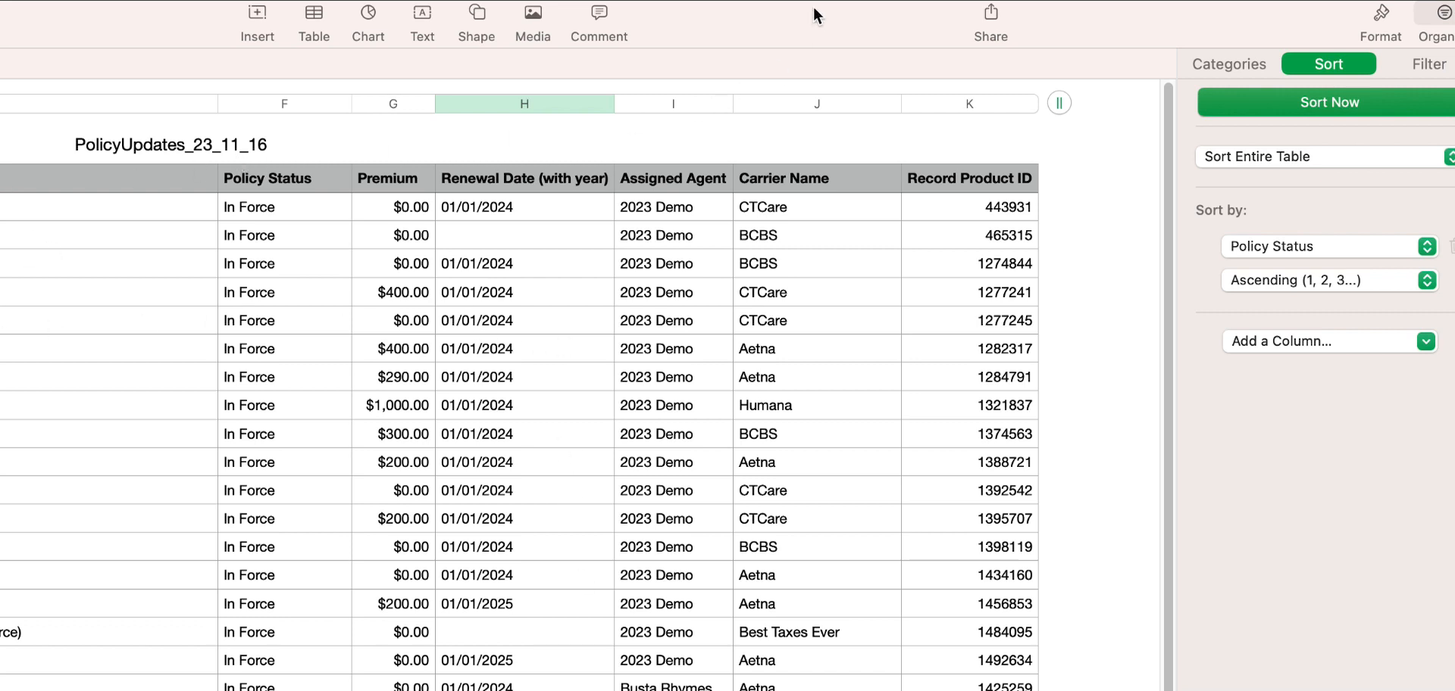
- Sort the entire table by Carrier Name and re-sort it by Carrier Product (Status)
left_click(1278, 247)
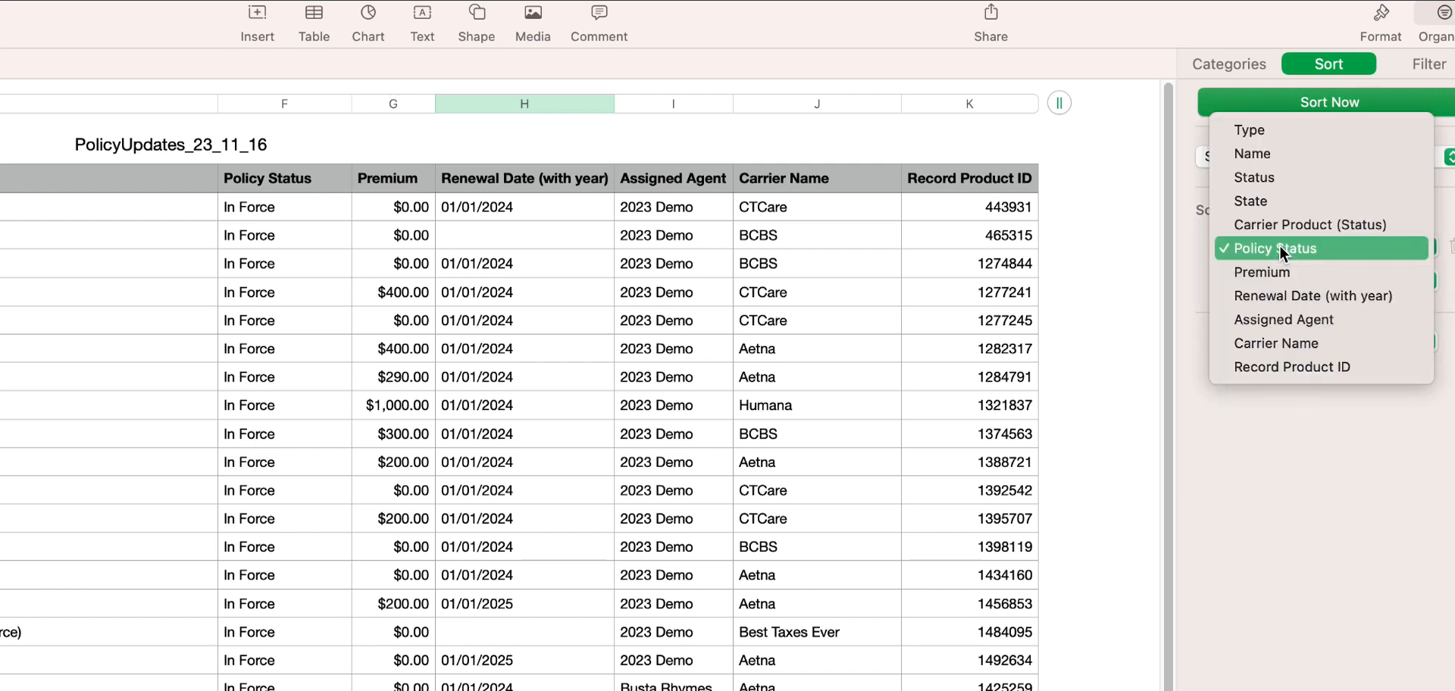
left_click(1290, 339)
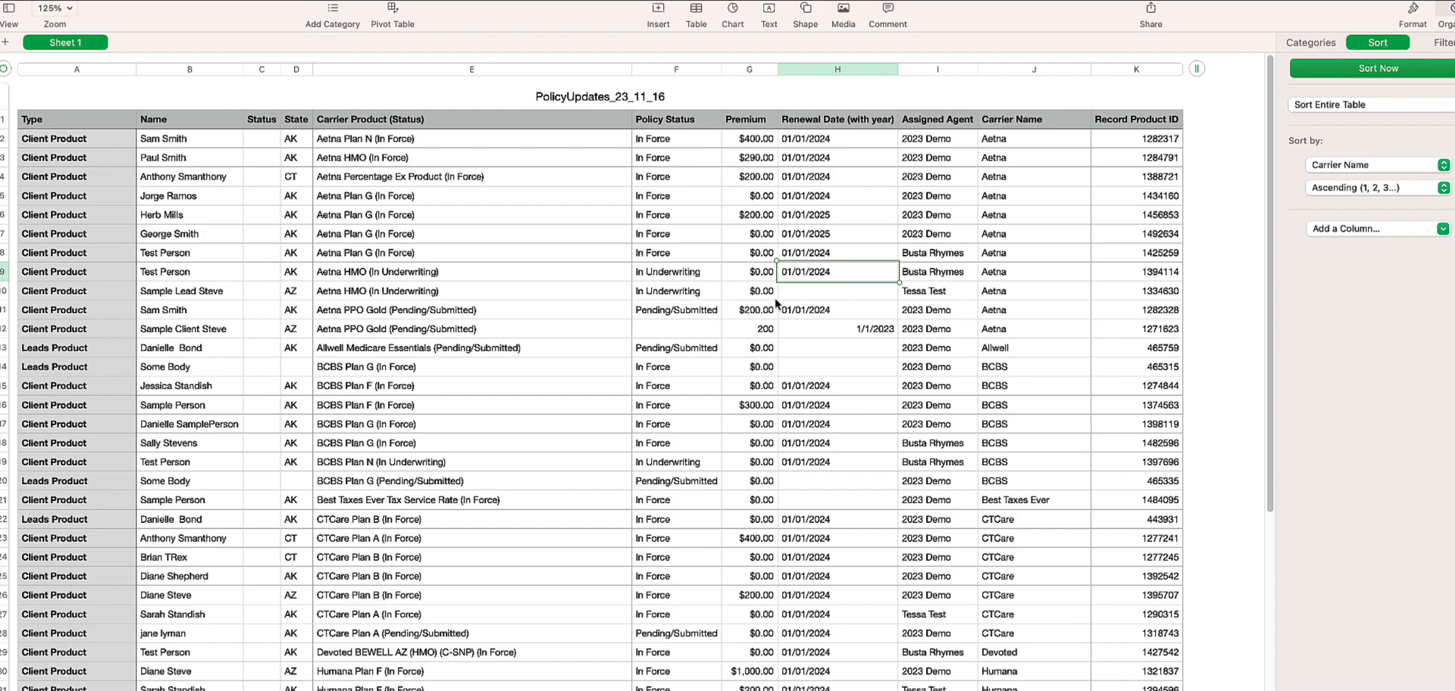
left_click(1361, 170)
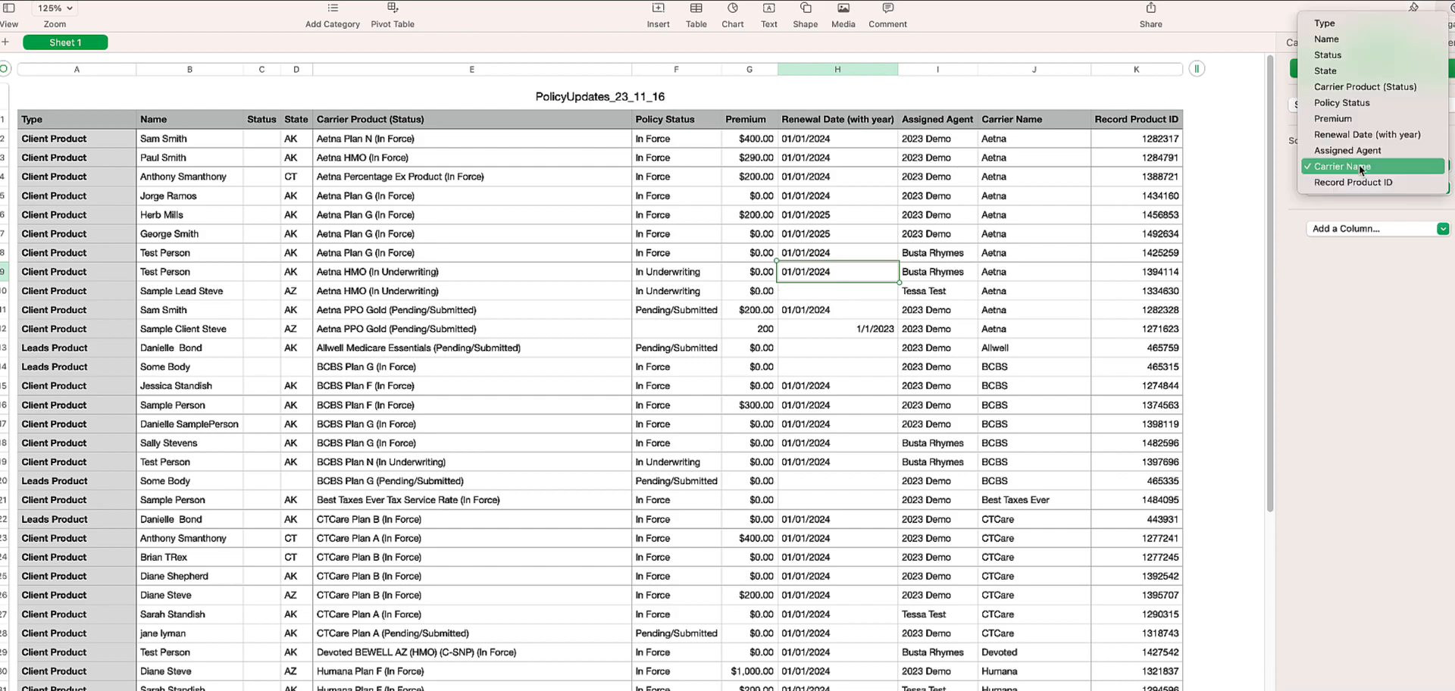
left_click(1371, 88)
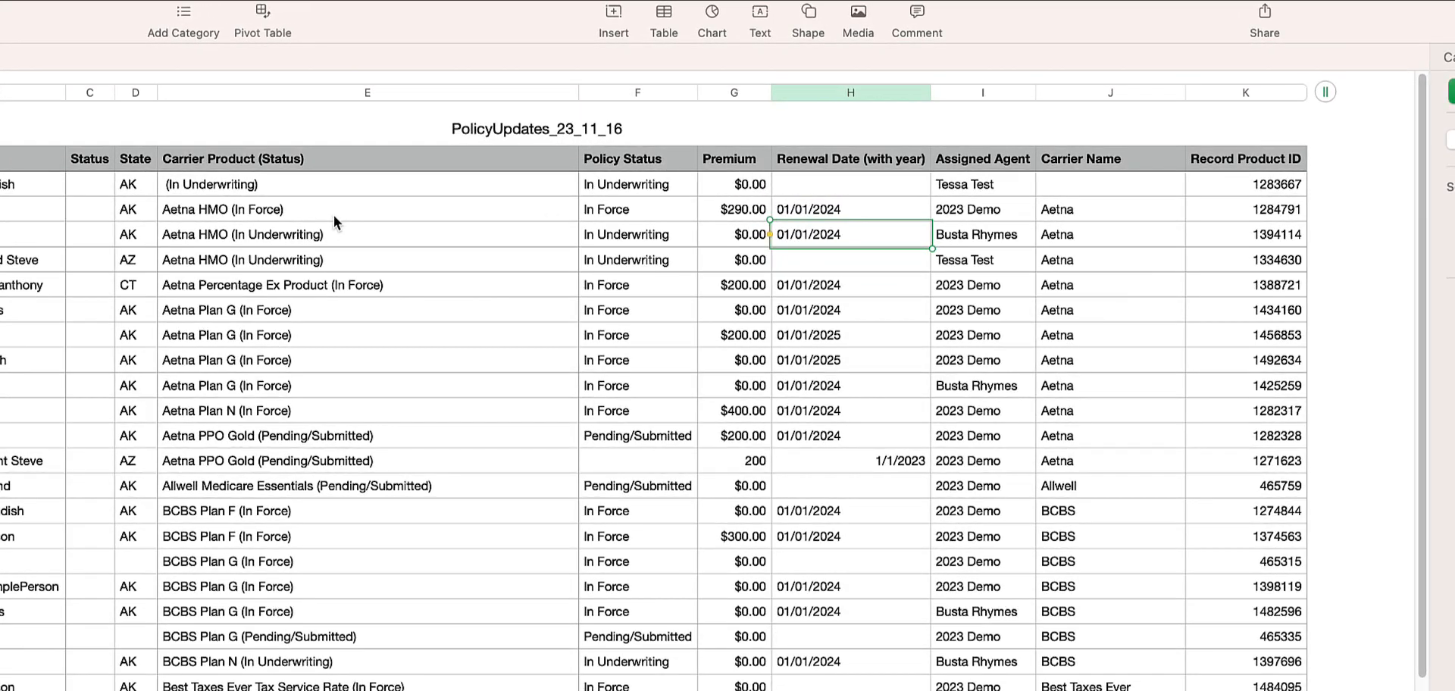
- Set the premium of the three Aetna HMO policies in rows 3 to 5 to $300.00
left_click(286, 217)
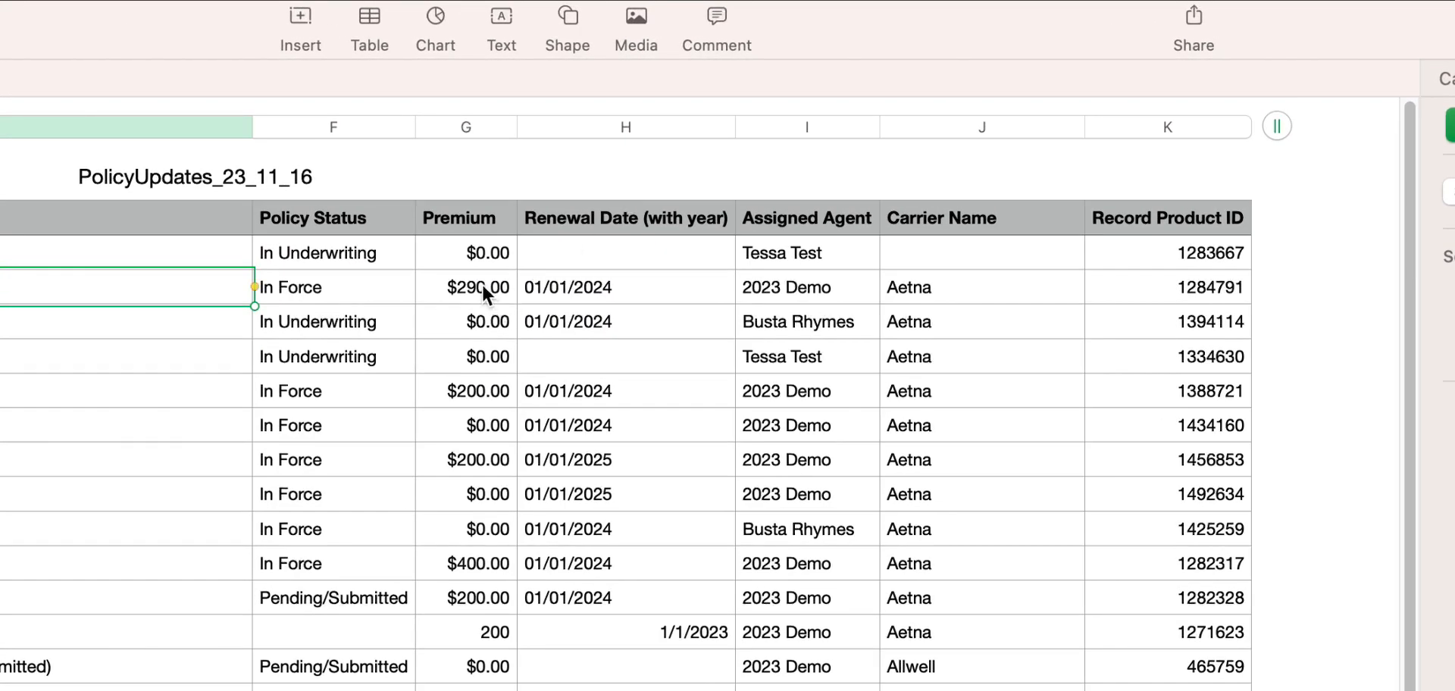
left_click(485, 288)
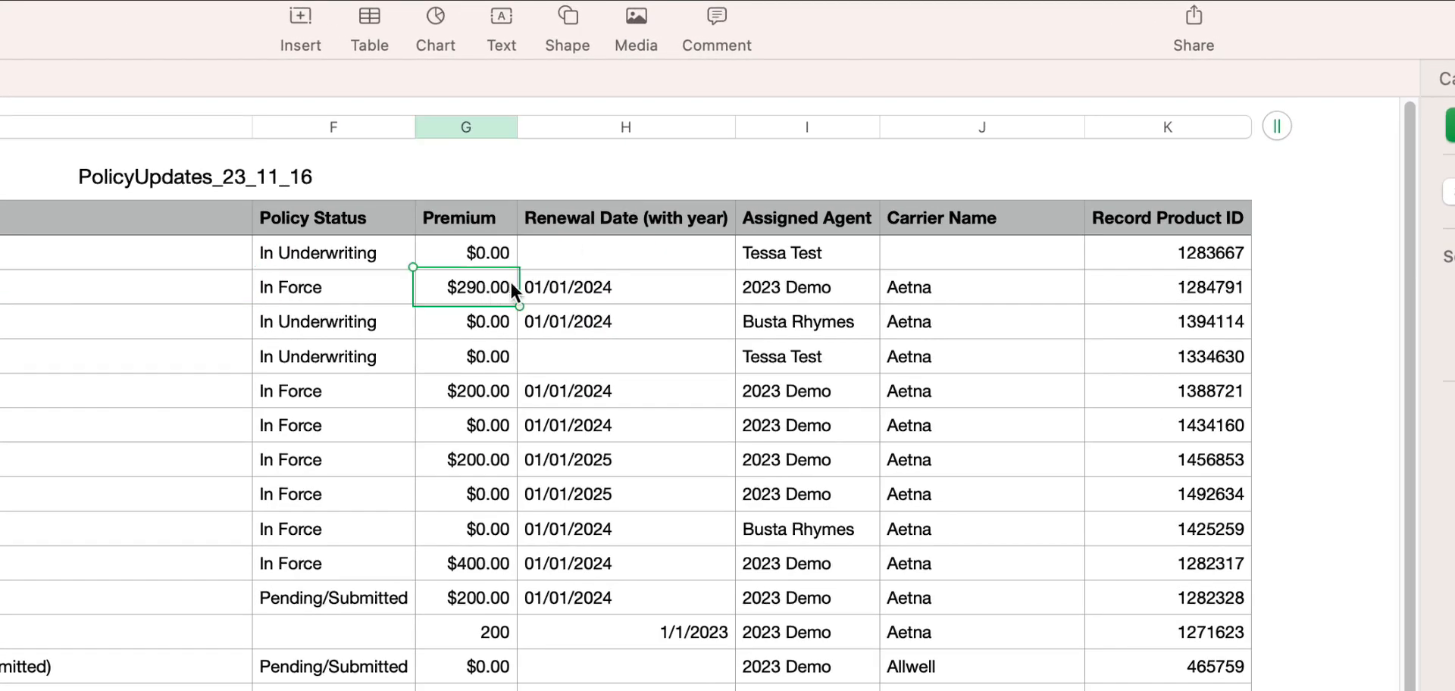
type("300")
left_click(484, 317)
left_click(481, 361, "shift")
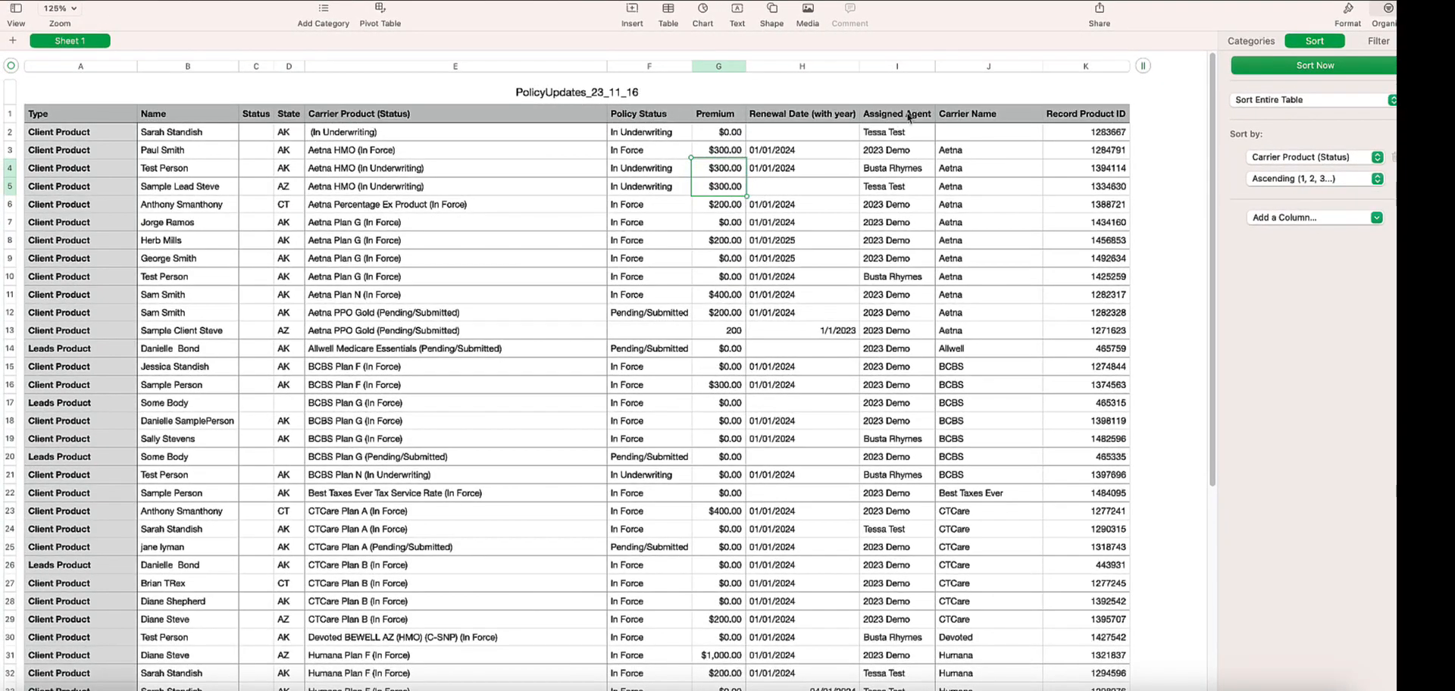
- Enter Active in the first Status cell and fill it down the Status column to the last policy row
left_click(258, 134)
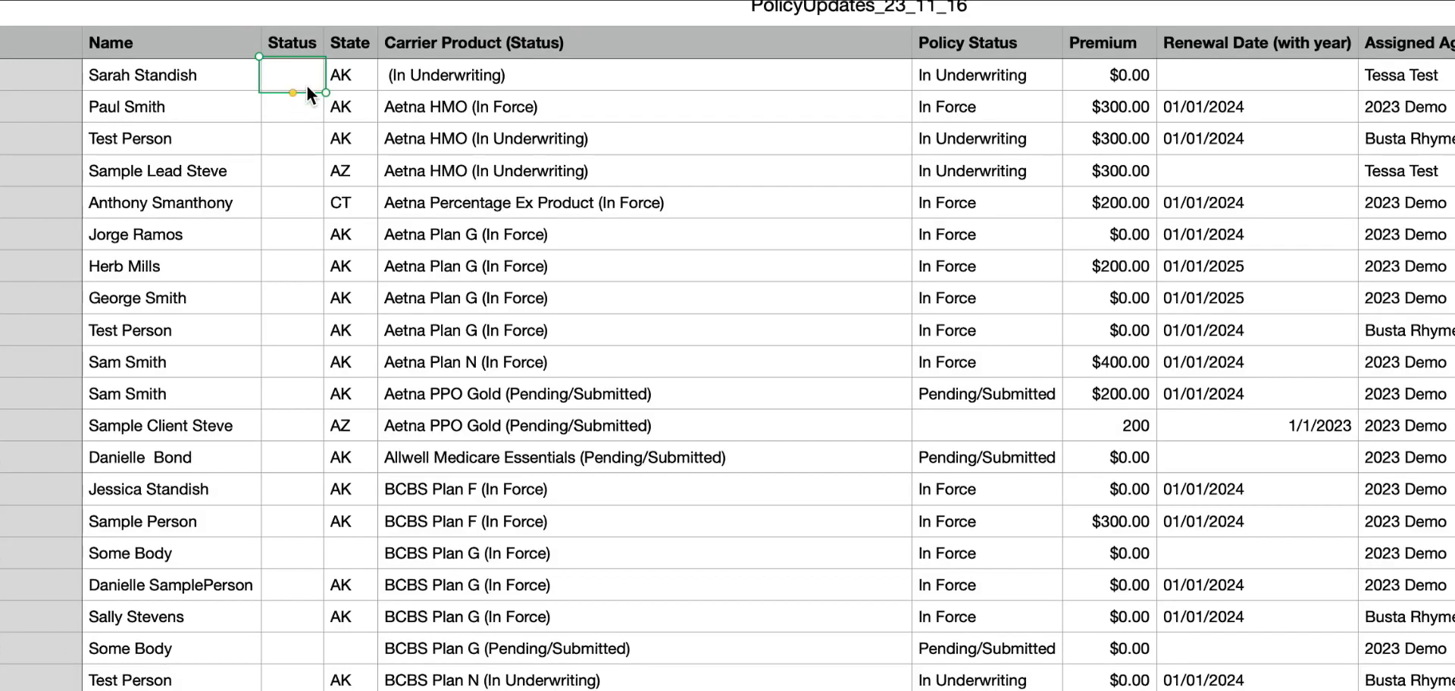
type("Active")
left_click_drag(292, 92, 297, 688)
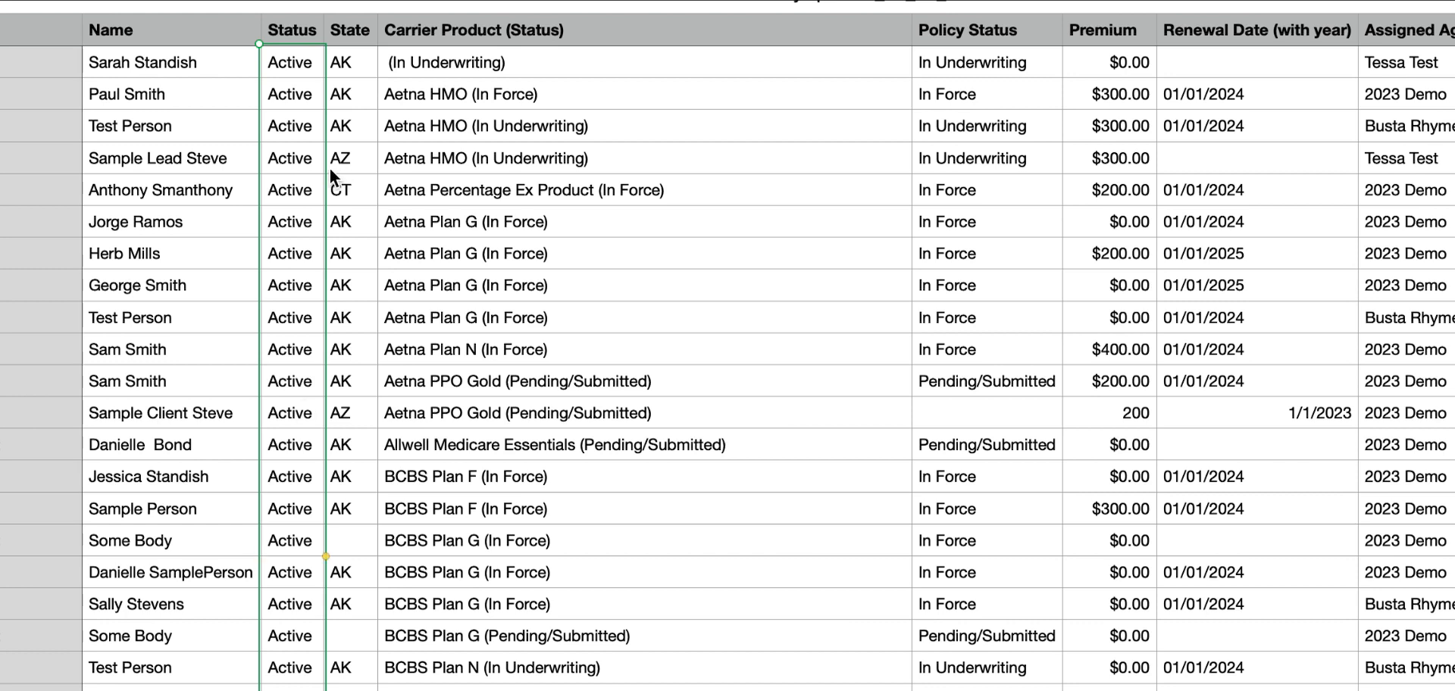
left_click(298, 67)
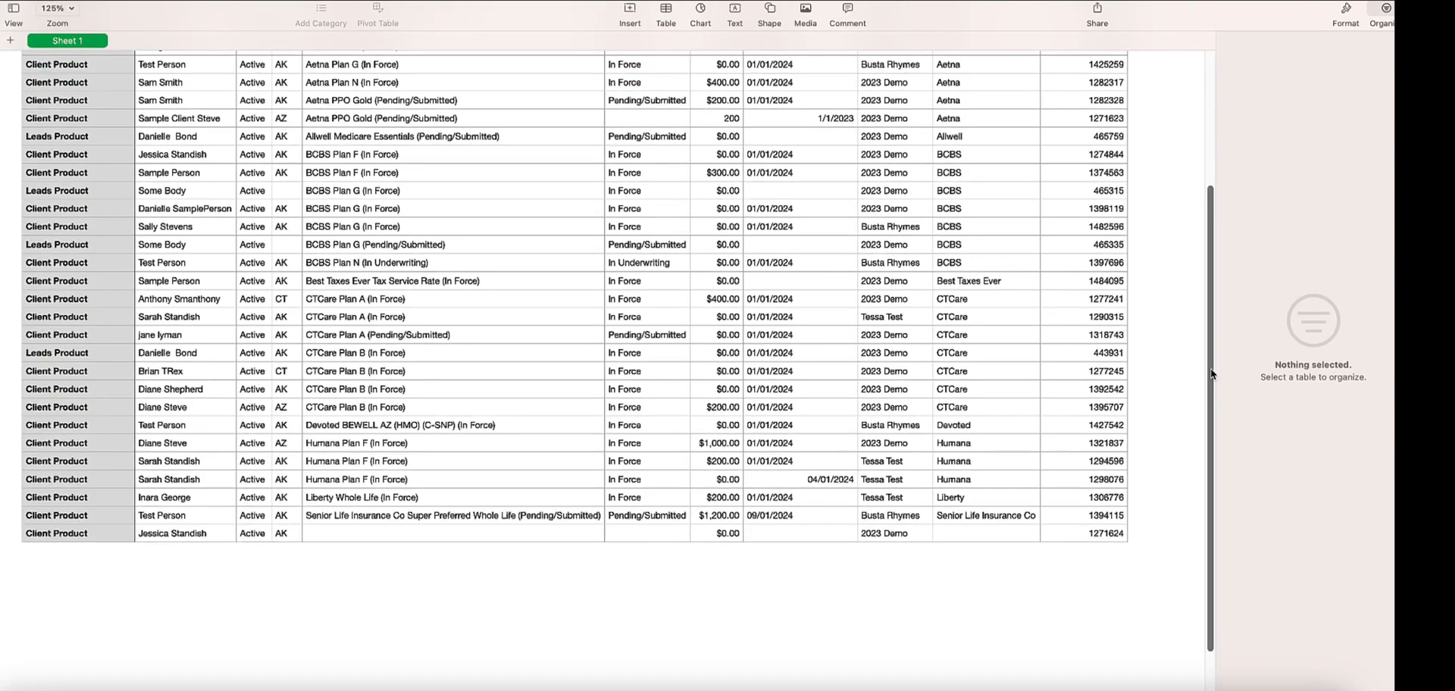
- Delete the Type and Name columns from the policy updates table
left_click_drag(1212, 372, 1229, 226)
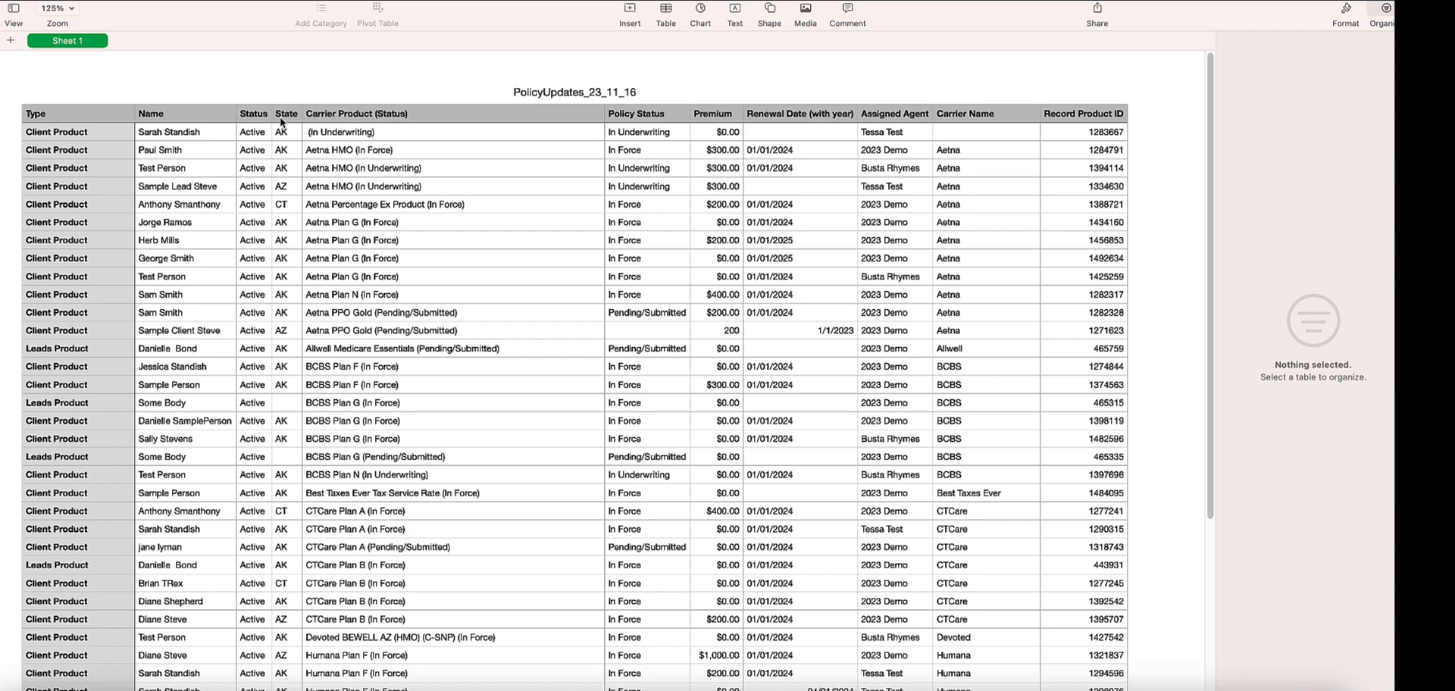
left_click(98, 114)
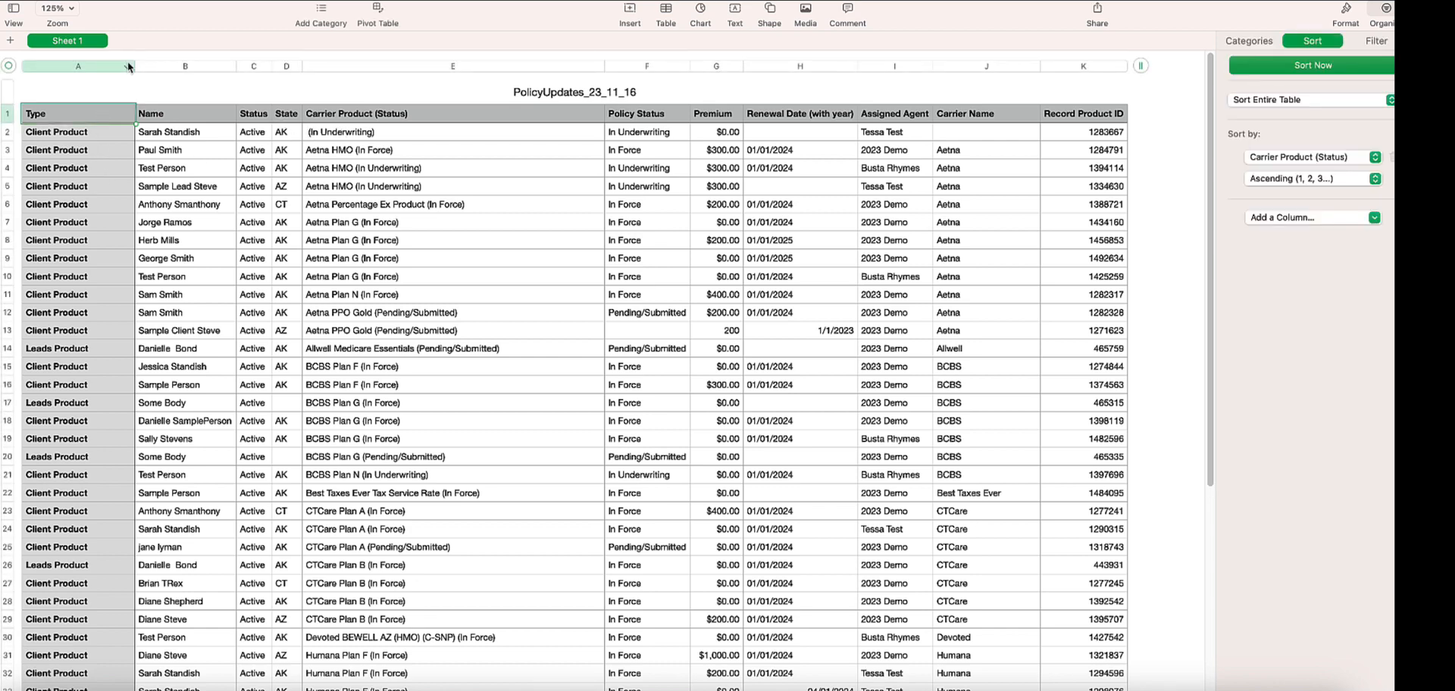
left_click(128, 66)
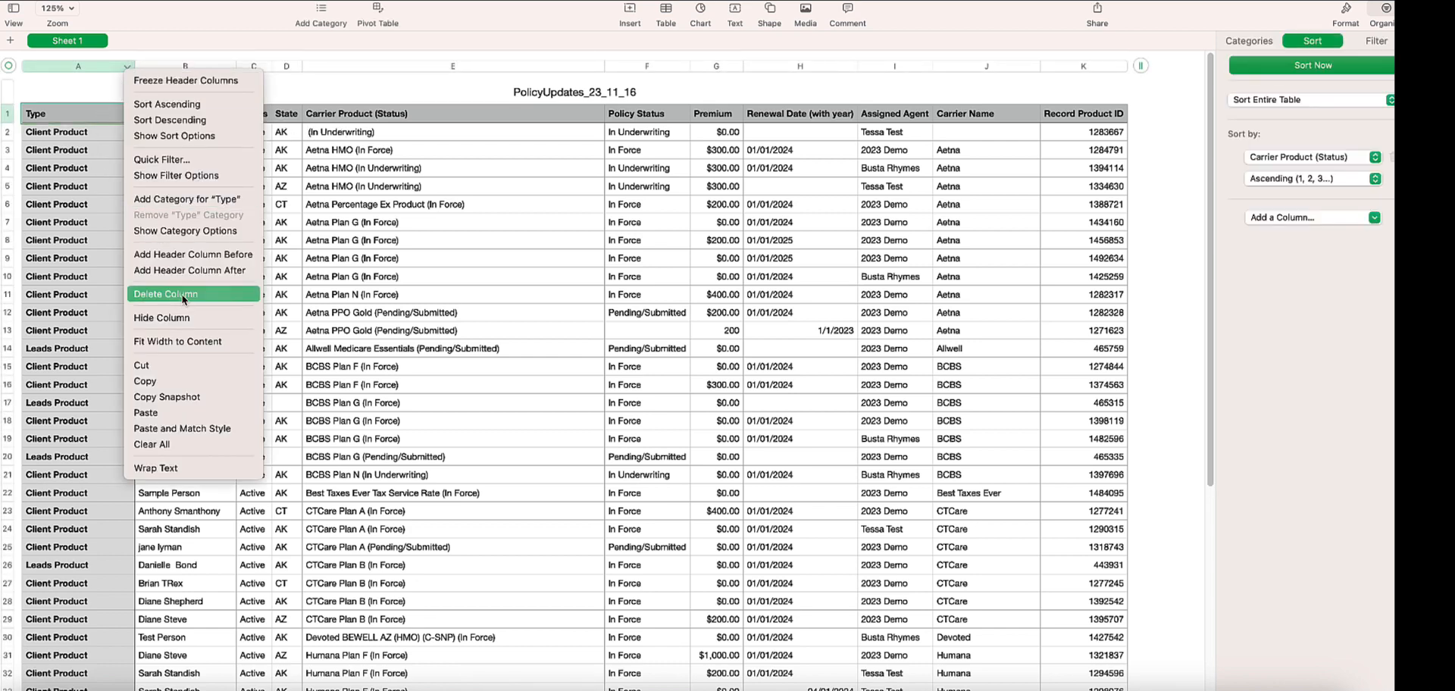
left_click(159, 294)
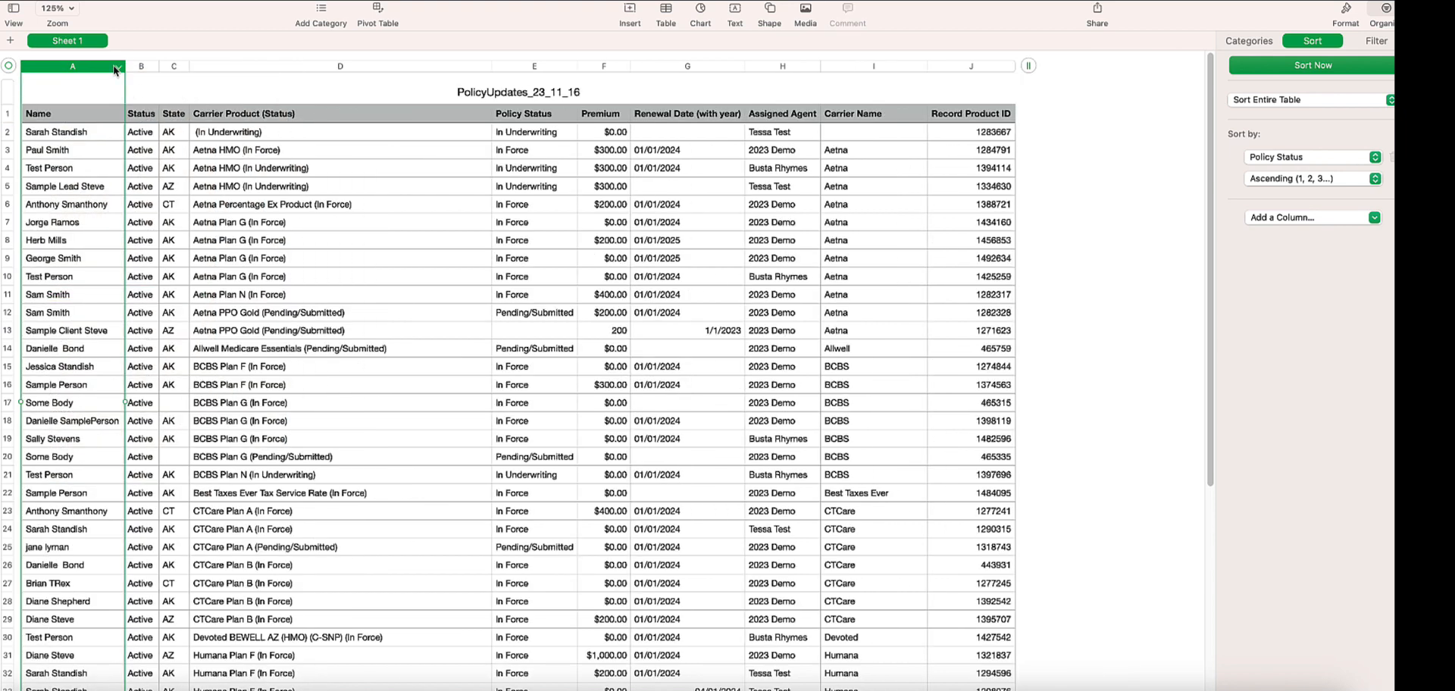
left_click(119, 70)
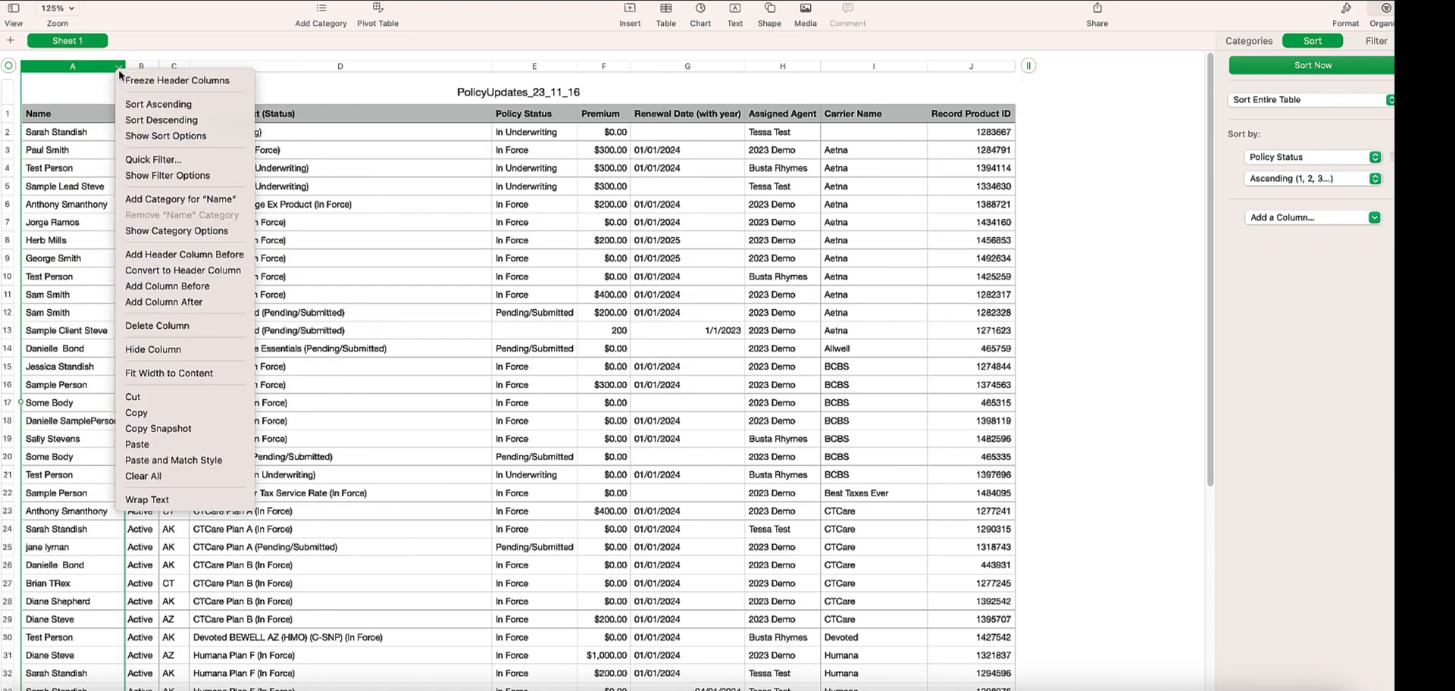
left_click(133, 330)
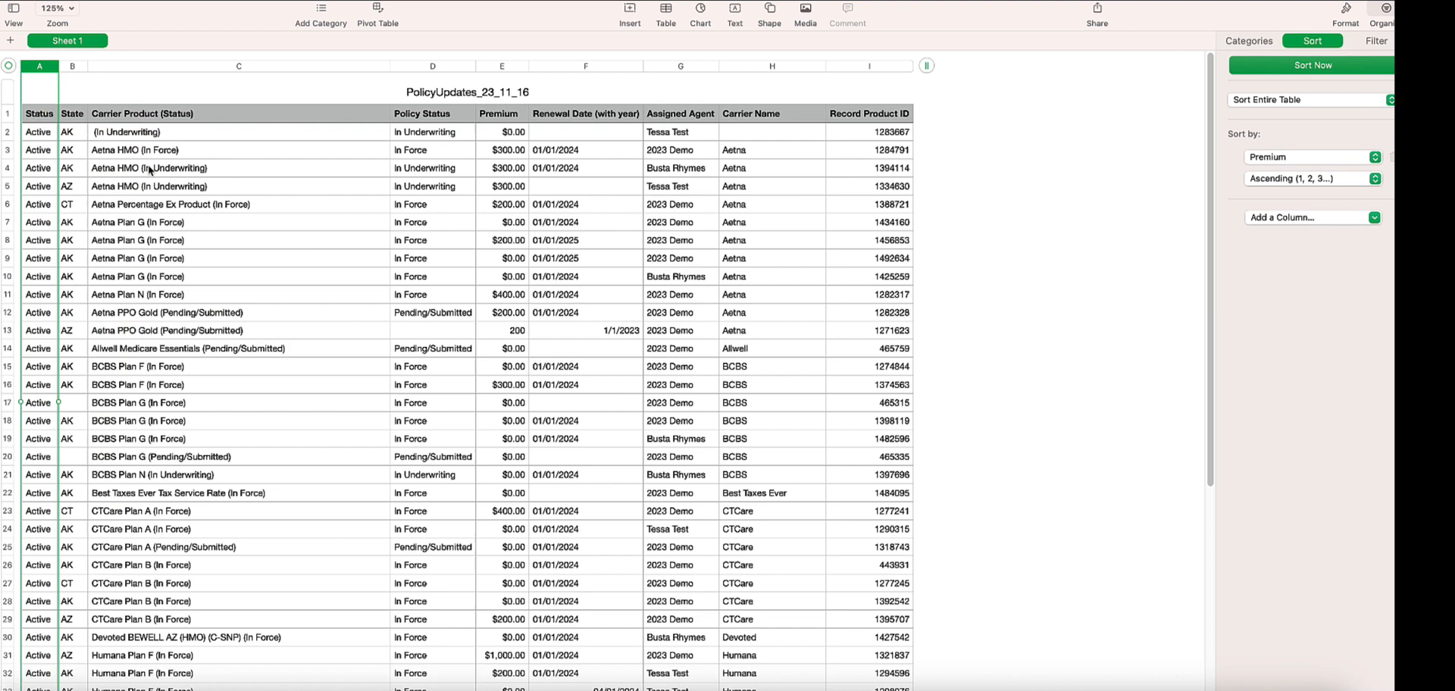
- Delete the State and Carrier Product (Status) columns from the table
left_click(71, 65)
left_click(82, 66)
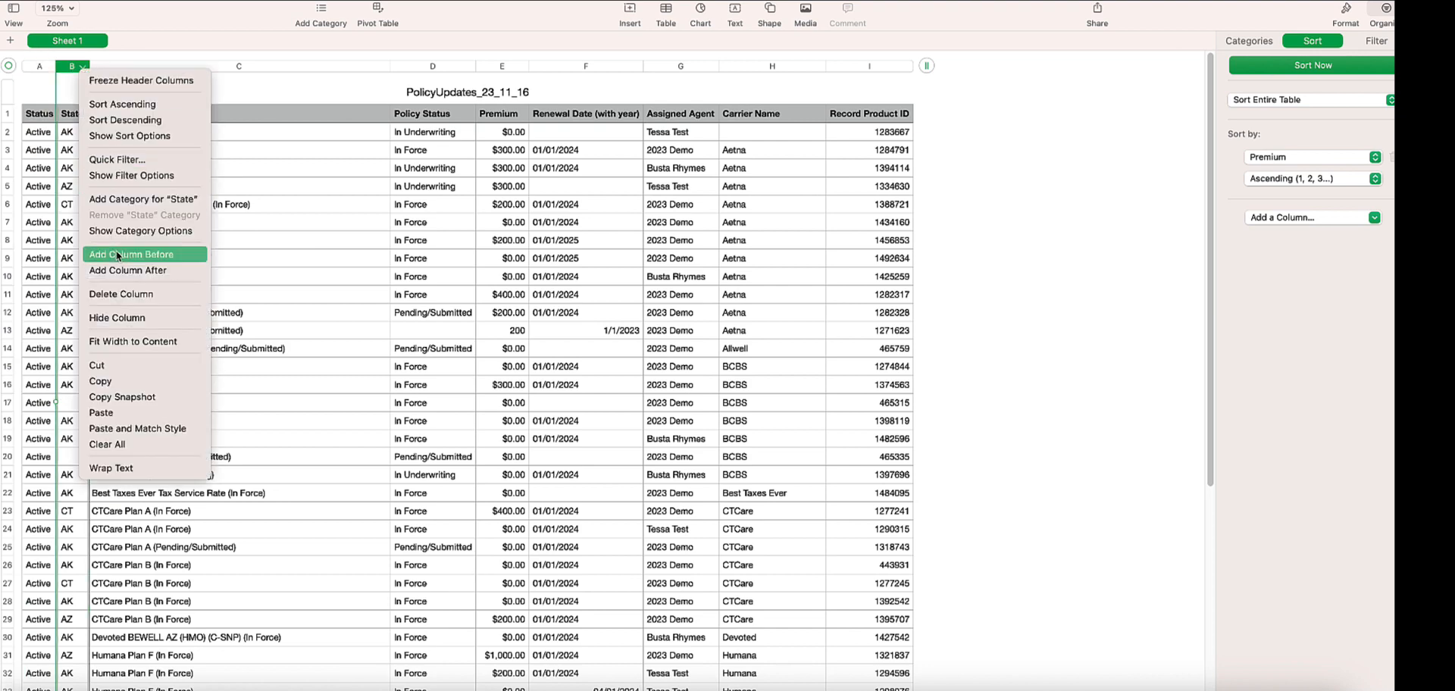
left_click(121, 293)
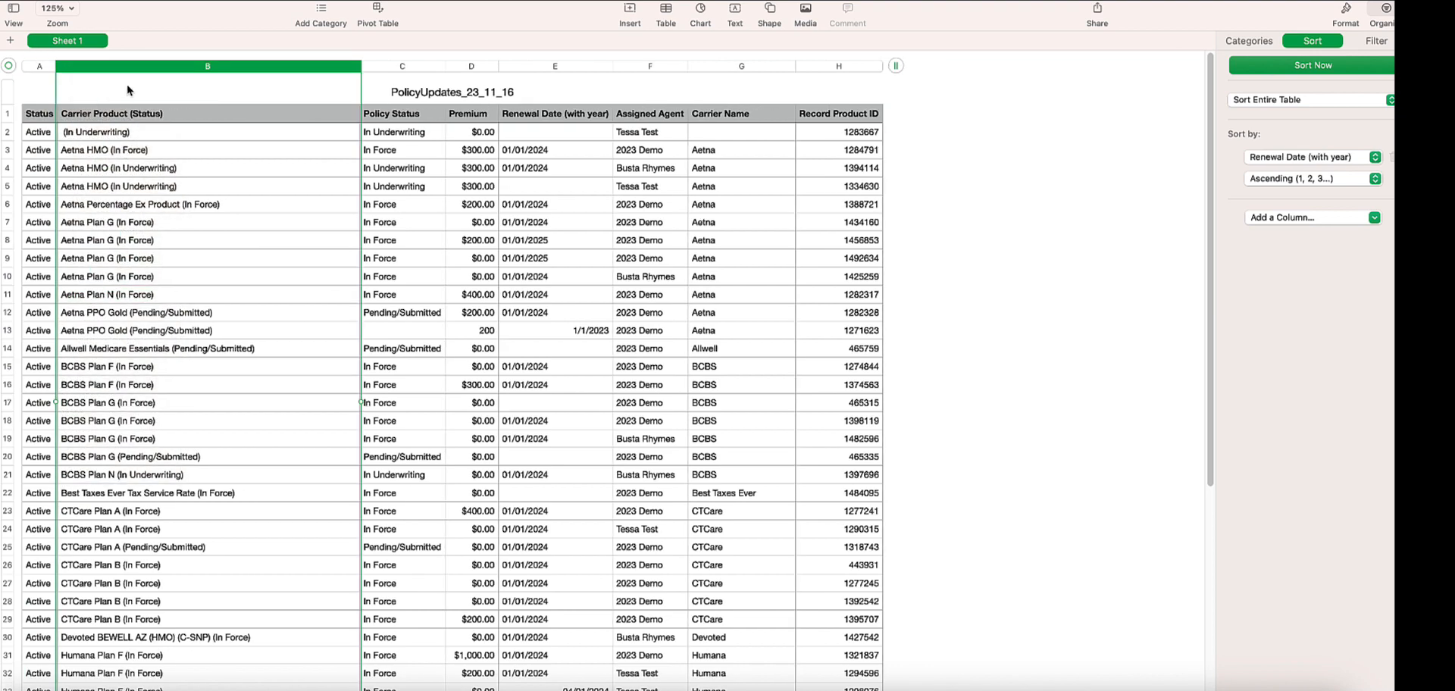
left_click(354, 67)
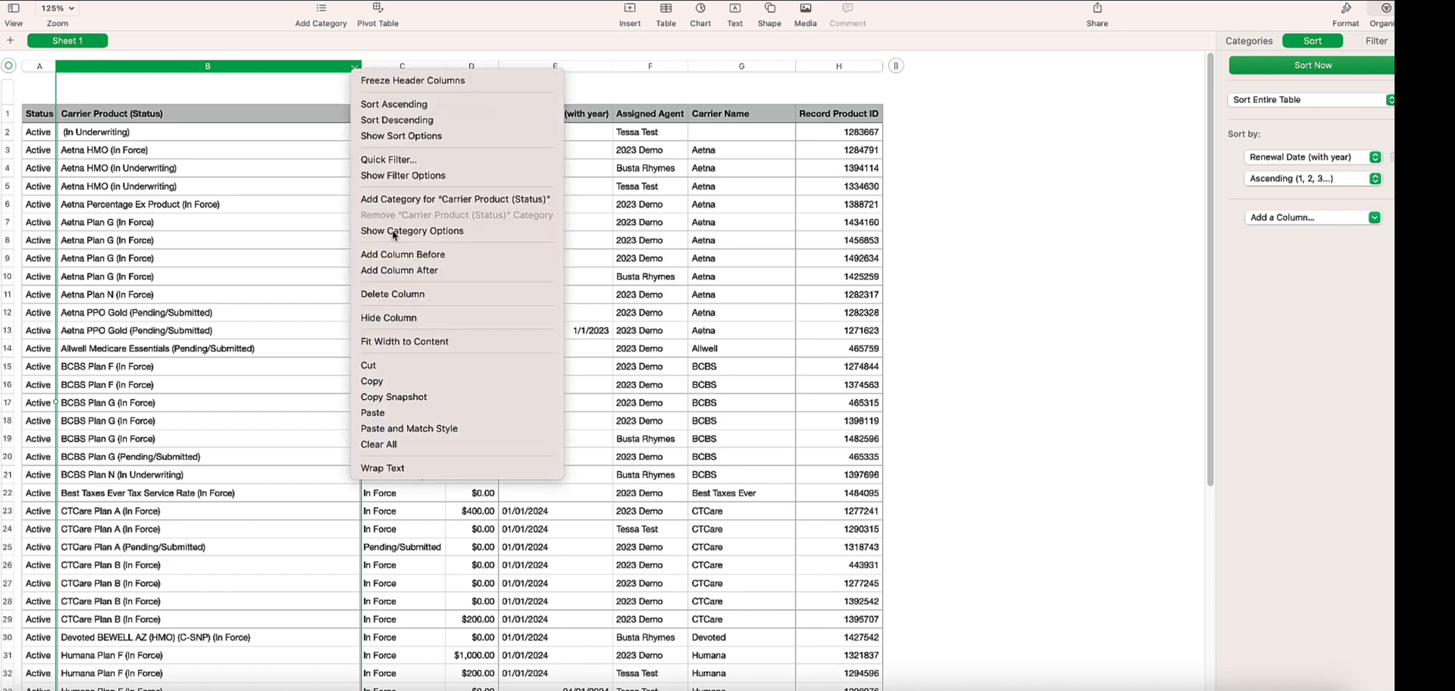
left_click(394, 294)
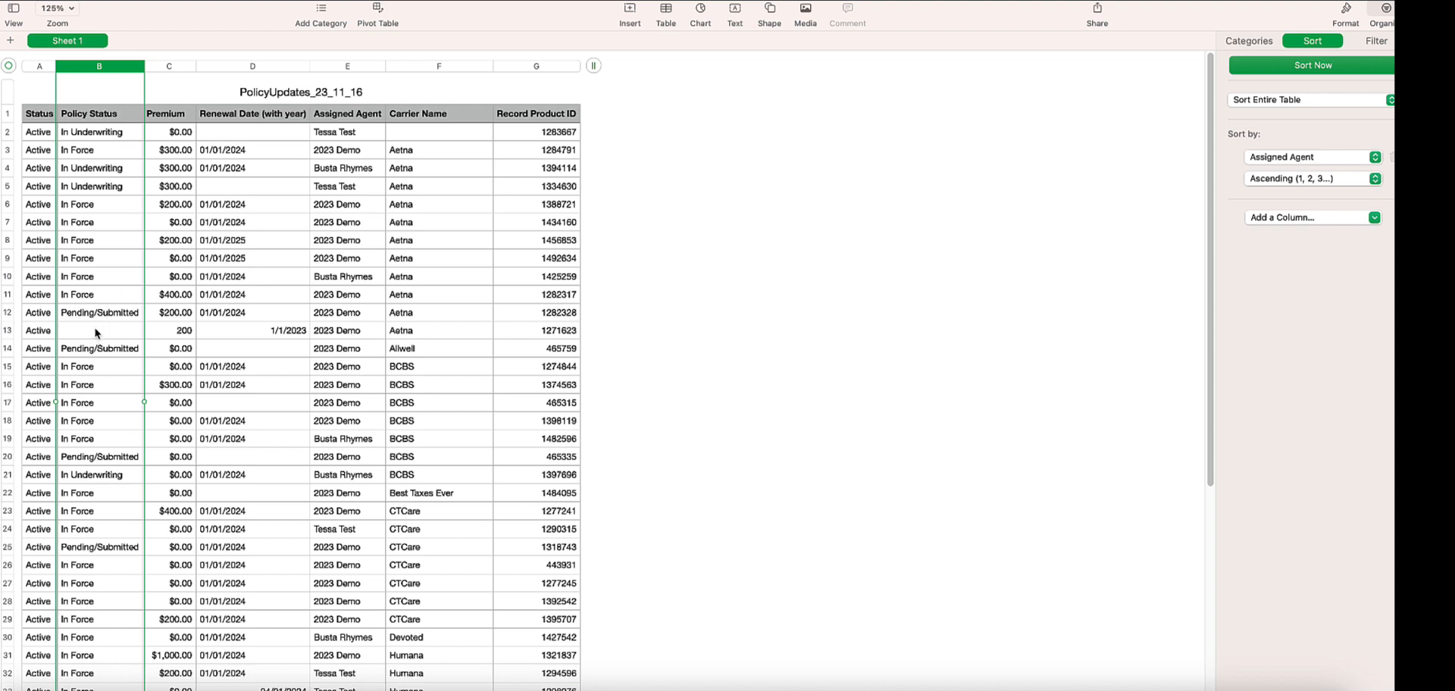
- Set the Policy Status of all policies in rows 12 to 25 to In Force
left_click(93, 294)
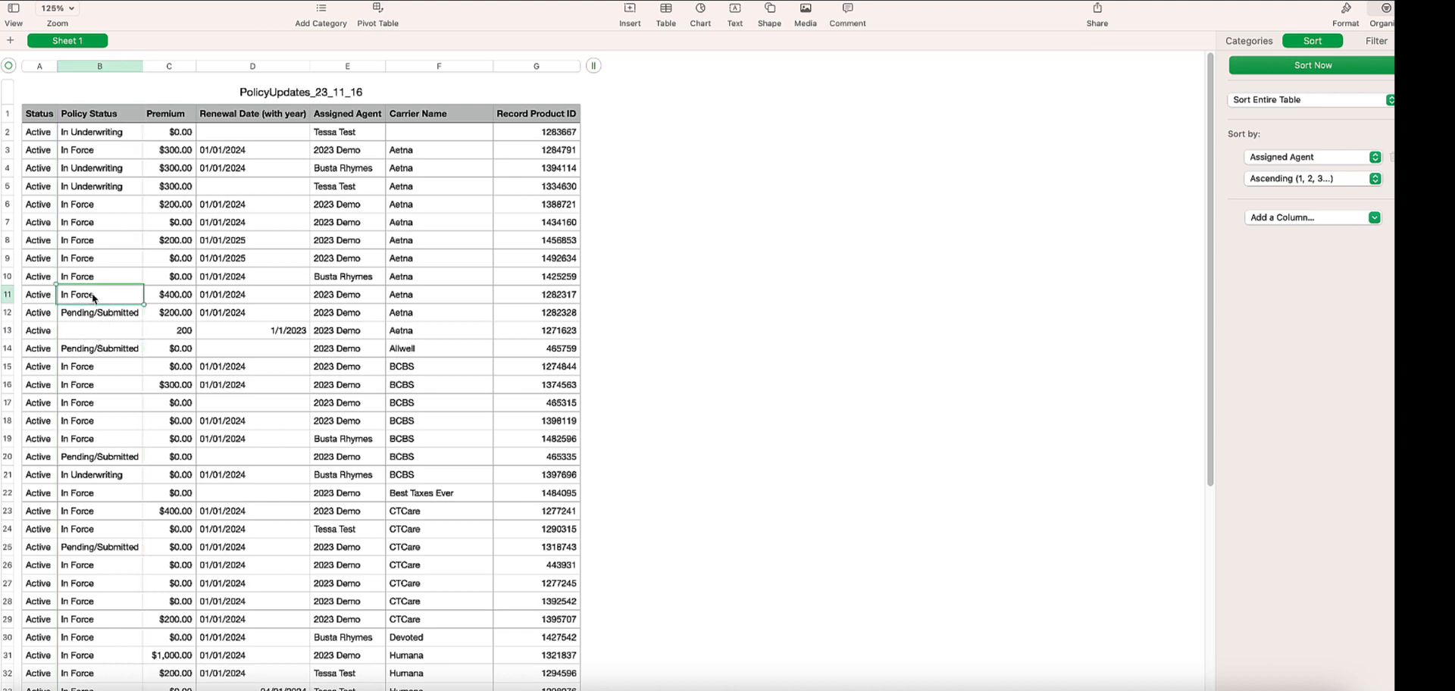
left_click(107, 315)
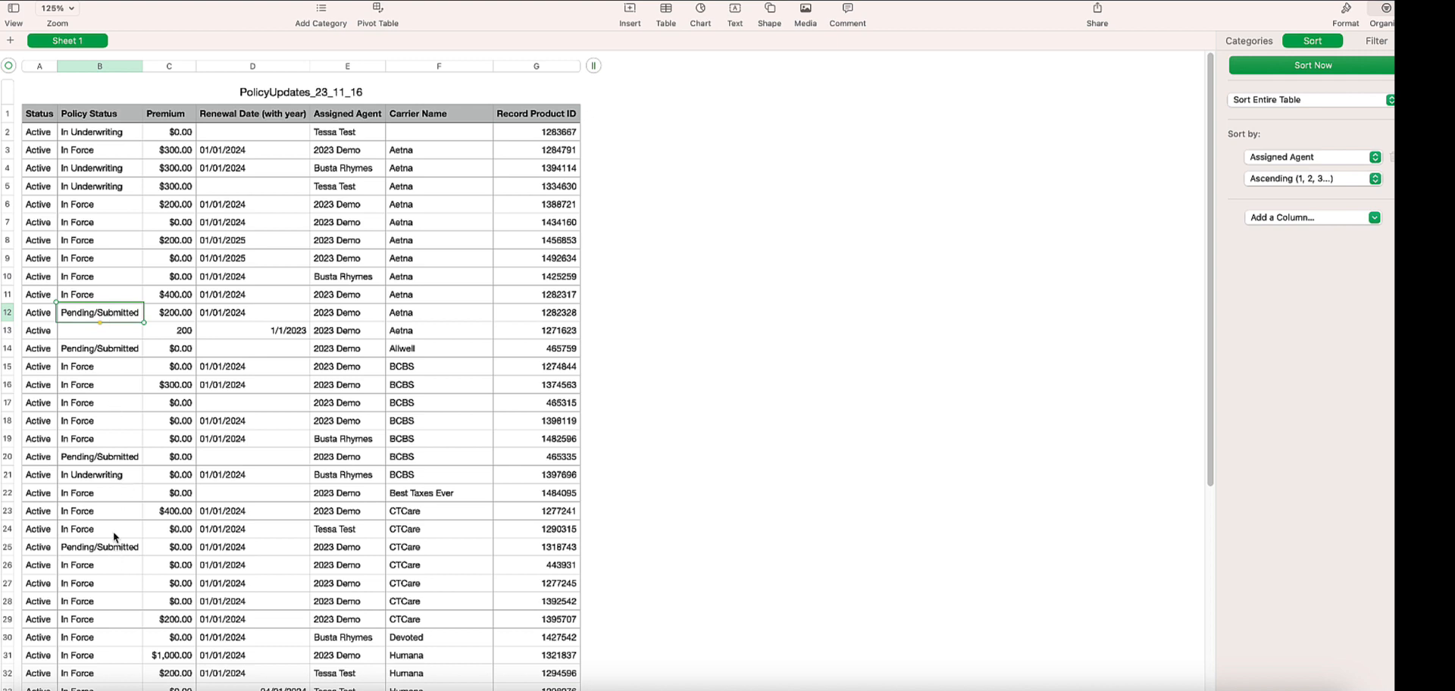
left_click(114, 552, "shift")
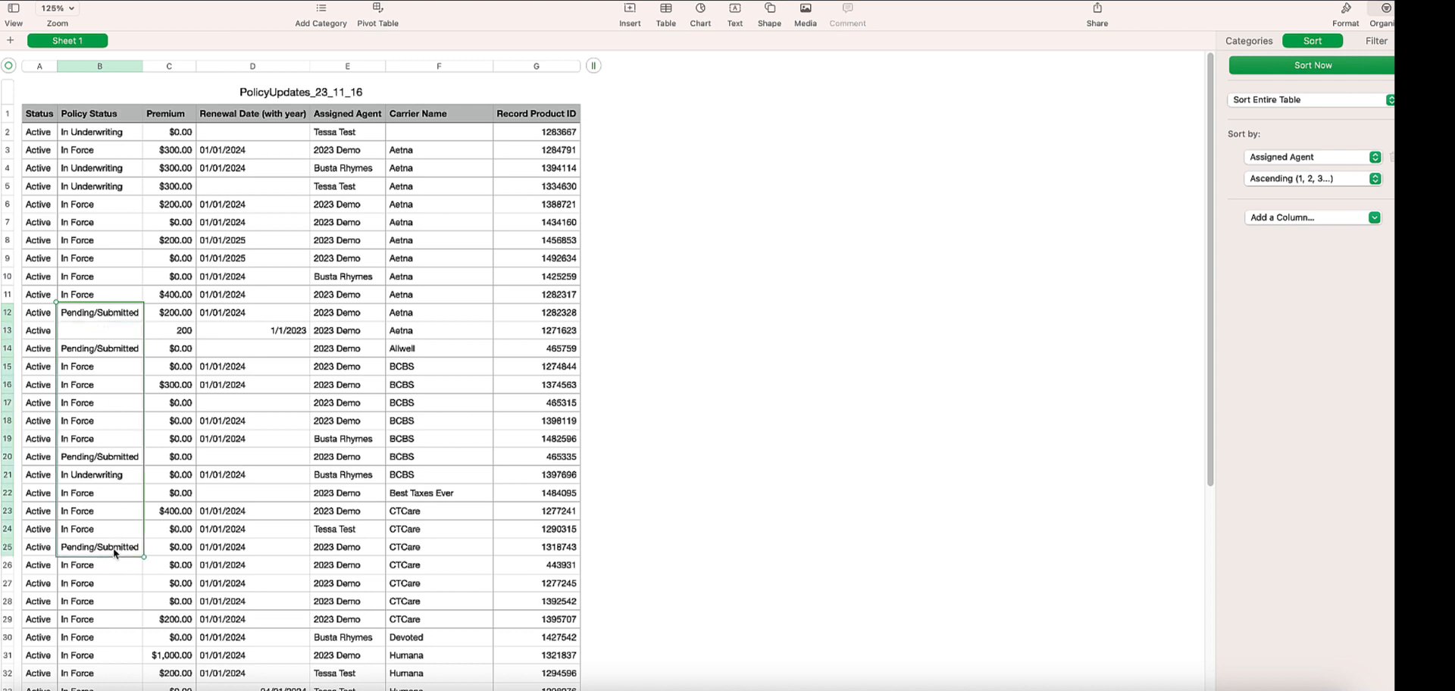
type("In Force")
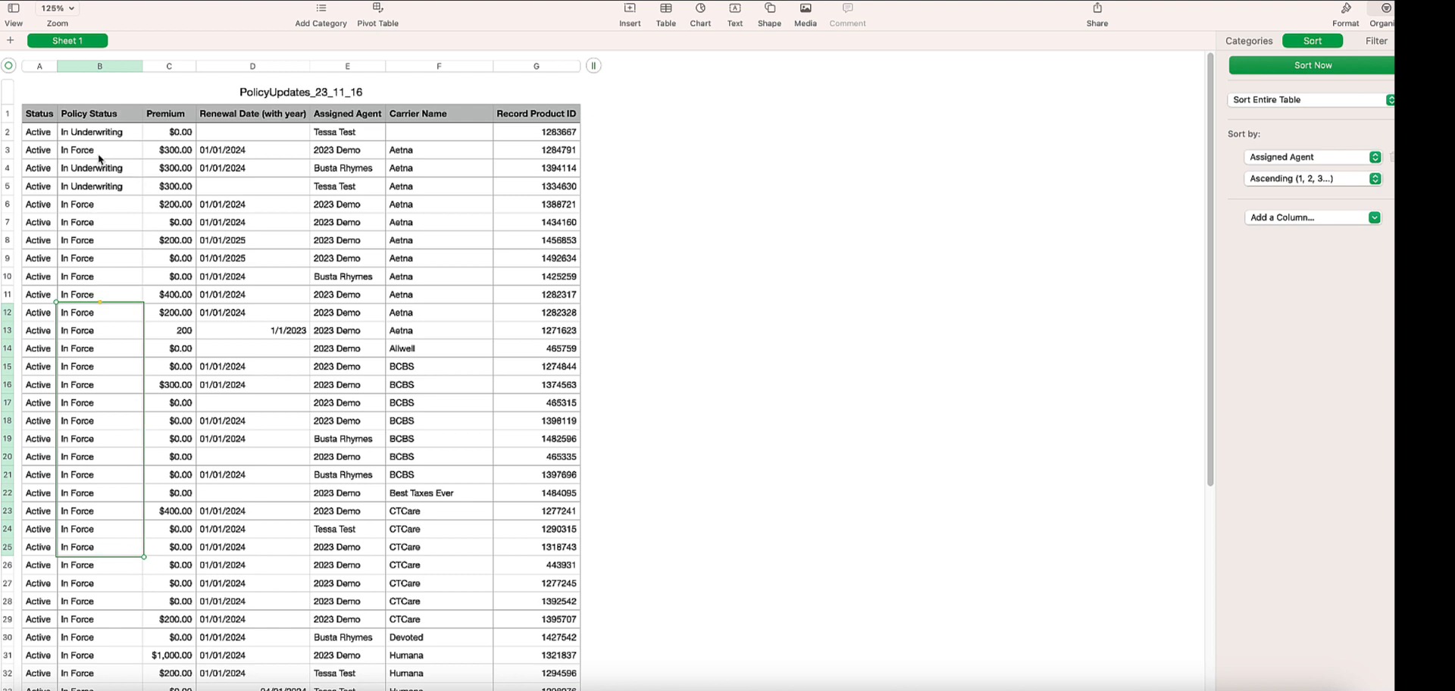
left_click(104, 133)
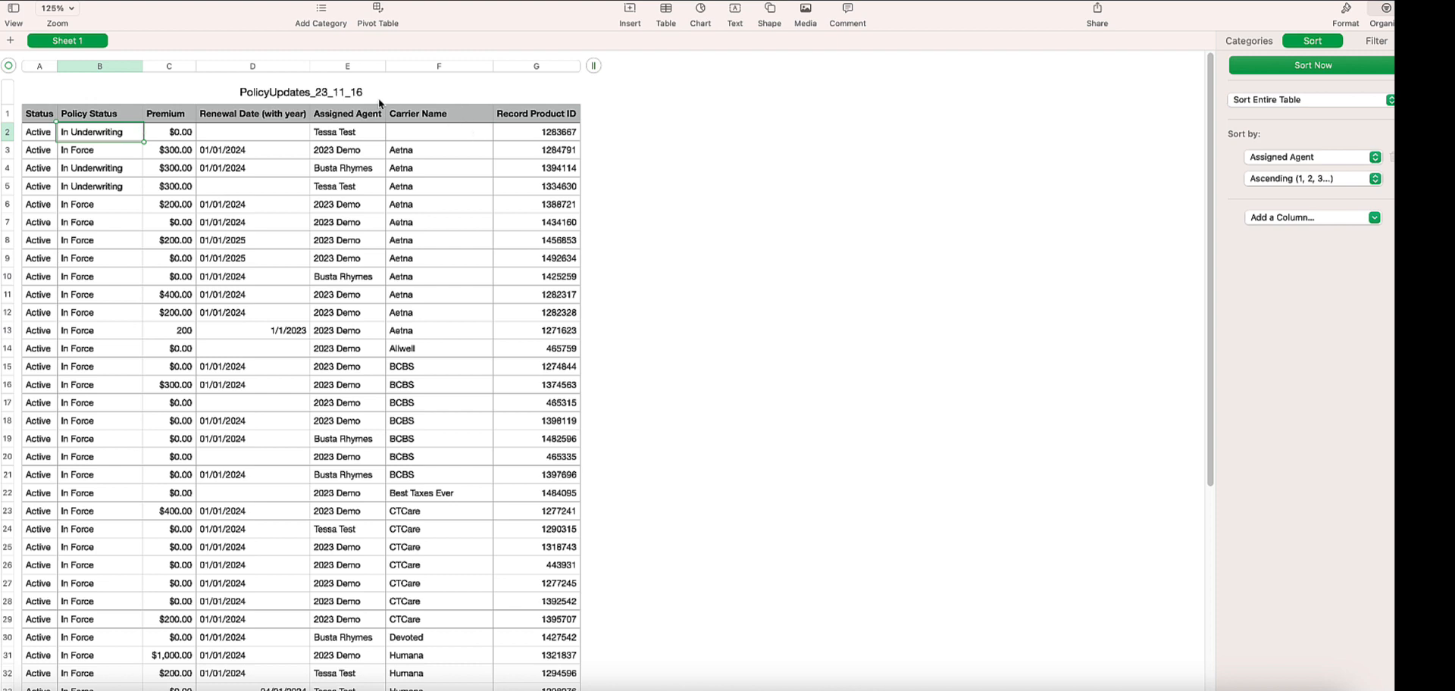
- Delete the Assigned Agent and Carrier Name columns together, keeping the Record Product ID column
left_click(357, 68)
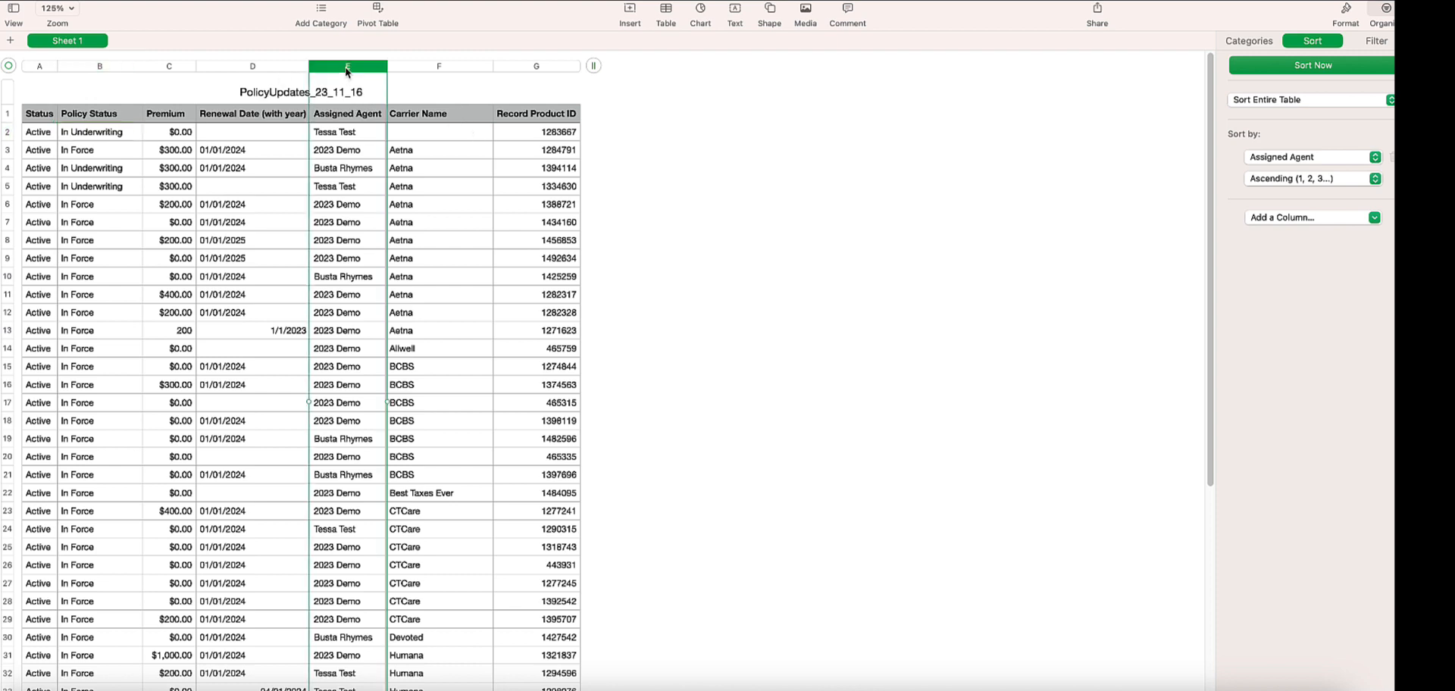
left_click(460, 67, "shift")
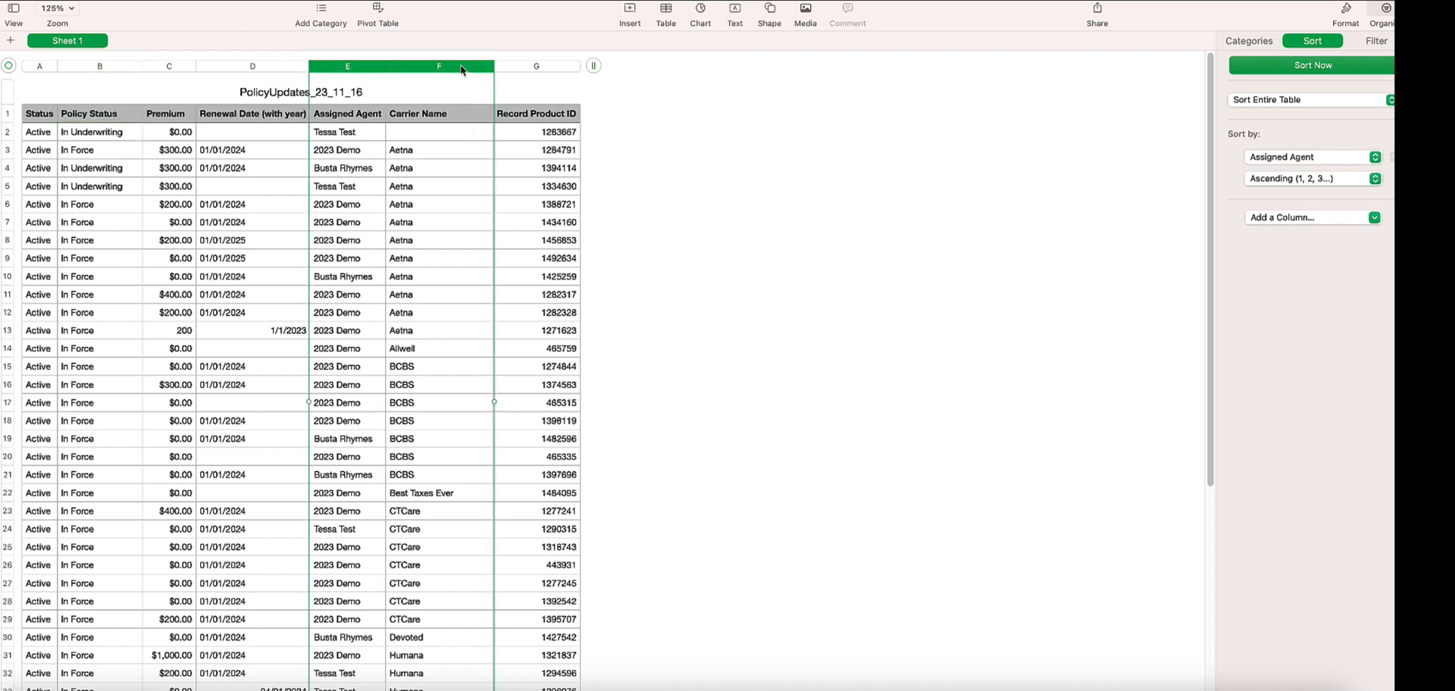
left_click(477, 68)
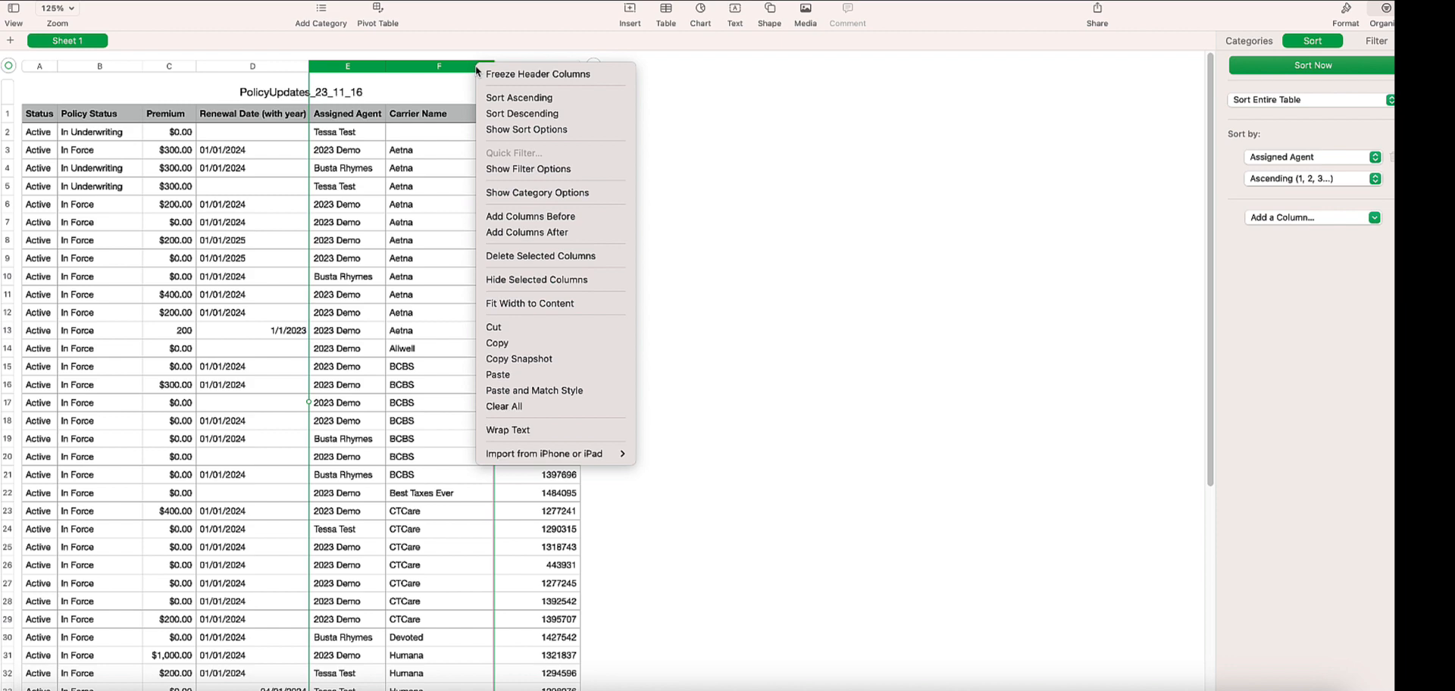
left_click(533, 253)
left_click(356, 114)
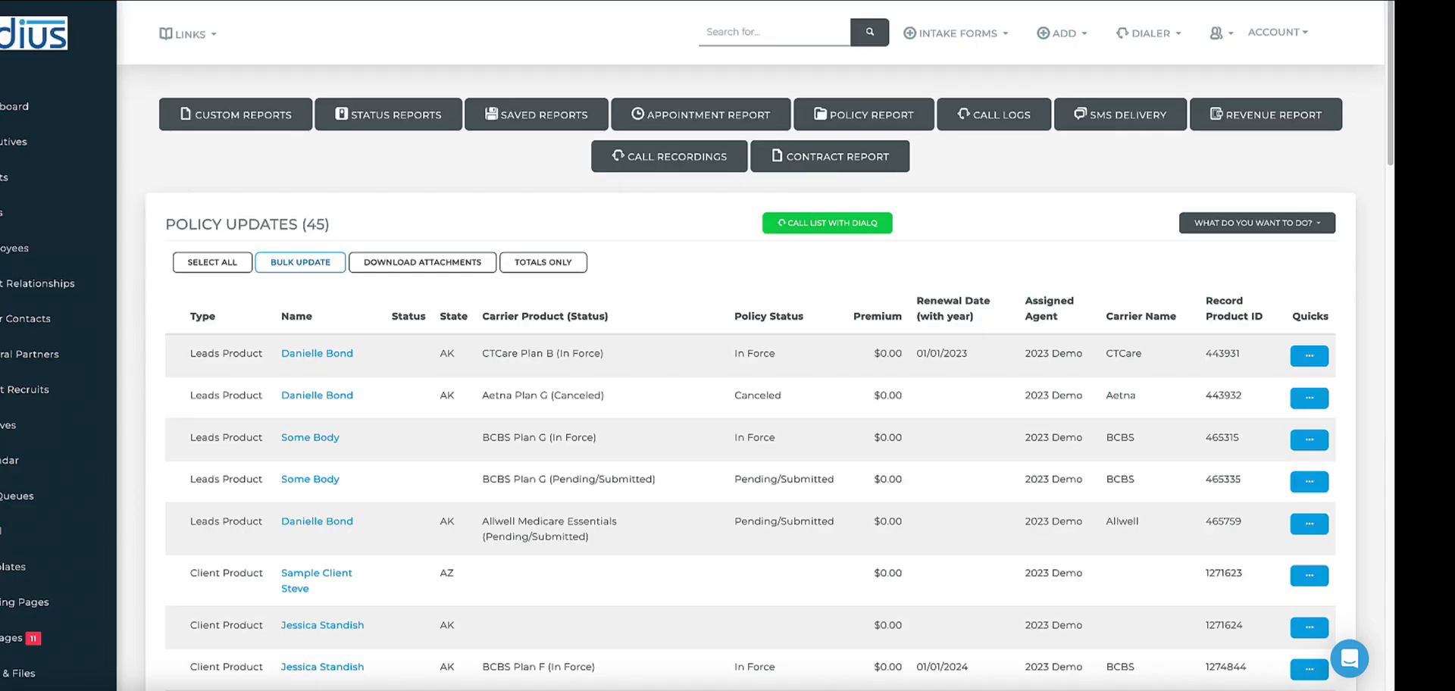
- In Radius, go from the client import to the page for updating existing client policies and review its valid field names
left_click(68, 176)
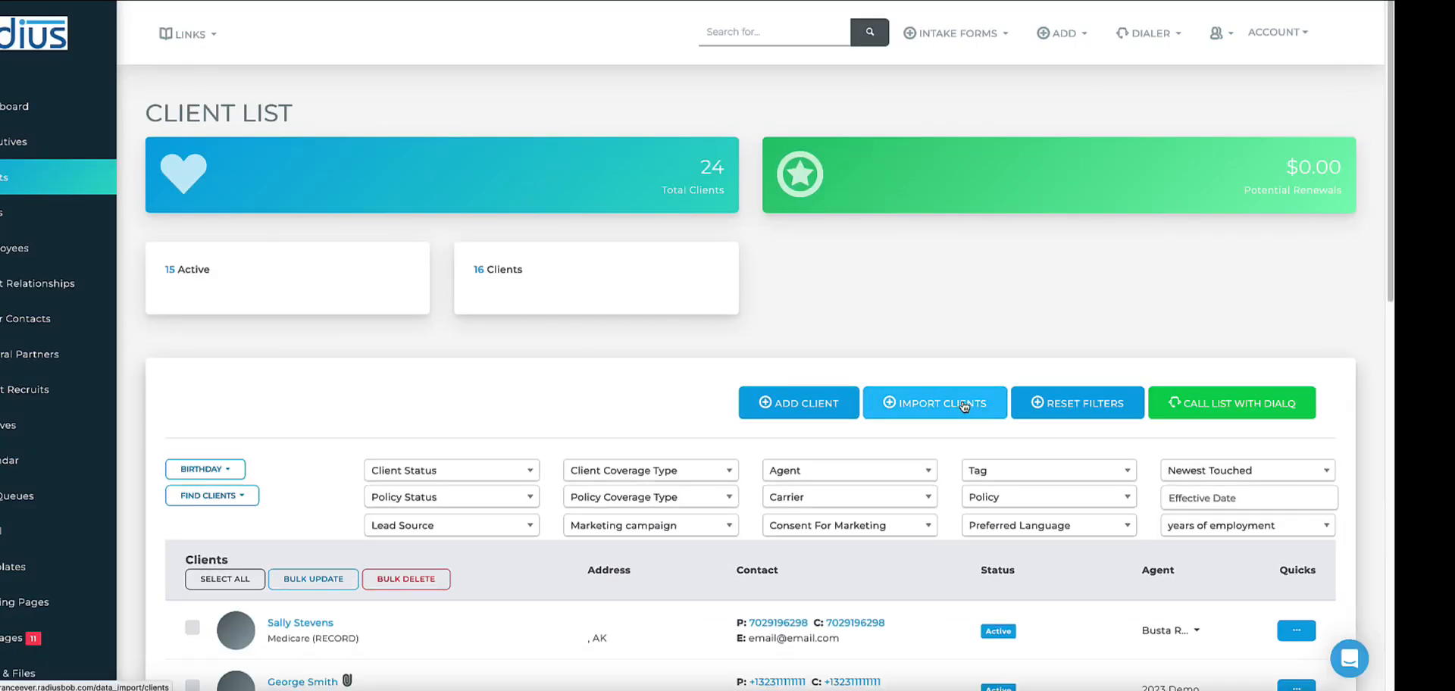
left_click(963, 406)
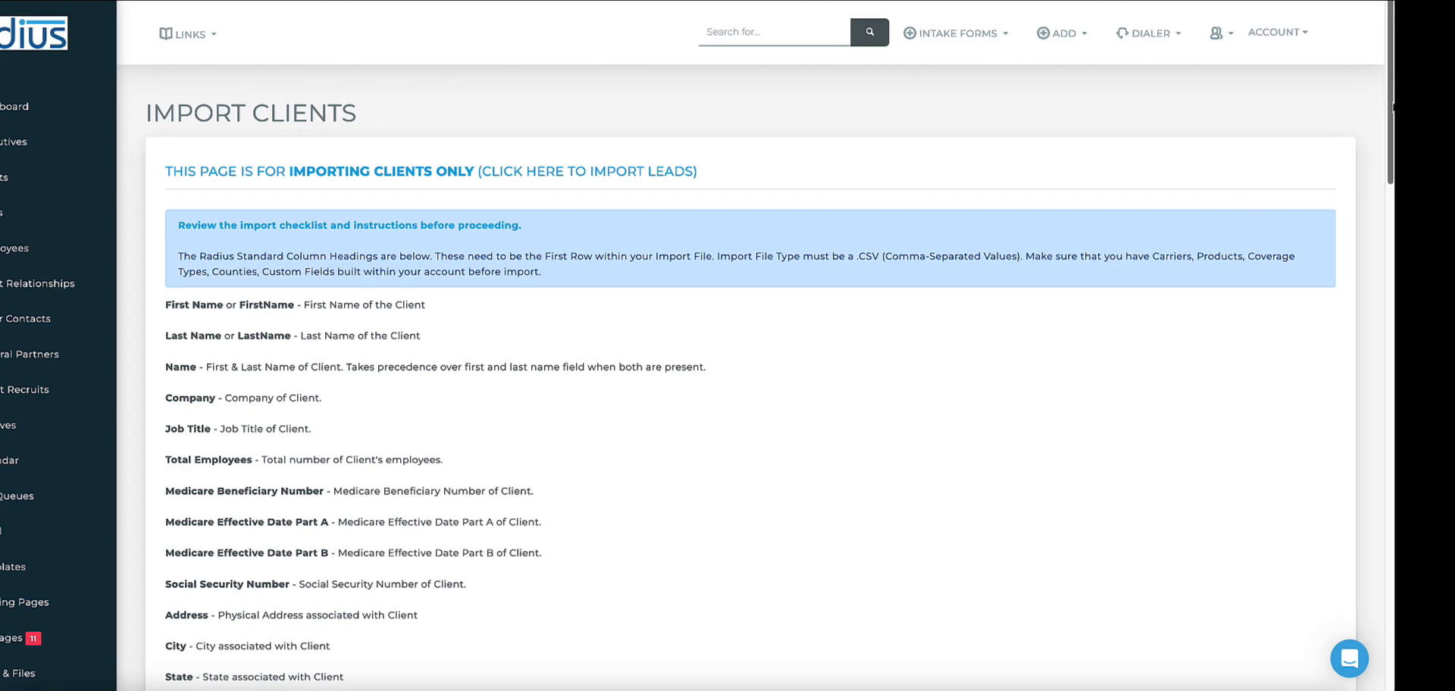
scroll(1391, 132, "down", 1)
scroll(1391, 133, "down", 15)
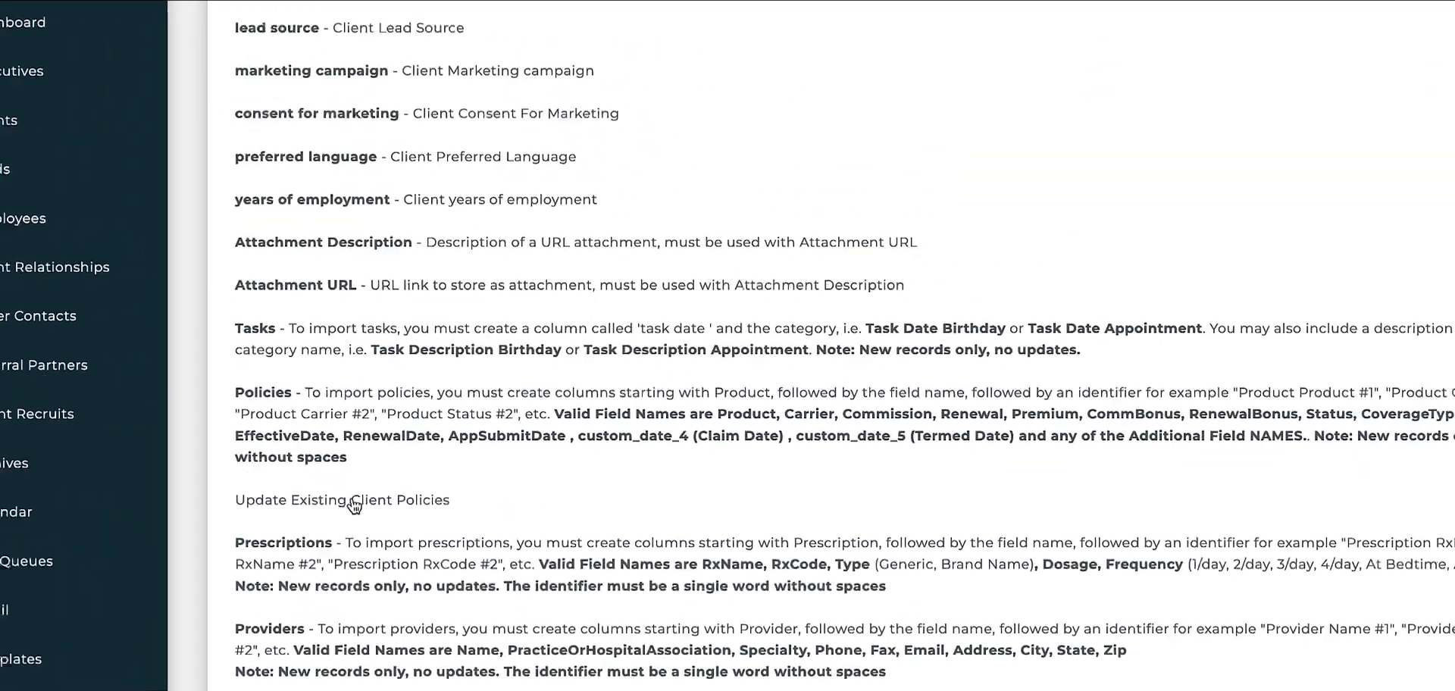
left_click(307, 287)
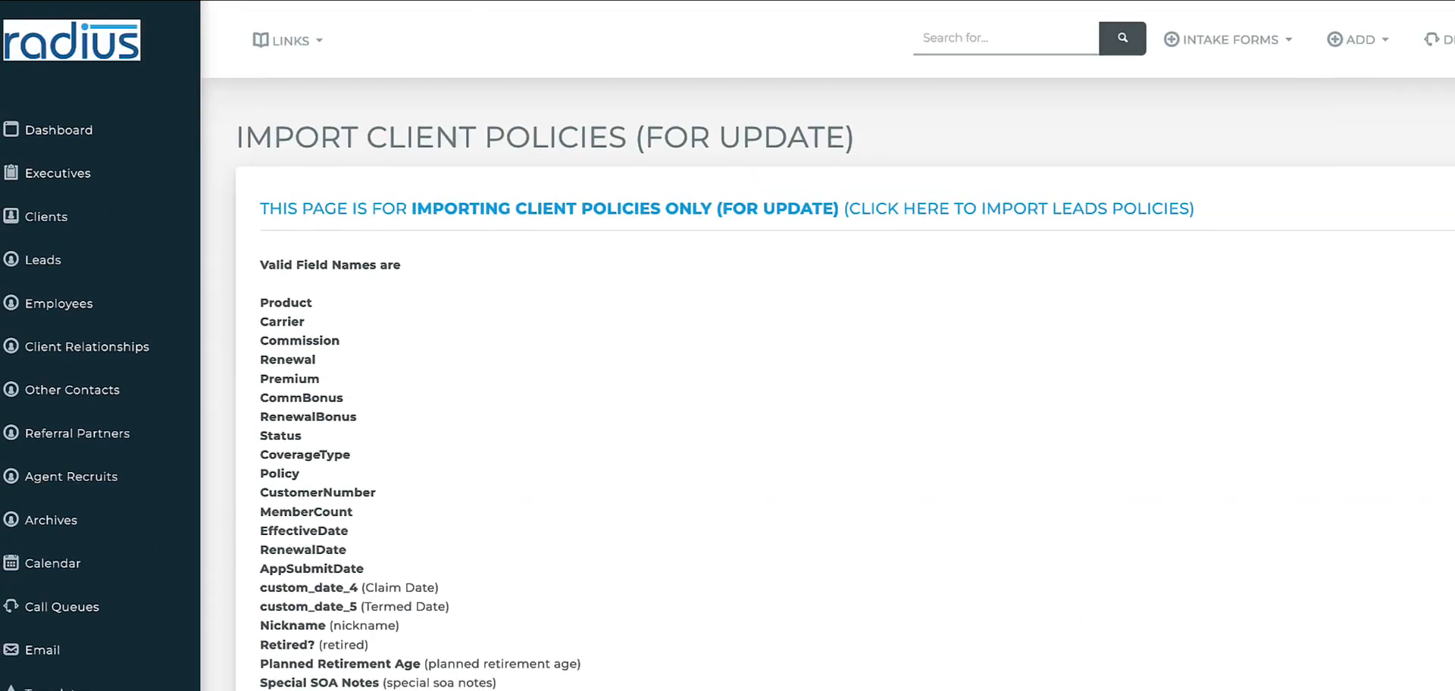
scroll(827, 349, "down", 3)
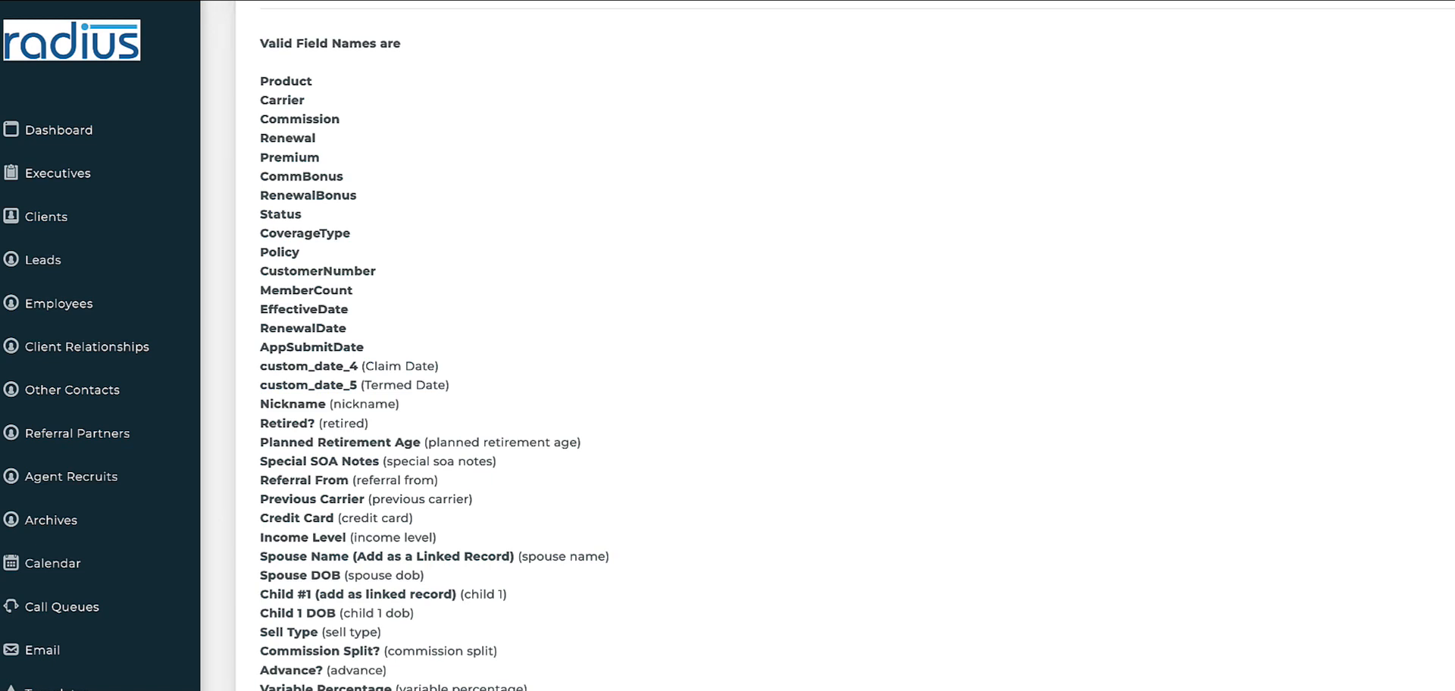
- Switch to Numbers and export the spreadsheet as a CSV file named Radius PolicyUpdates_23_11_16 to the Desktop
key("super+Tab")
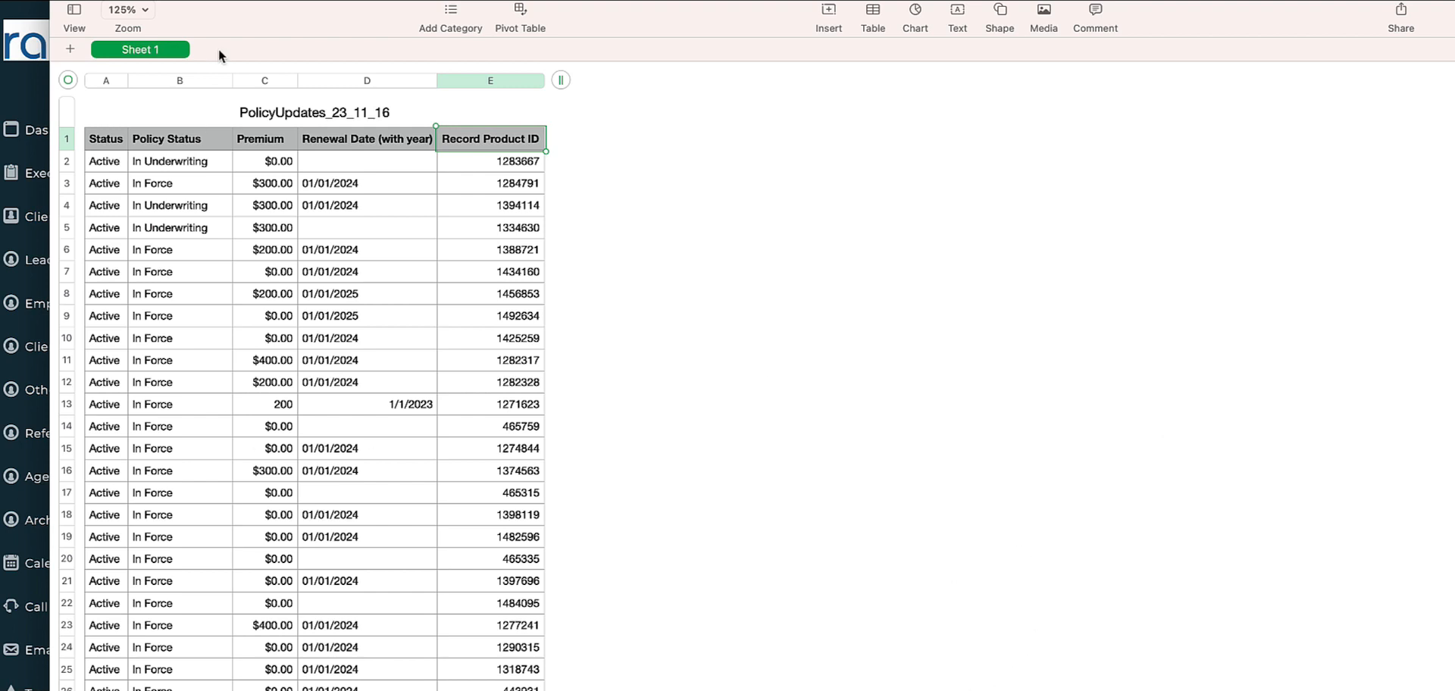
left_click(100, 1)
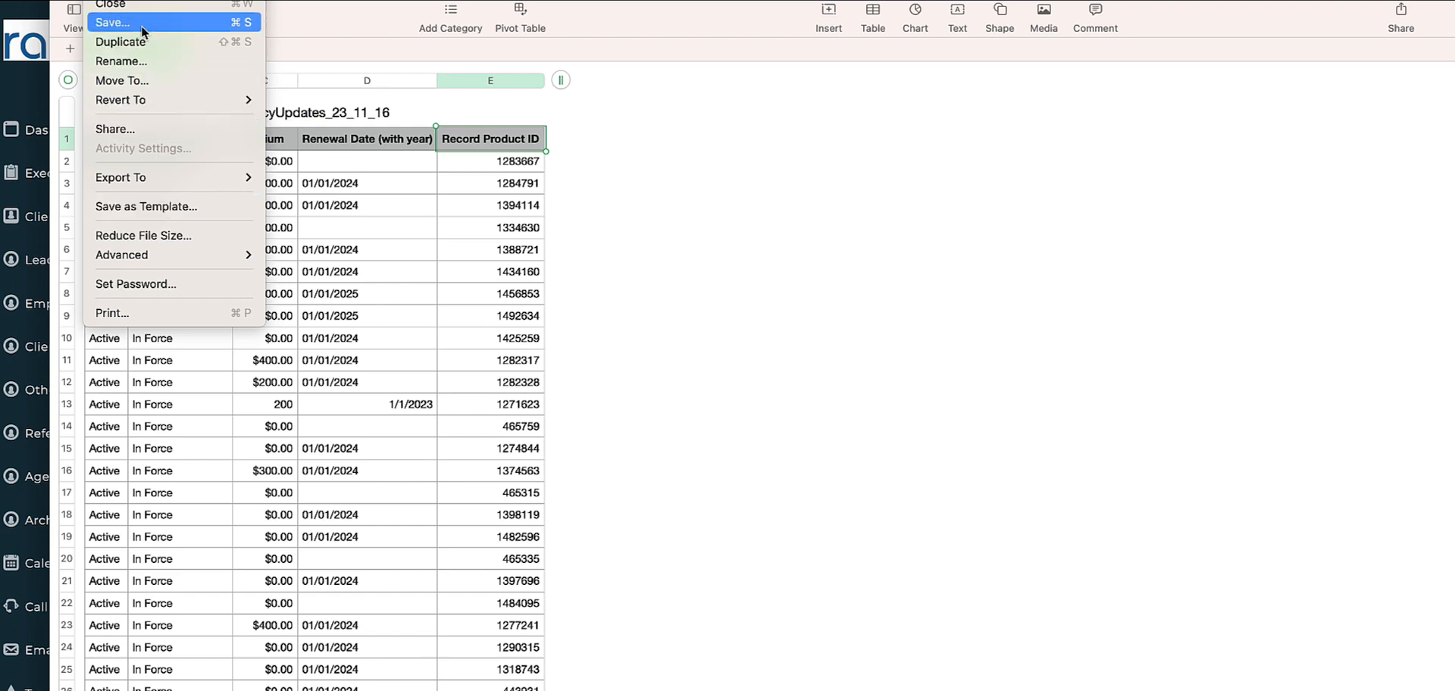
mouse_move(191, 175)
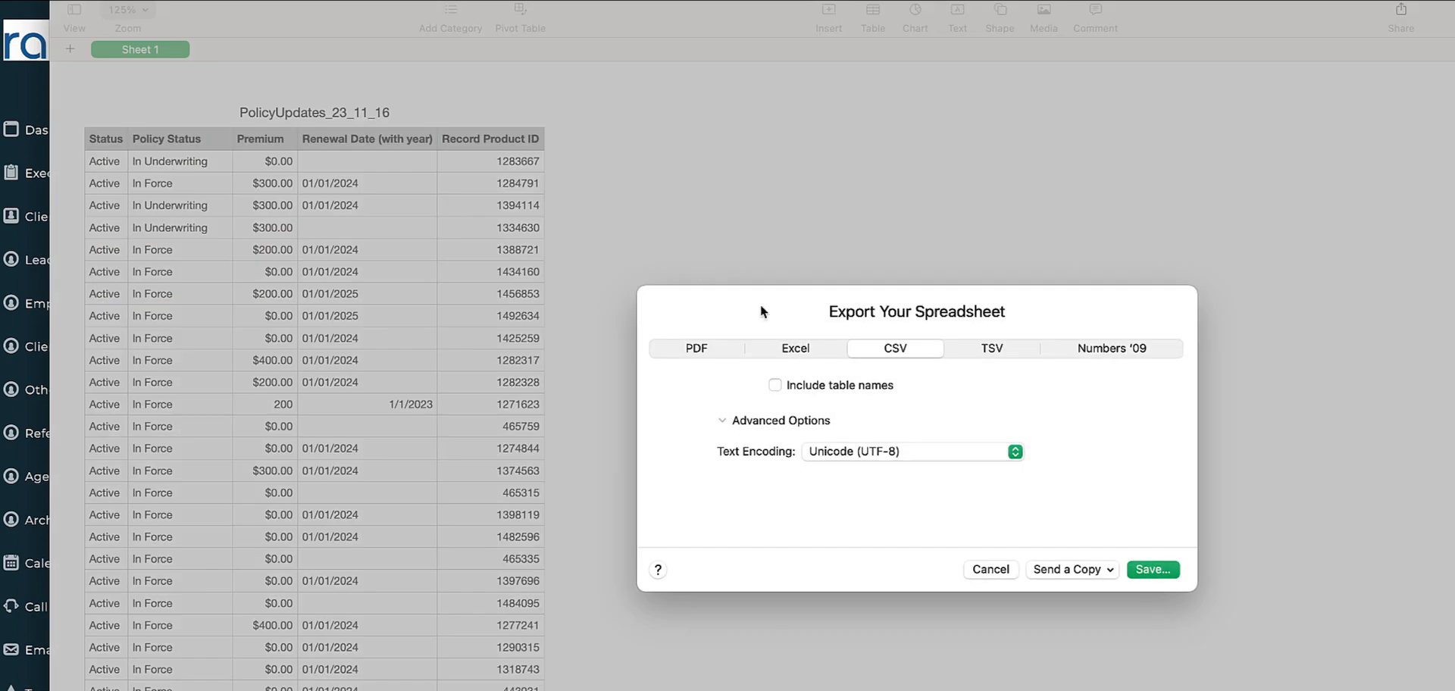
left_click(1151, 569)
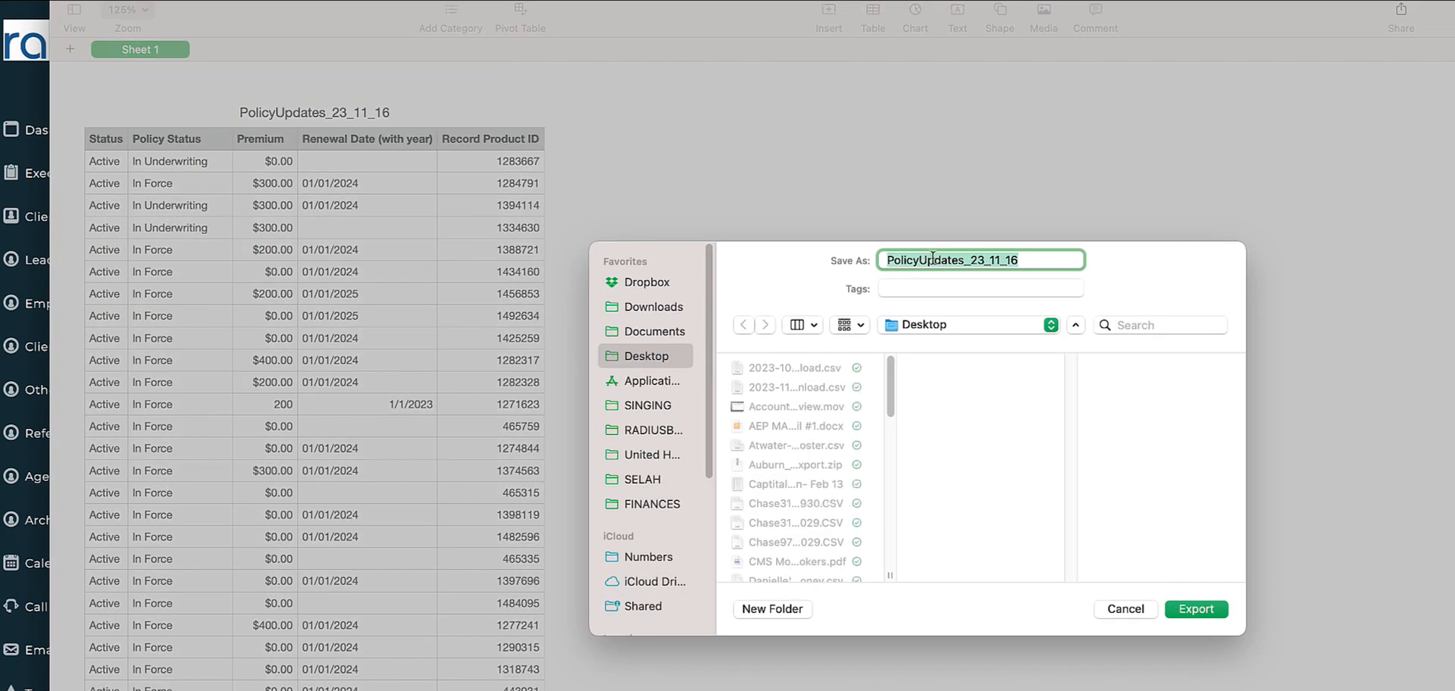
left_click(889, 262)
type("Radius")
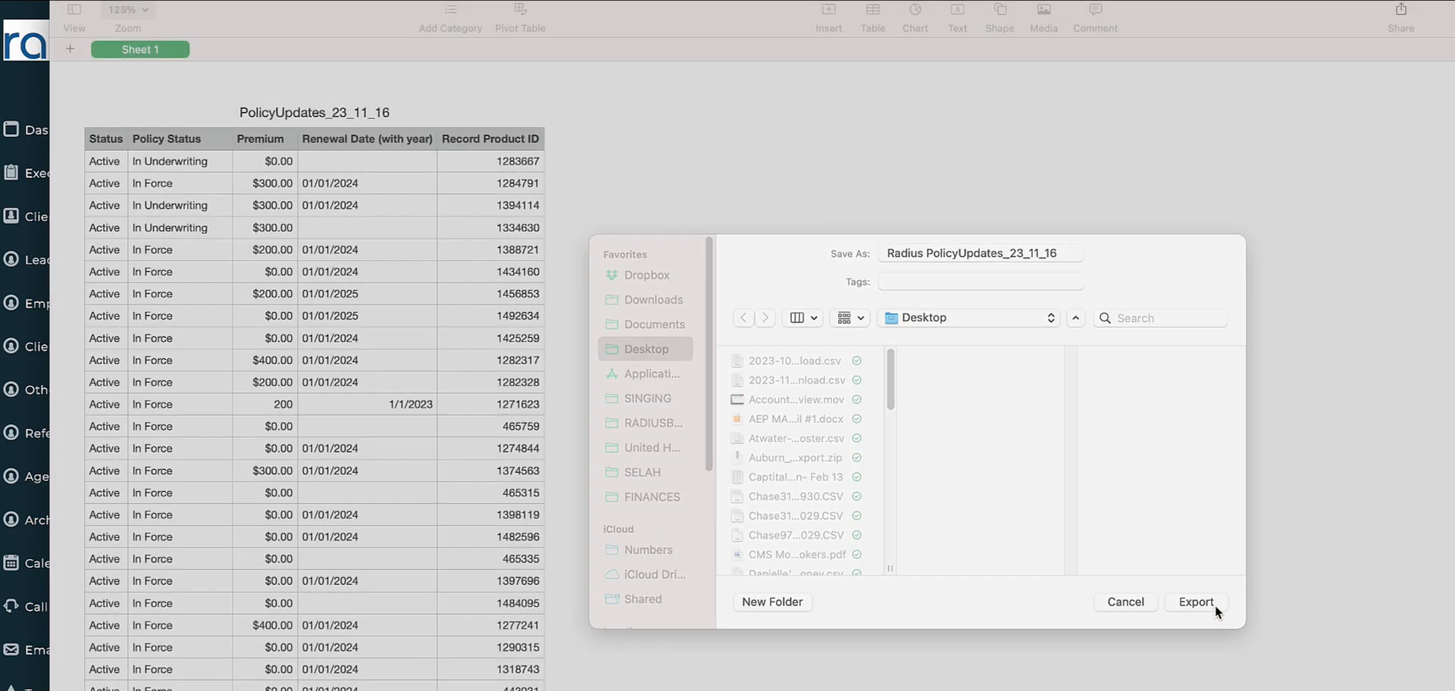
left_click(1215, 605)
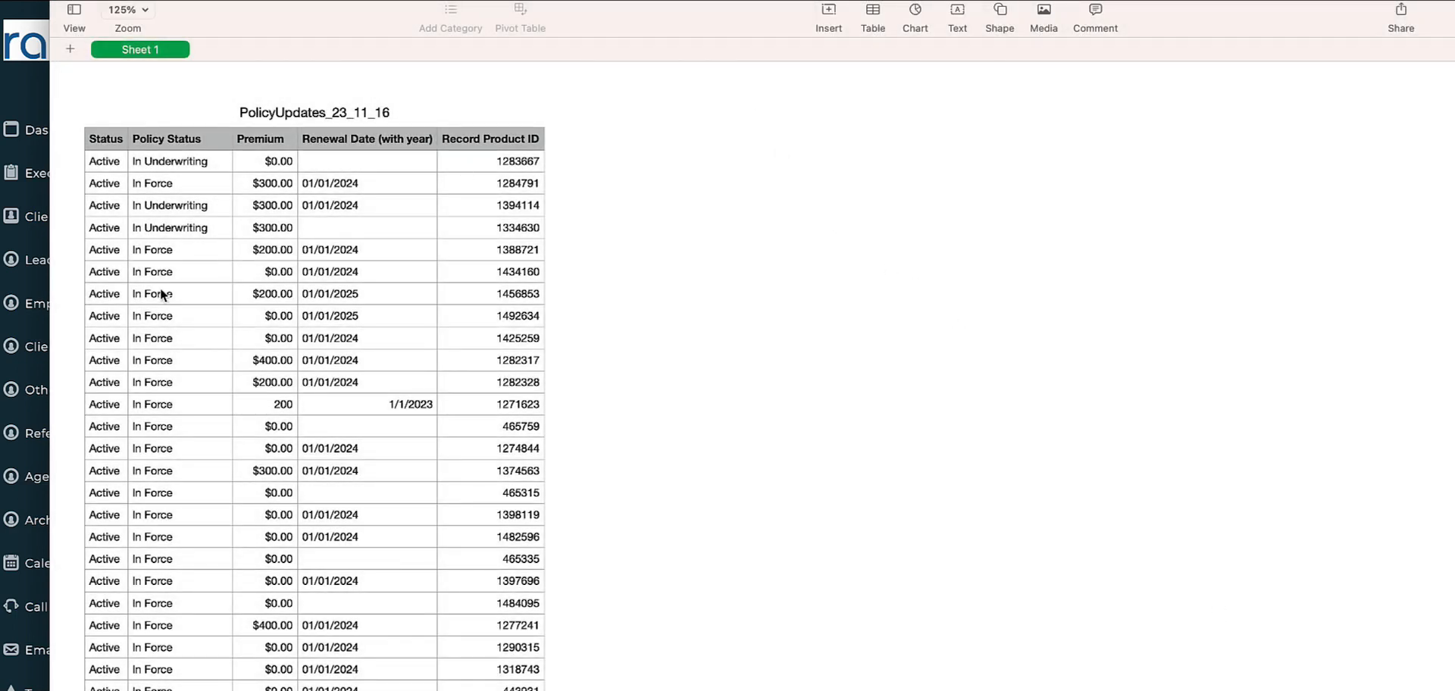
- Switch to Radius, choose Radius PolicyUpdates_23_11_16.csv as the file for updating existing client policies, and proceed to the field mapping
left_click(33, 103)
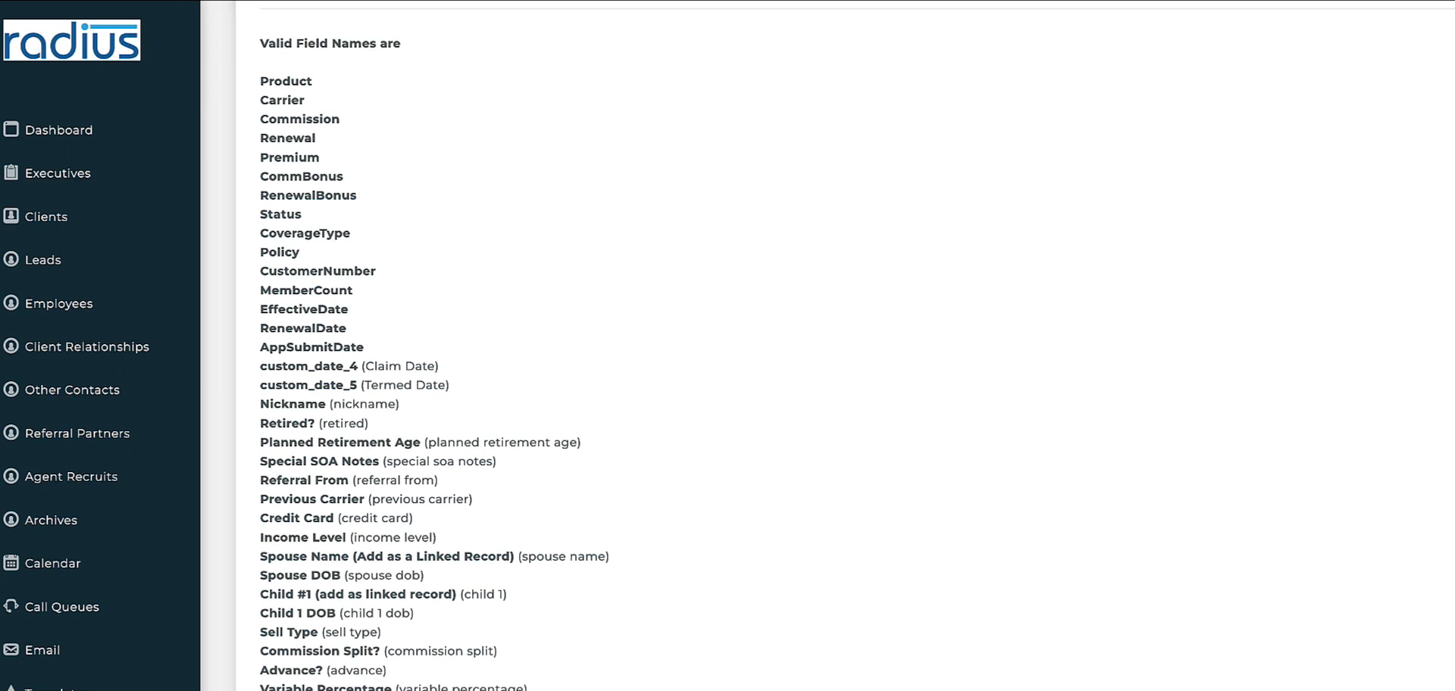
scroll(371, 629, "down", 5)
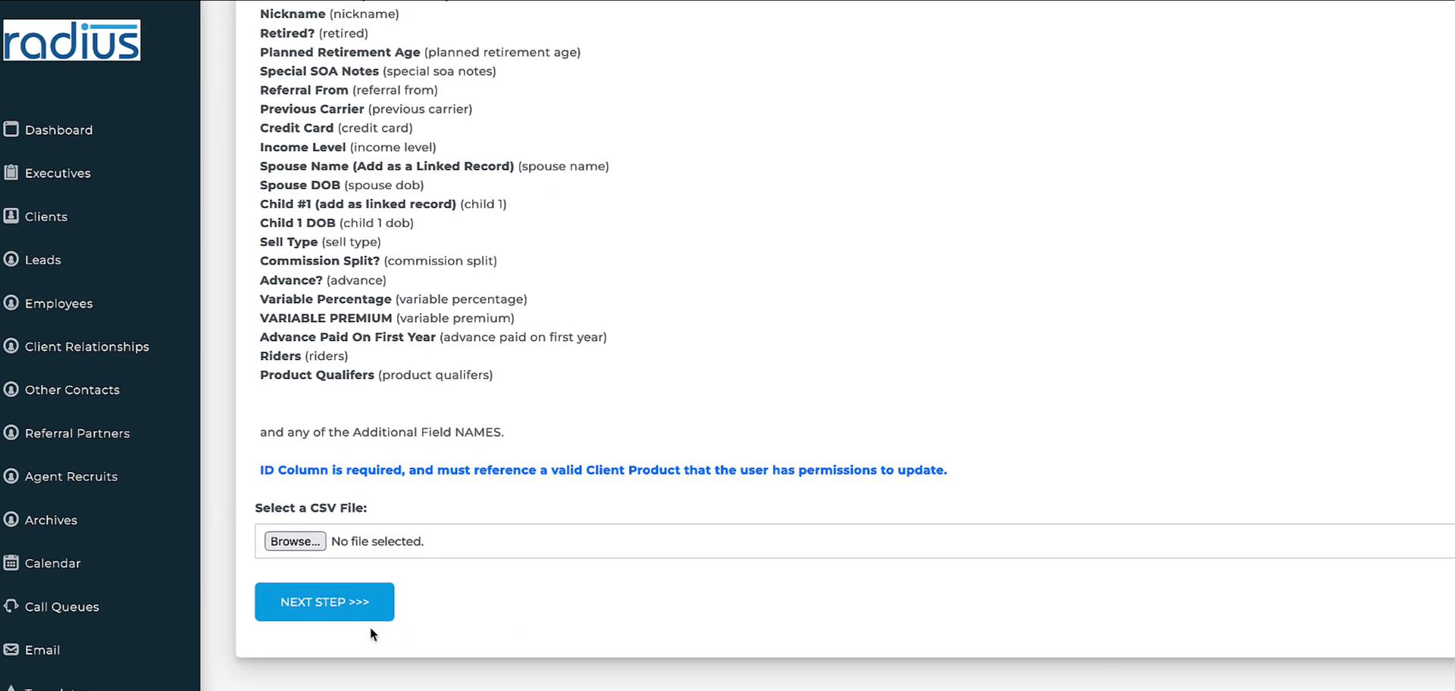
left_click(310, 541)
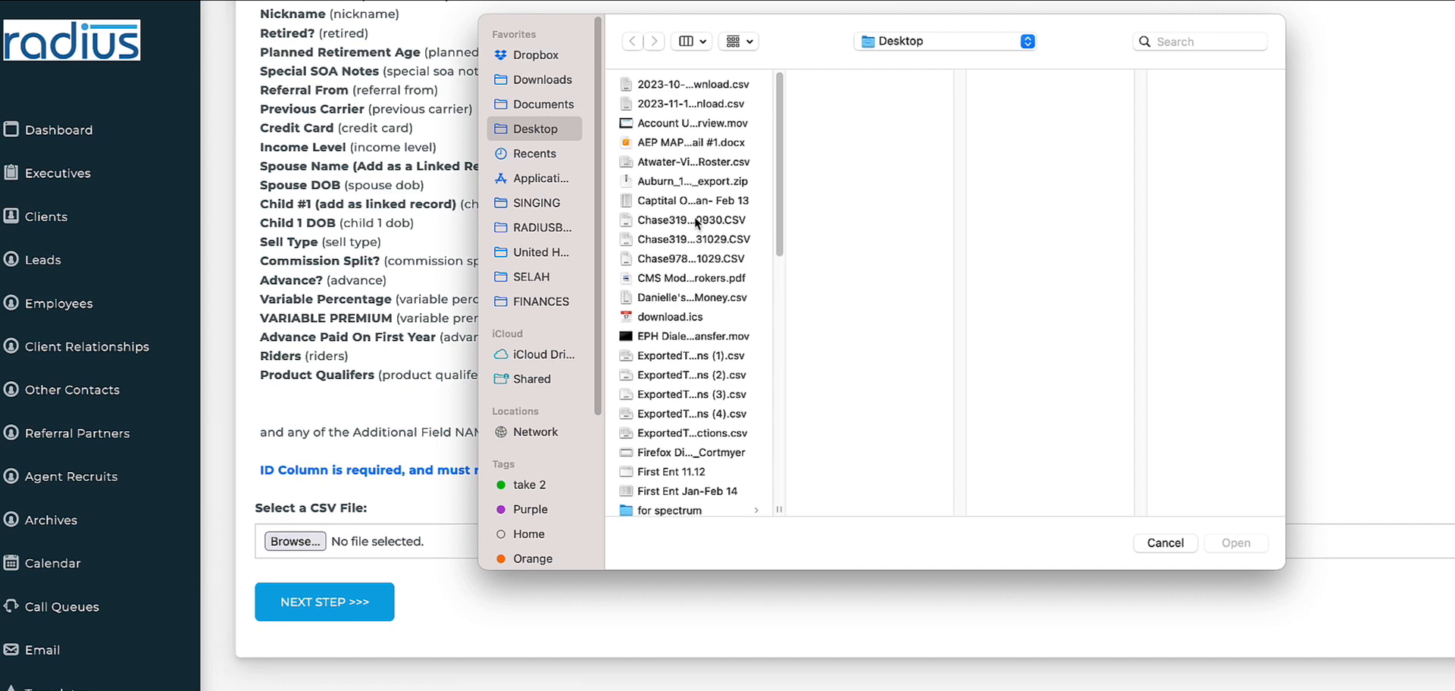
left_click(1201, 42)
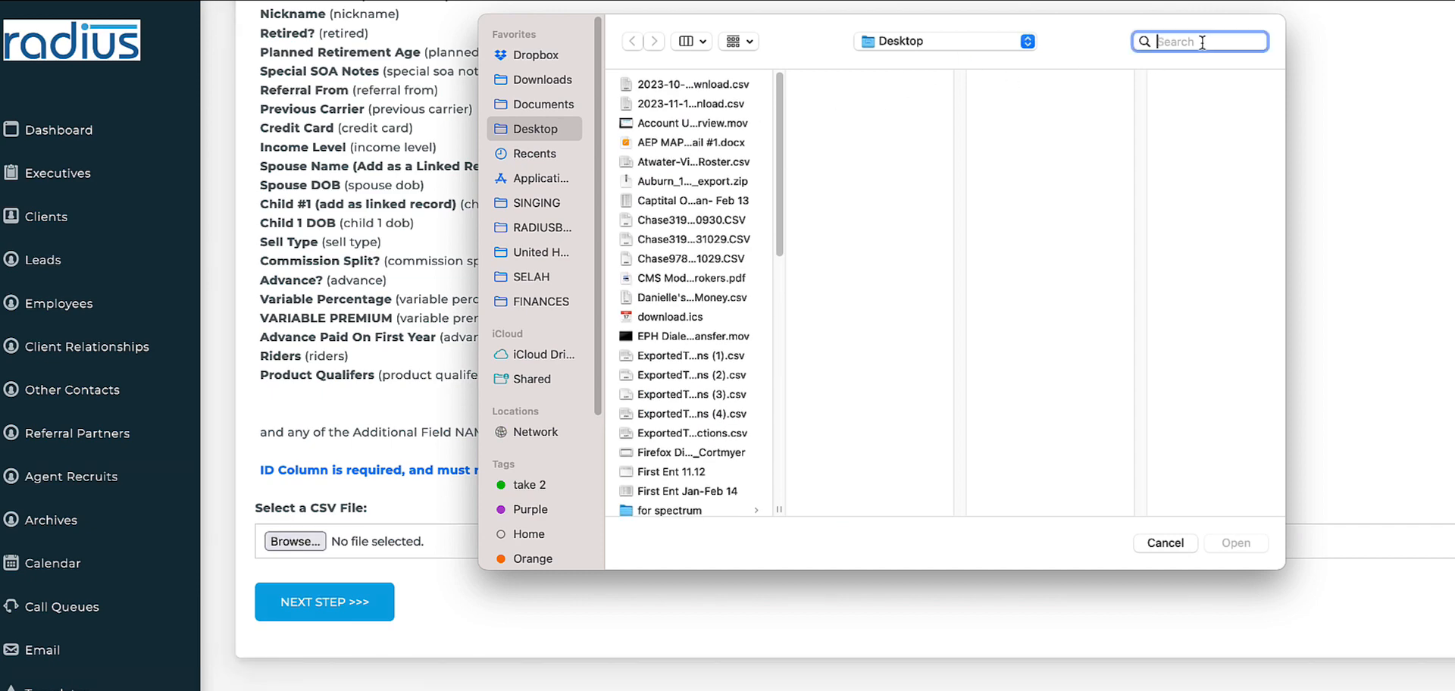
type("radius")
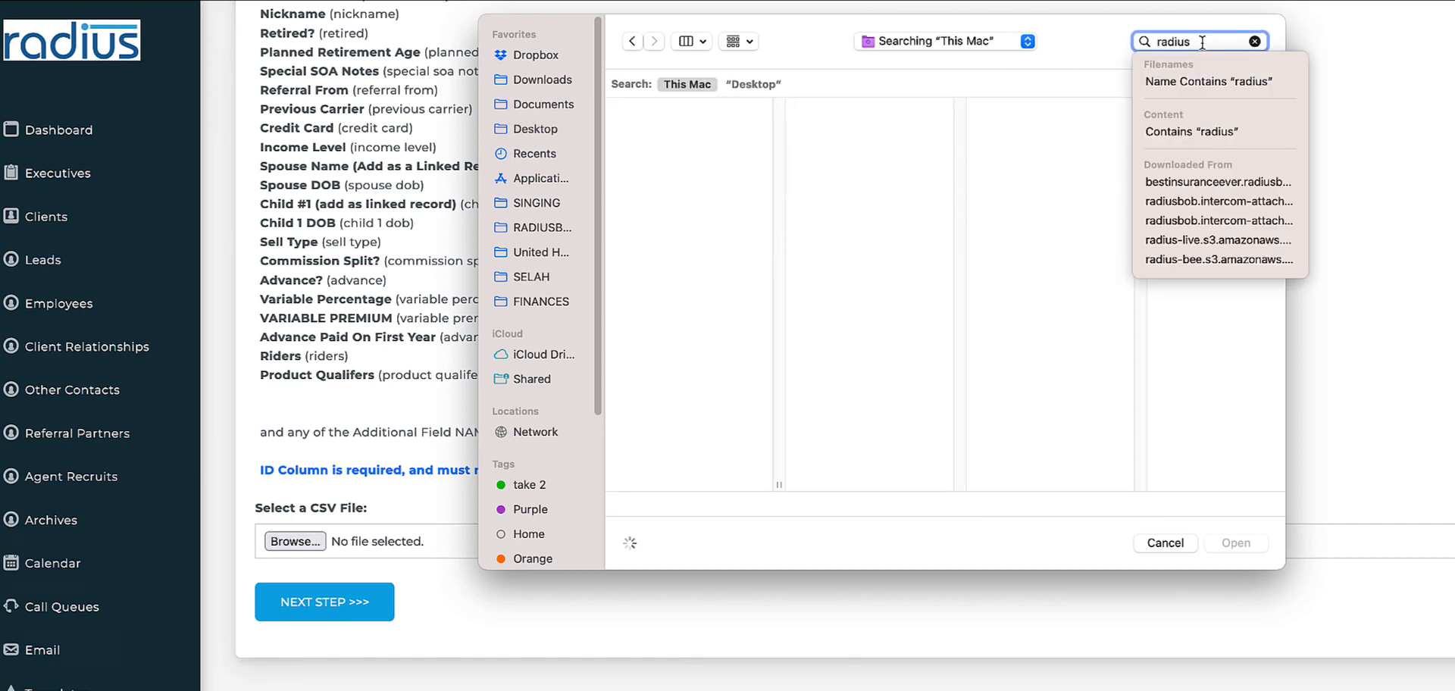
left_click(710, 160)
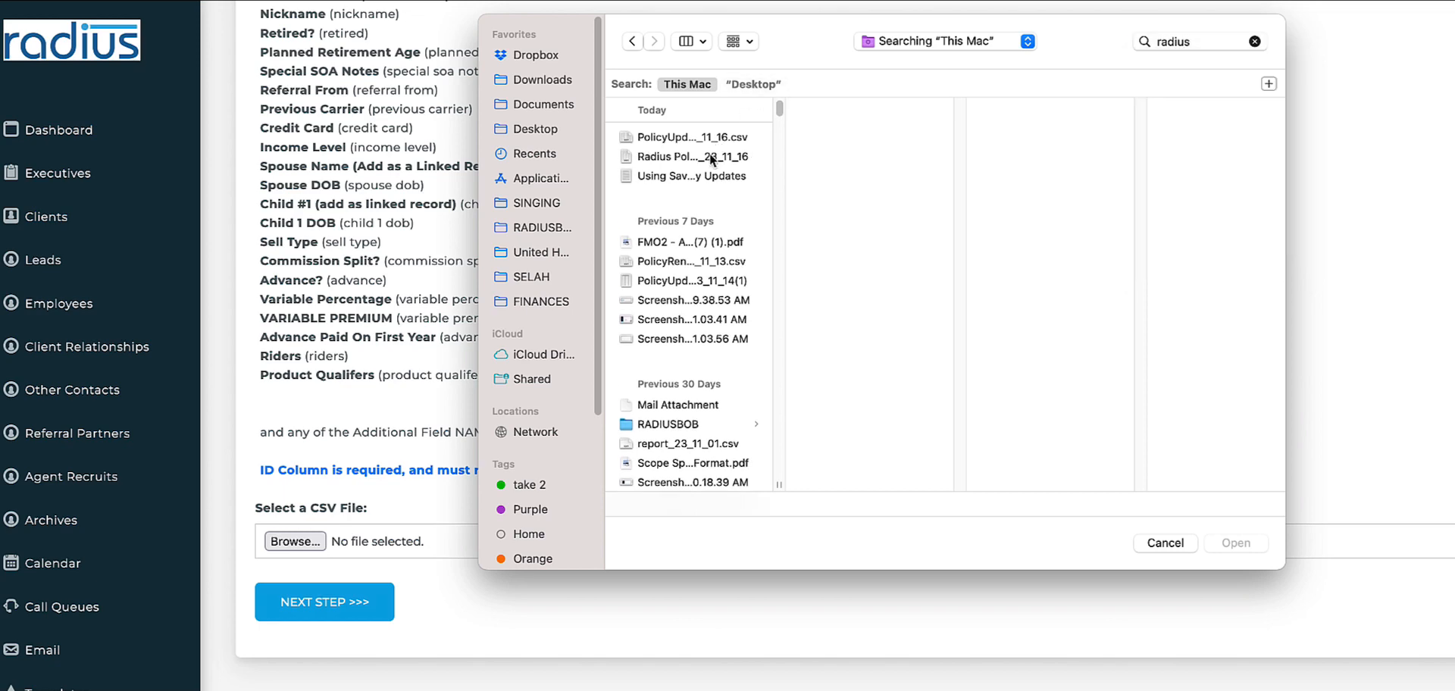
left_click(711, 157)
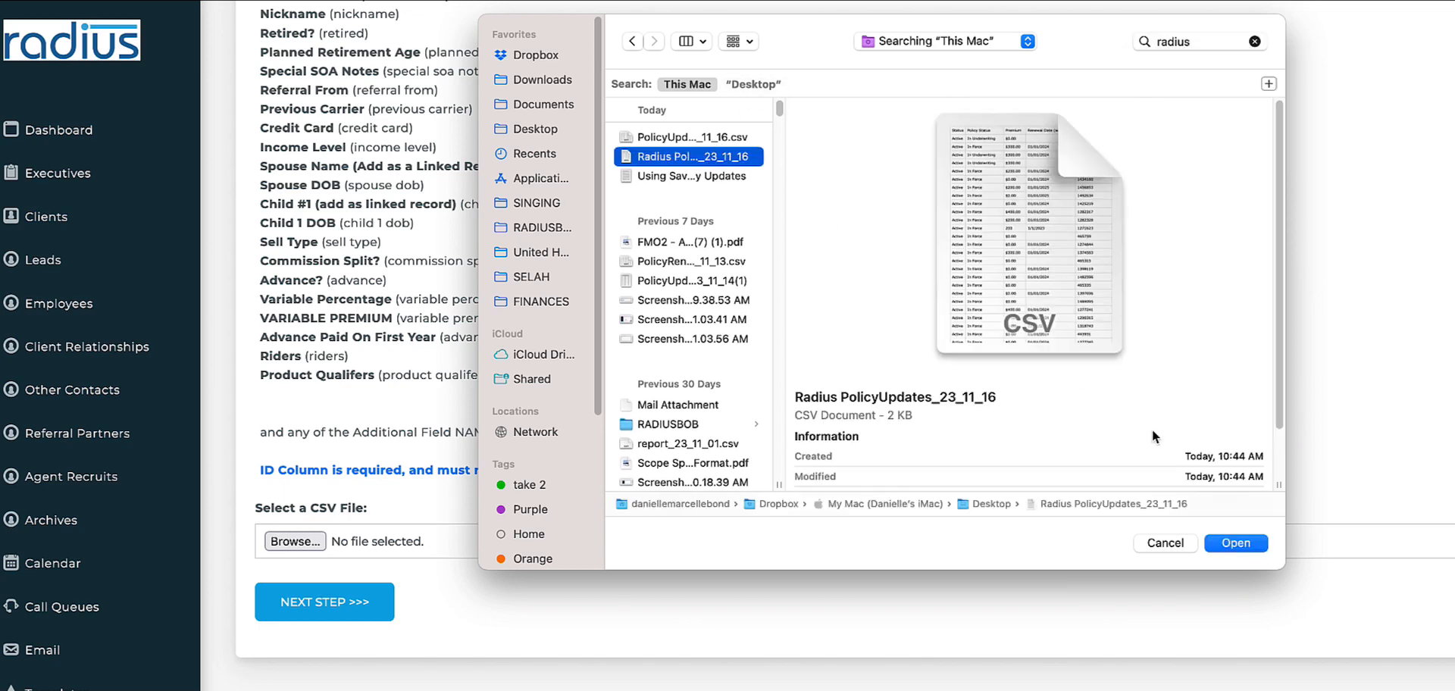
left_click(1236, 543)
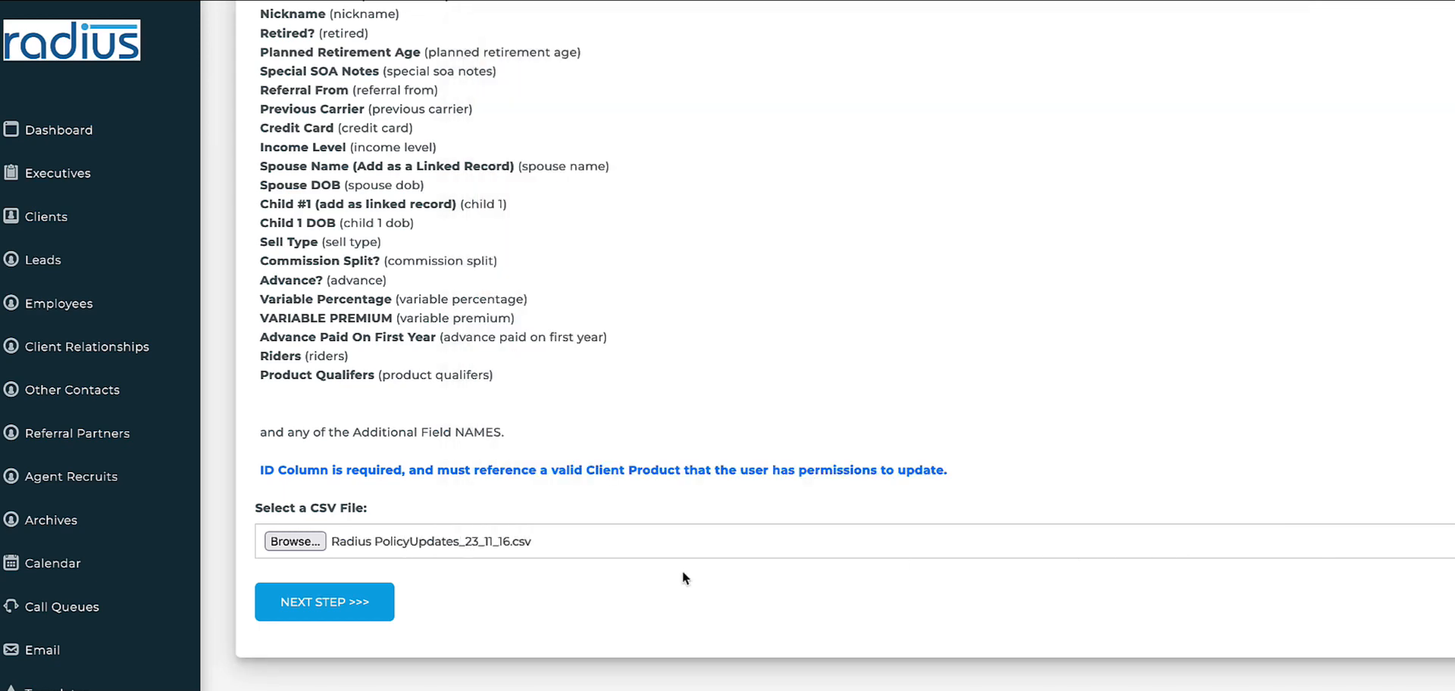
left_click(359, 606)
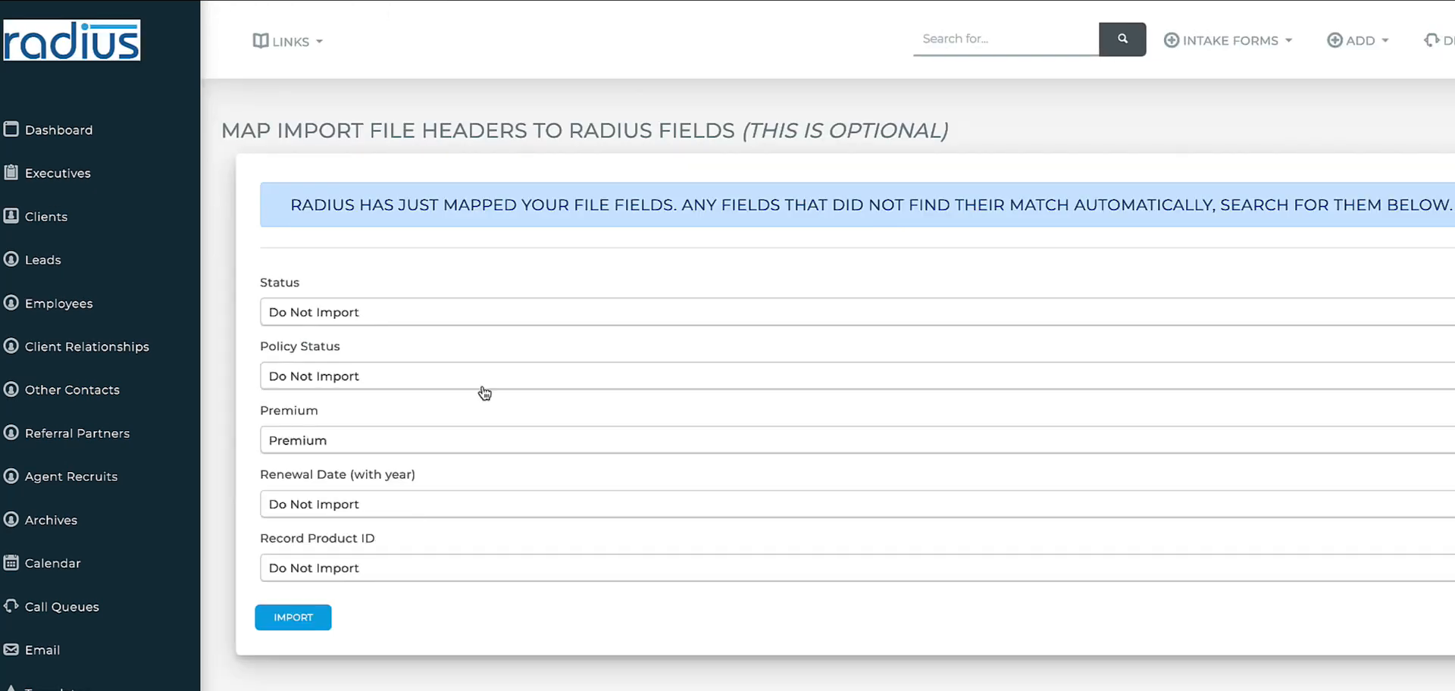
- Look for a field matching the Status column, leave it as Do Not Import, and map Policy Status to Product Status
left_click(451, 312)
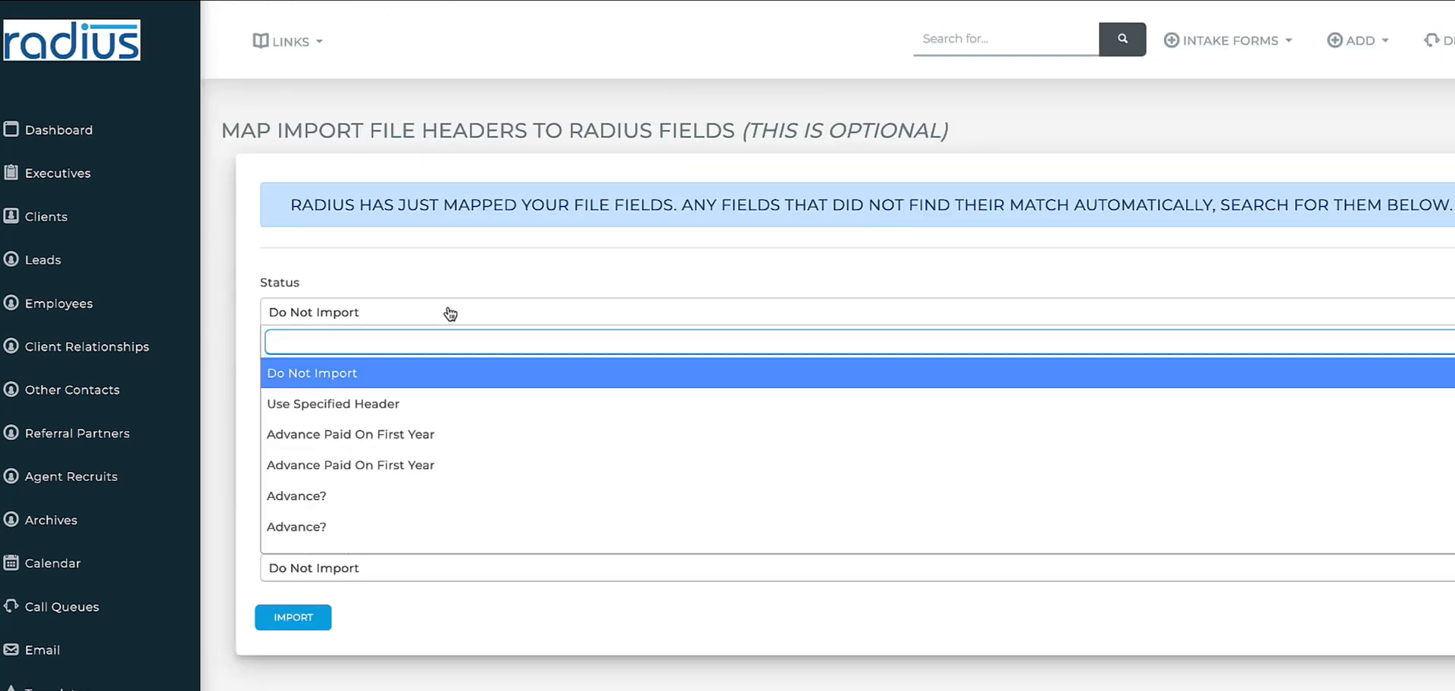
type("status")
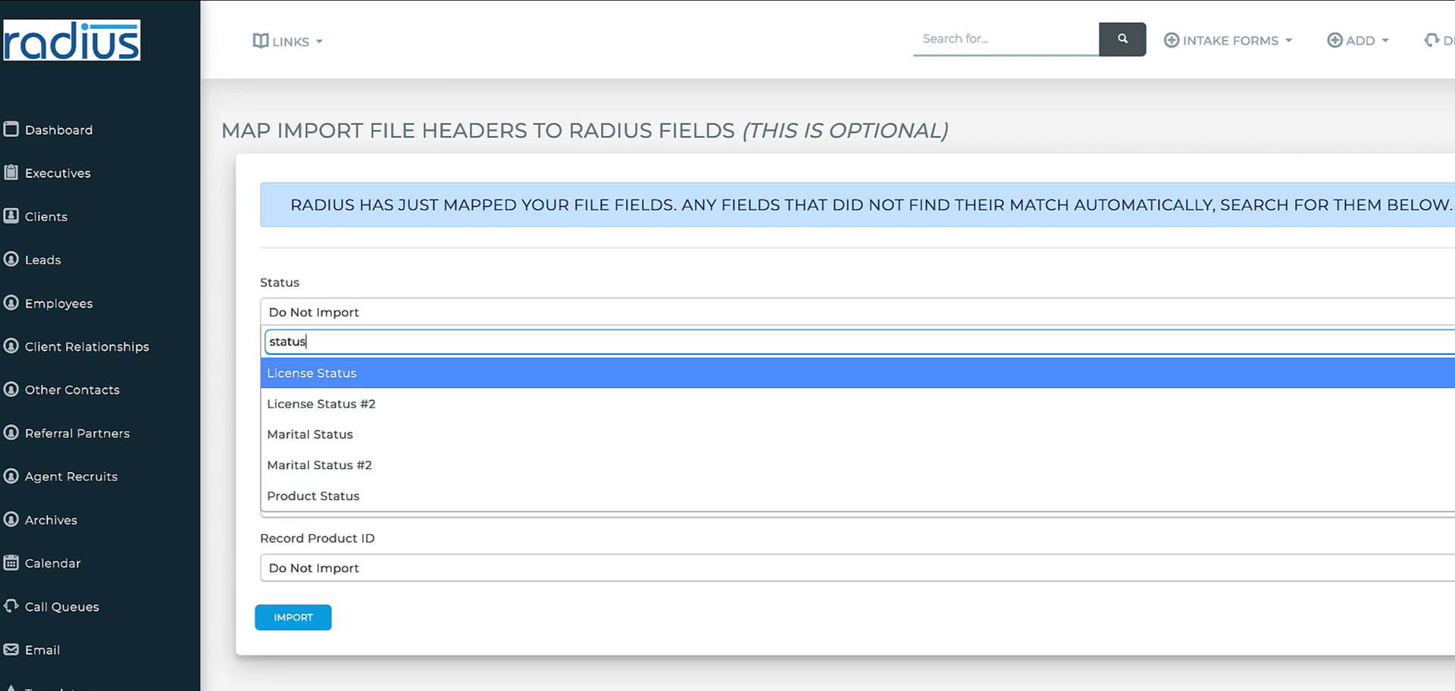
key("ctrl+a")
type("record status")
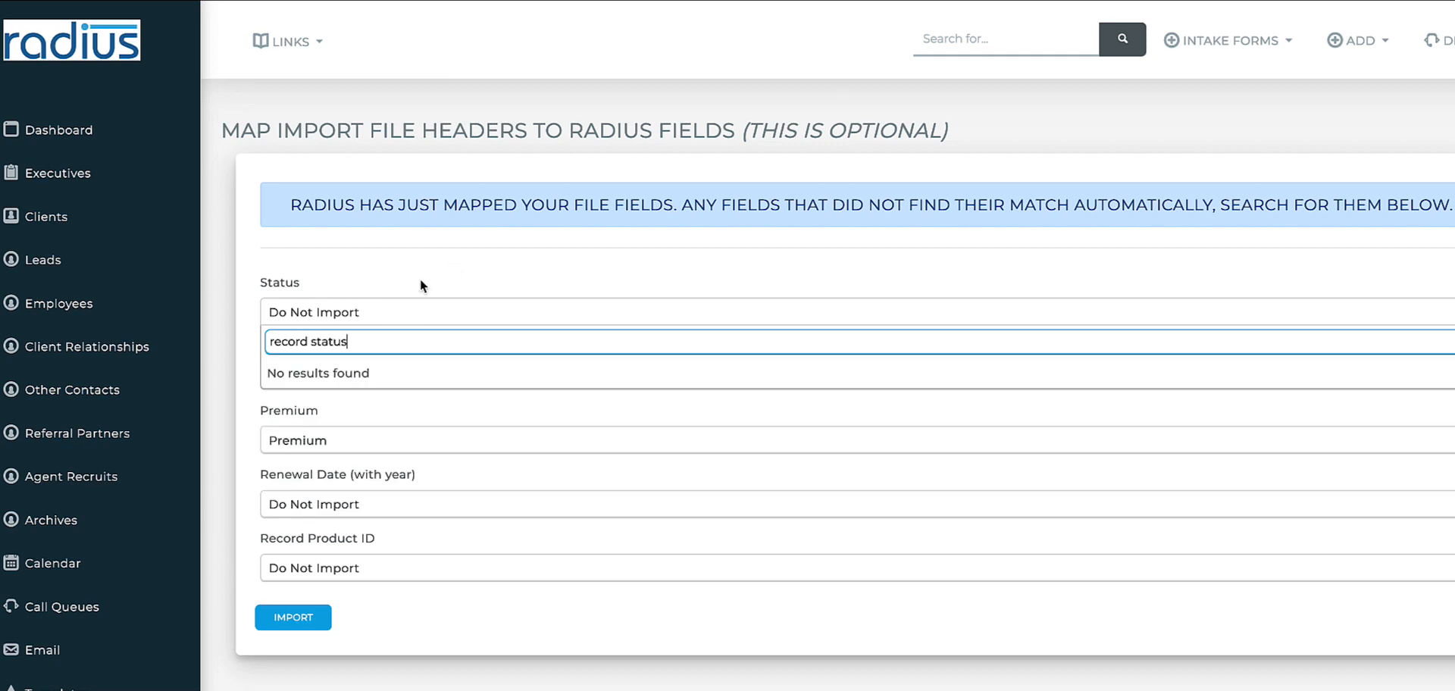
left_click(379, 293)
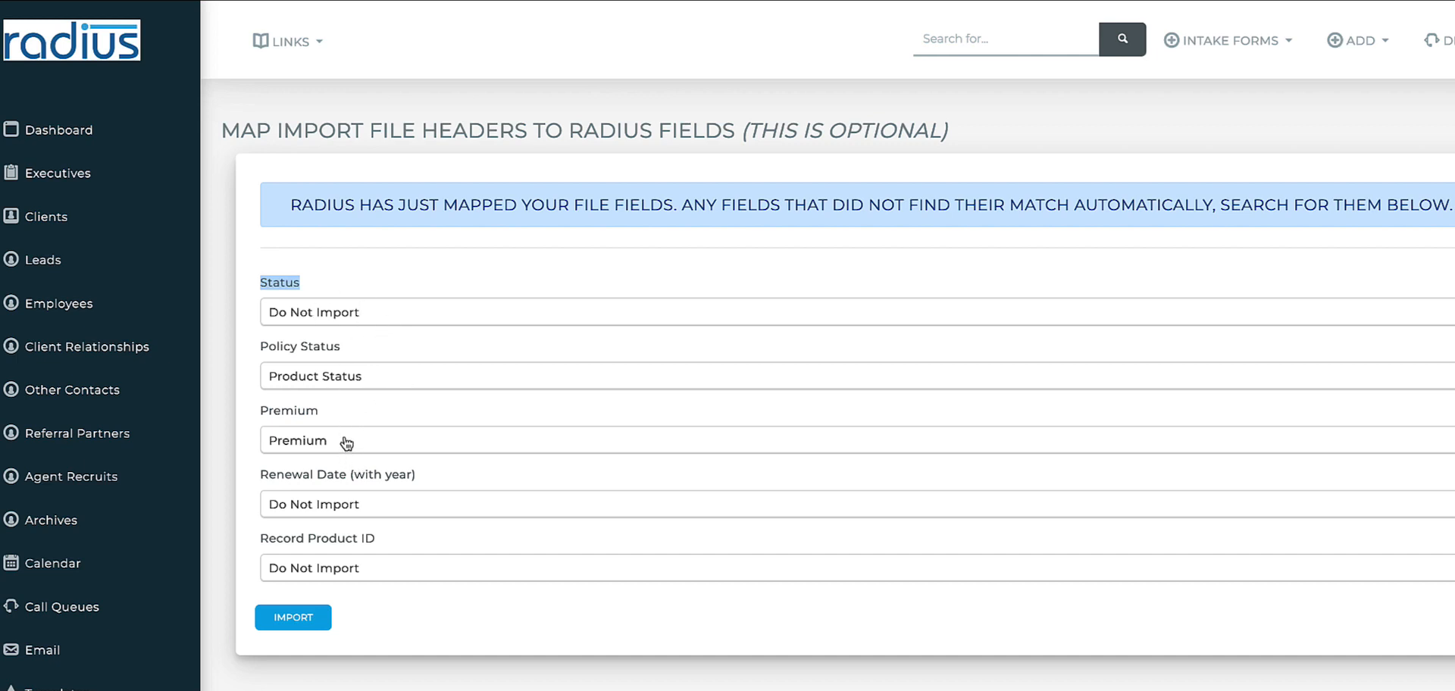
- Map the Renewal Date (with year) column to the RenewalDate field
left_click(353, 513)
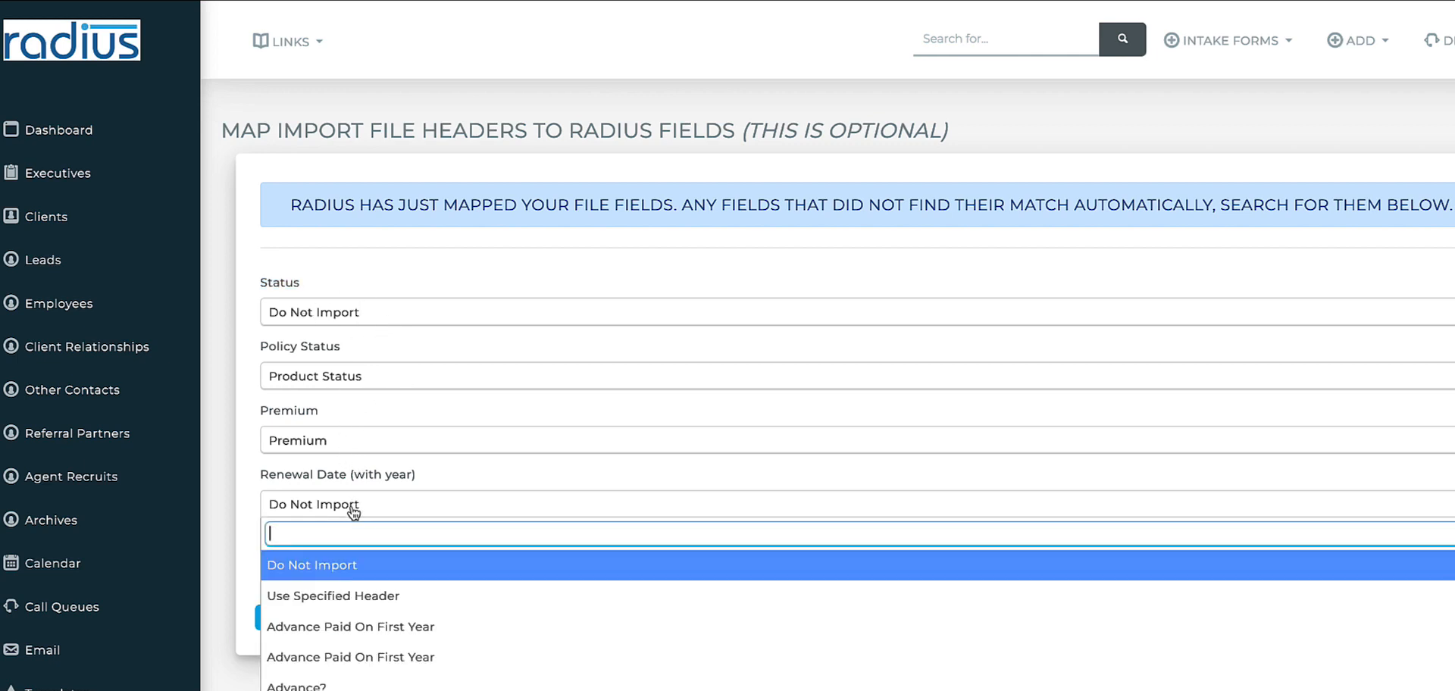
type("renewa")
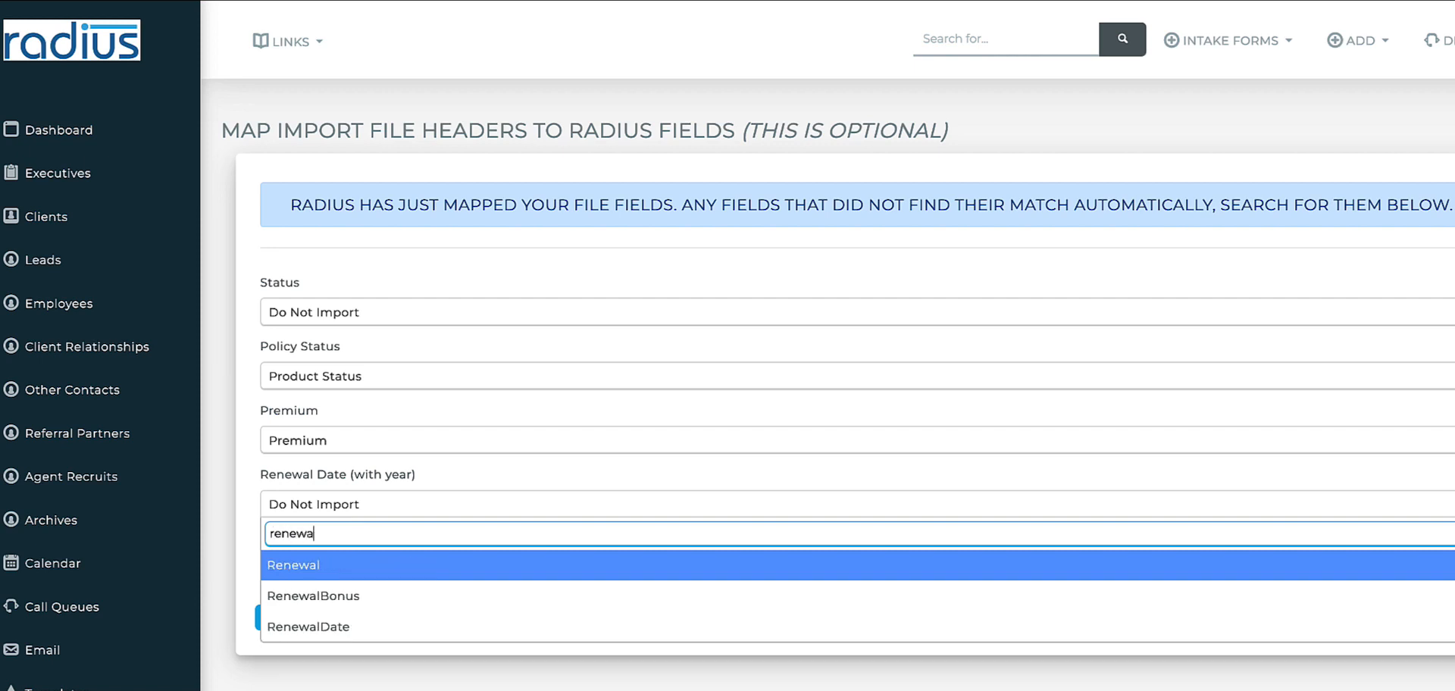
left_click(353, 626)
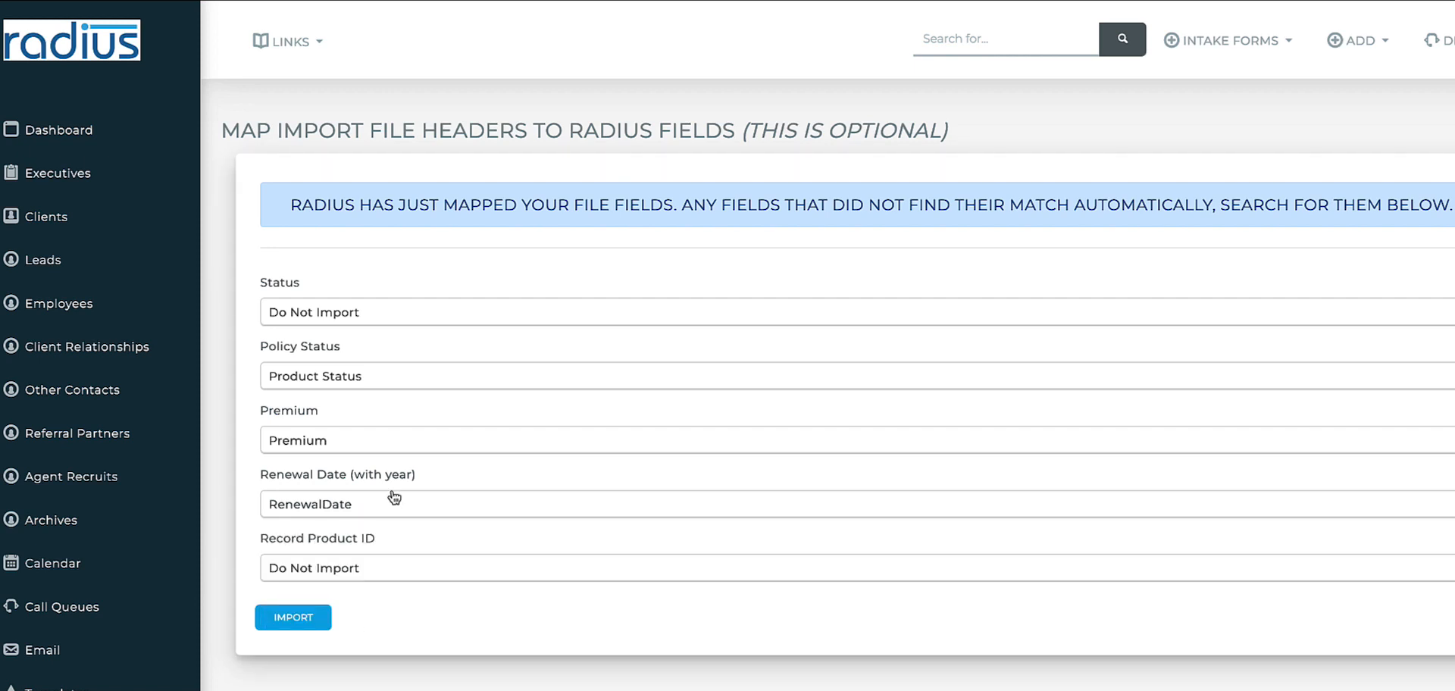
left_click_drag(392, 478, 266, 476)
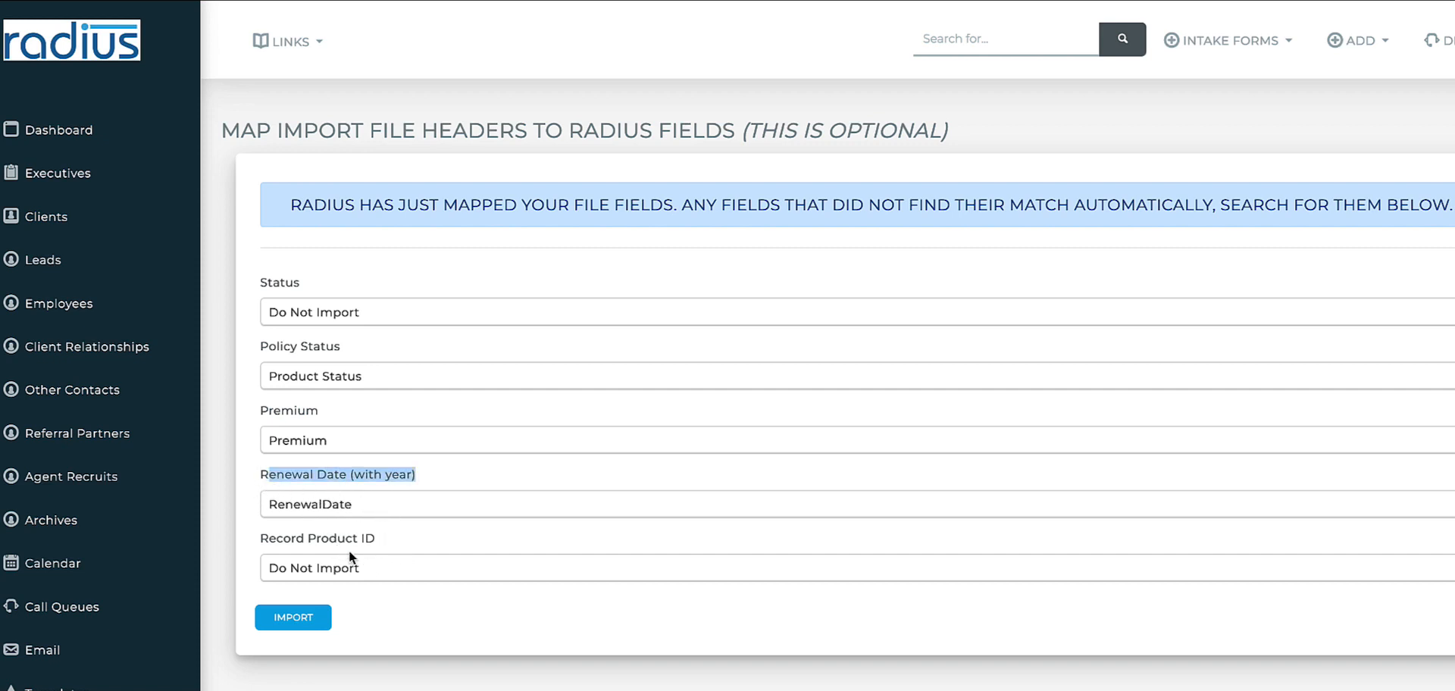
- Map Record Product ID to Record Id and run the import, agreeing to continue with the Status column unmapped
left_click(356, 568)
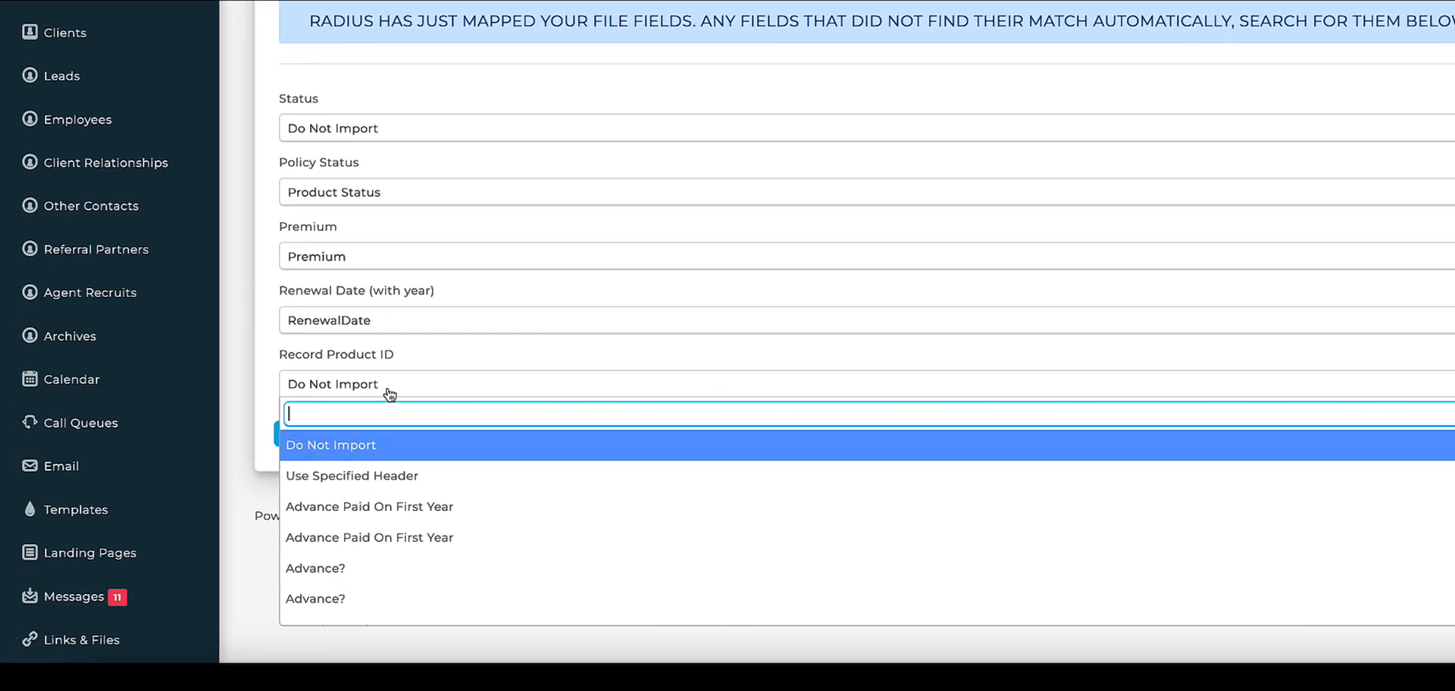
type("record")
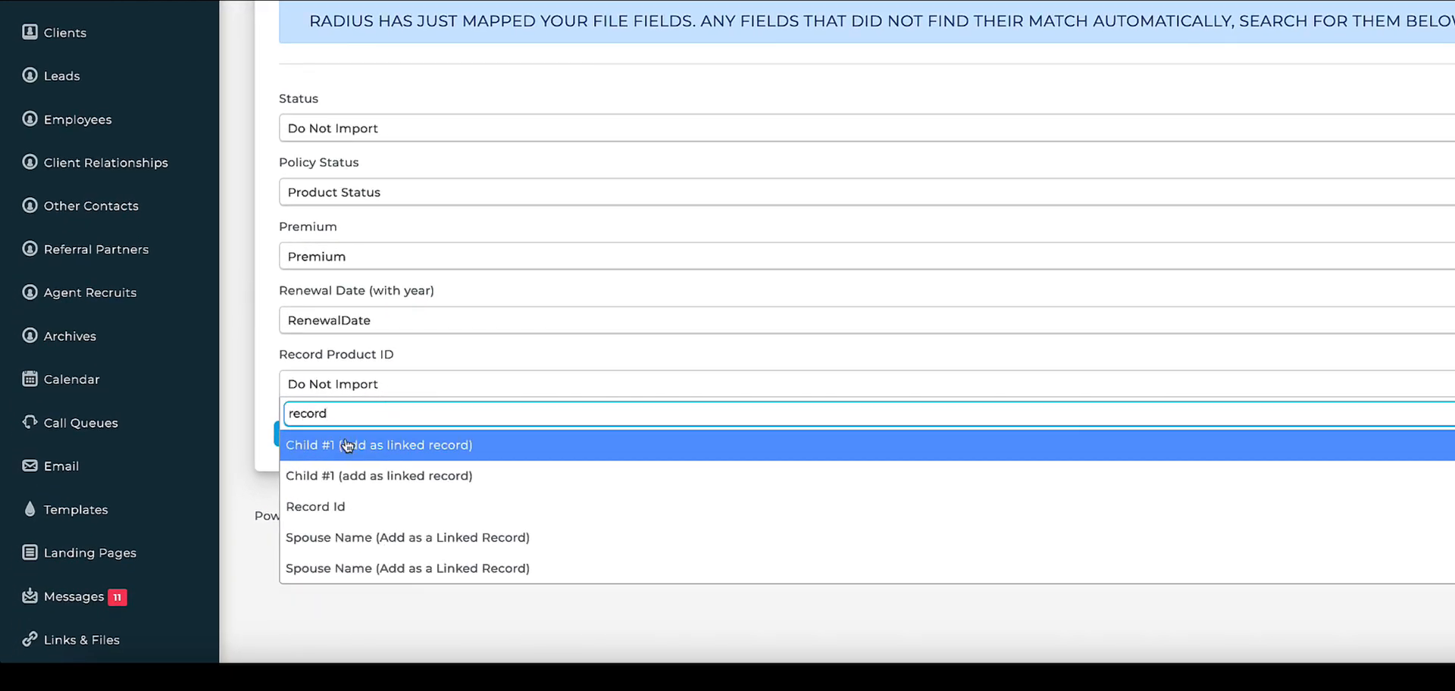
left_click(339, 507)
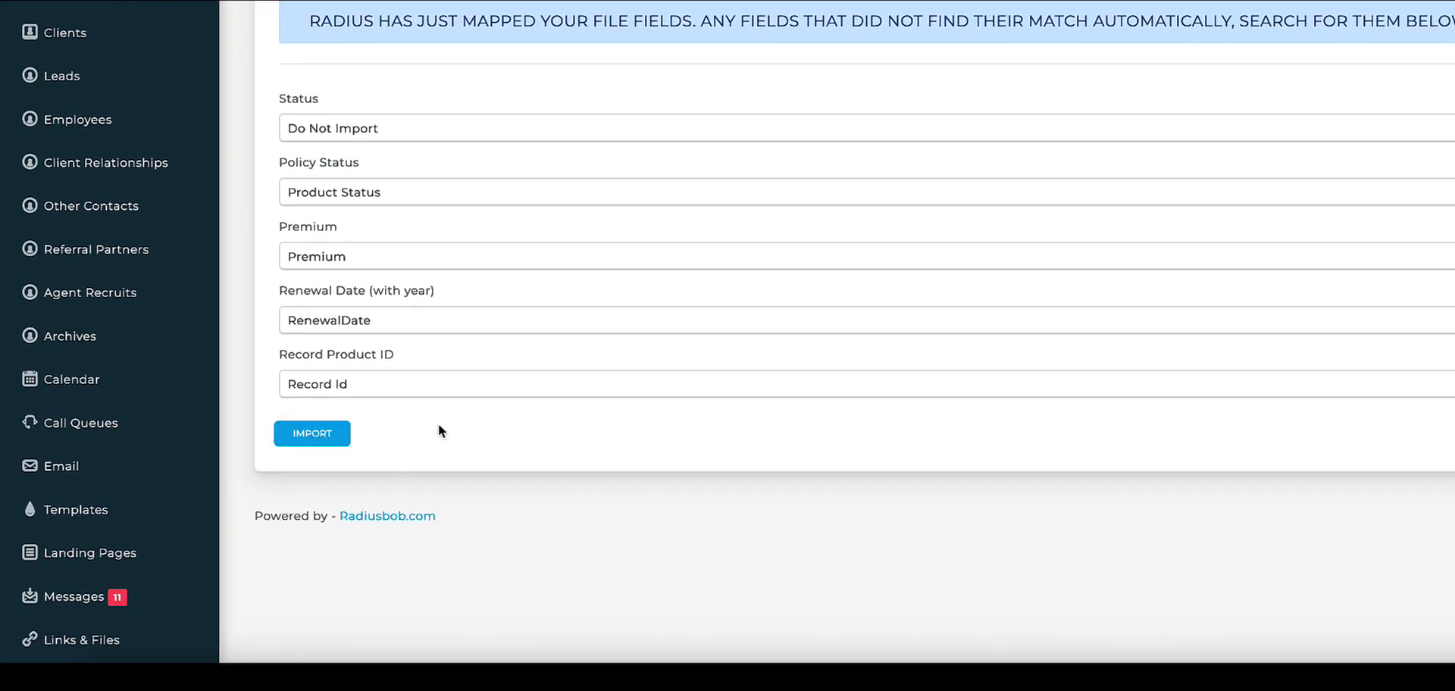
left_click(313, 436)
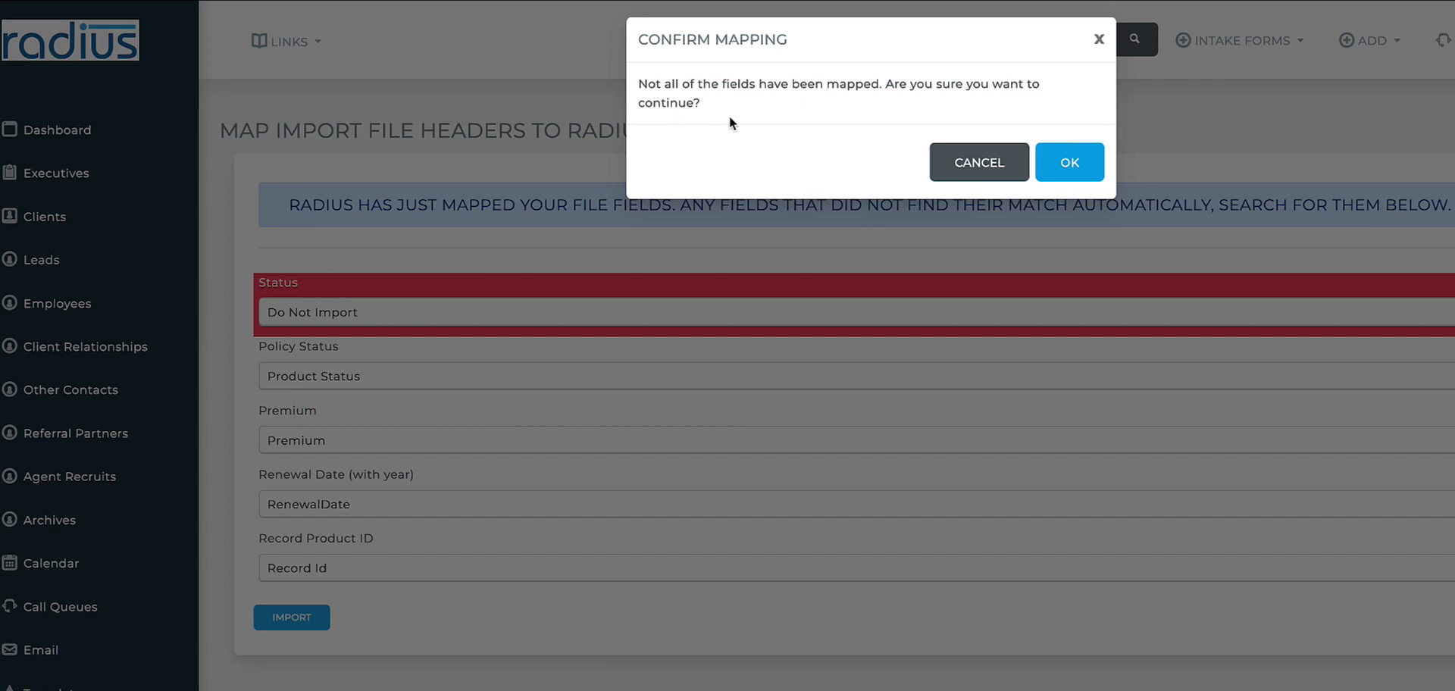
left_click(1085, 161)
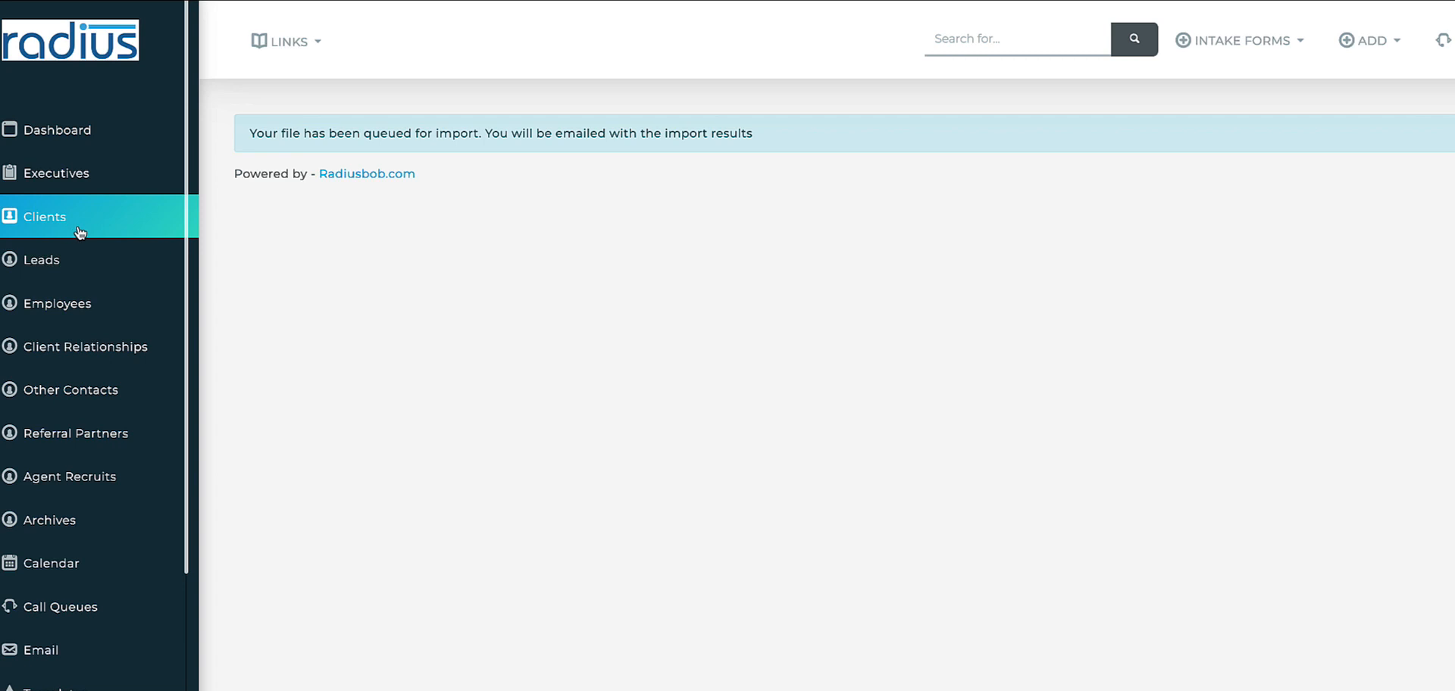
- Go to the client list, search for one of the updated clients by first name, and open the matching client record
left_click(67, 225)
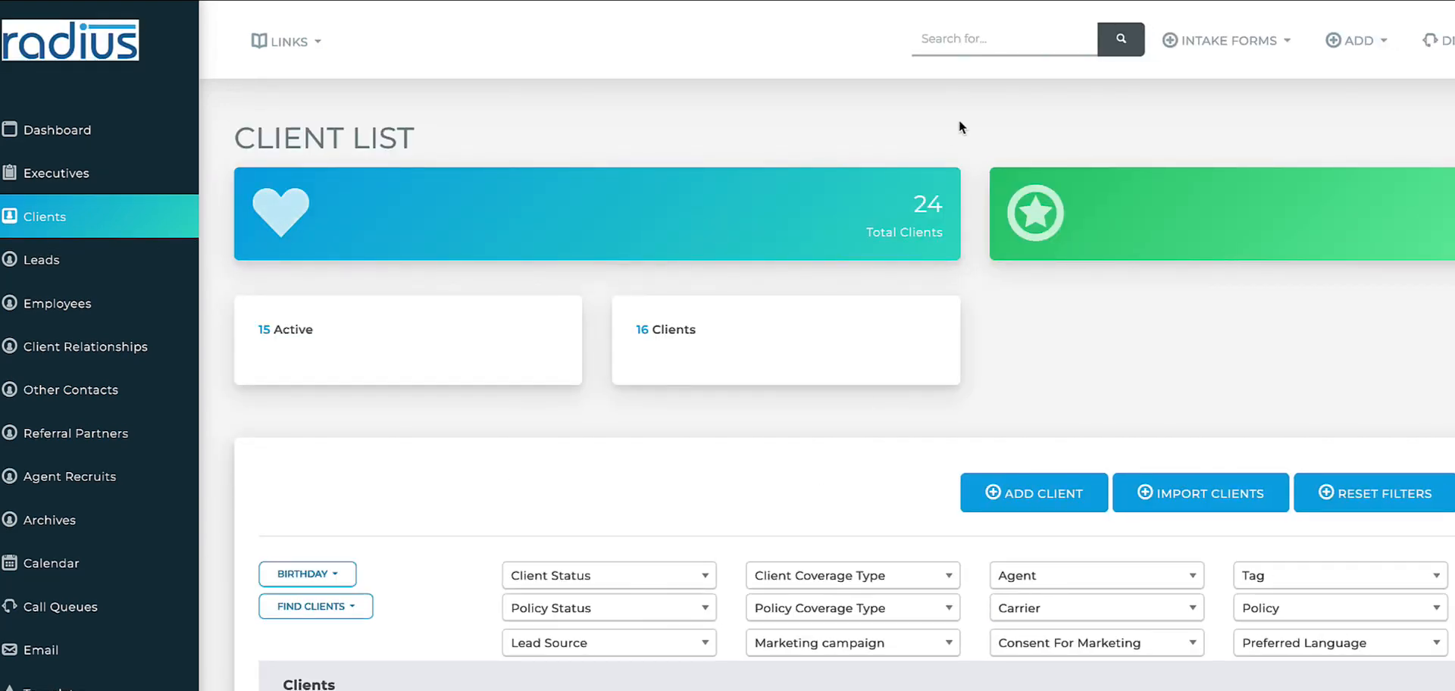
left_click(964, 35)
type("paul")
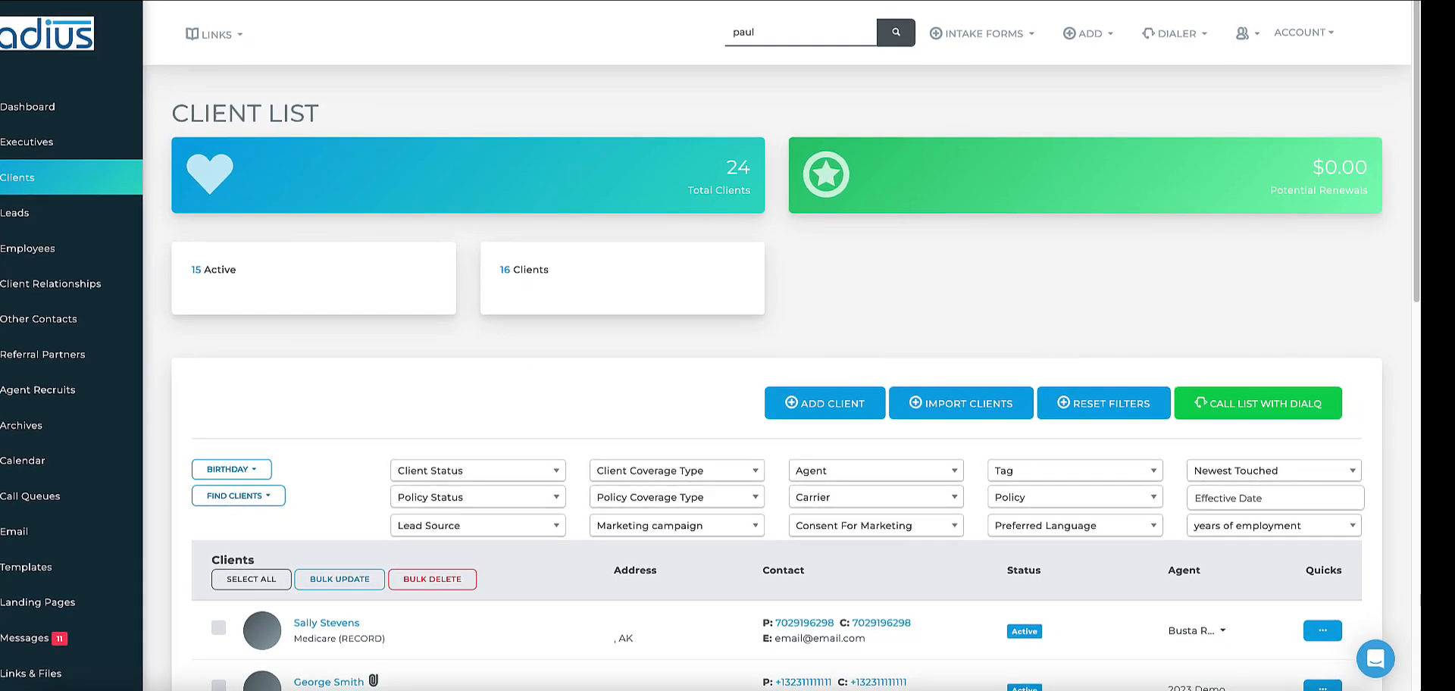
key("Return")
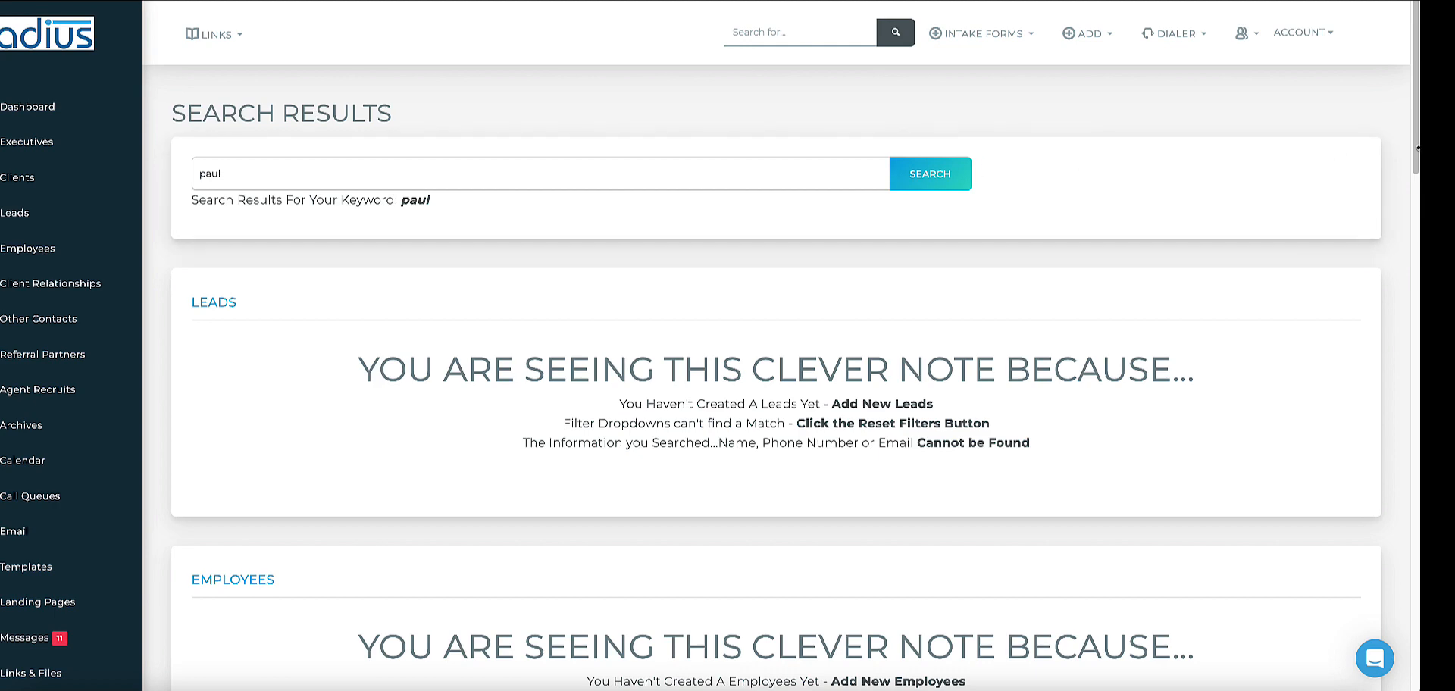
scroll(1408, 285, "down", 4)
scroll(1408, 286, "down", 15)
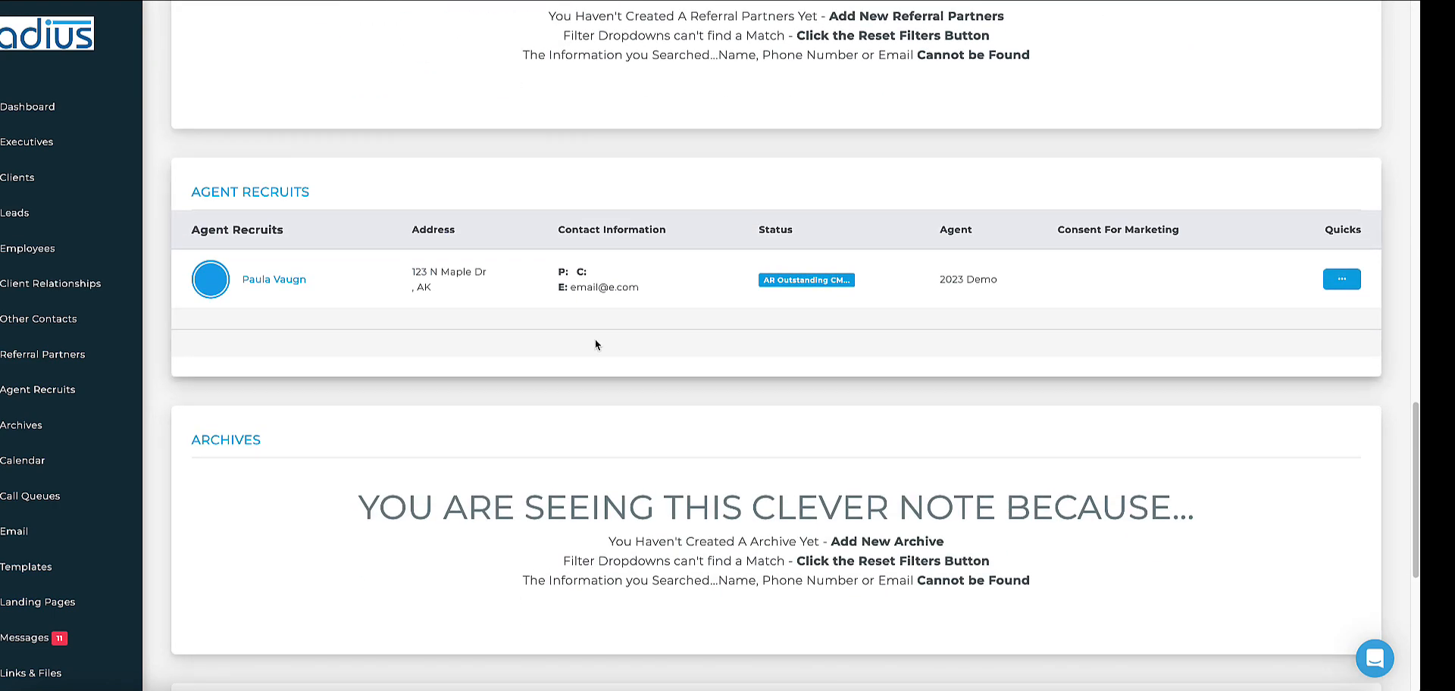
scroll(1394, 521, "down", 4)
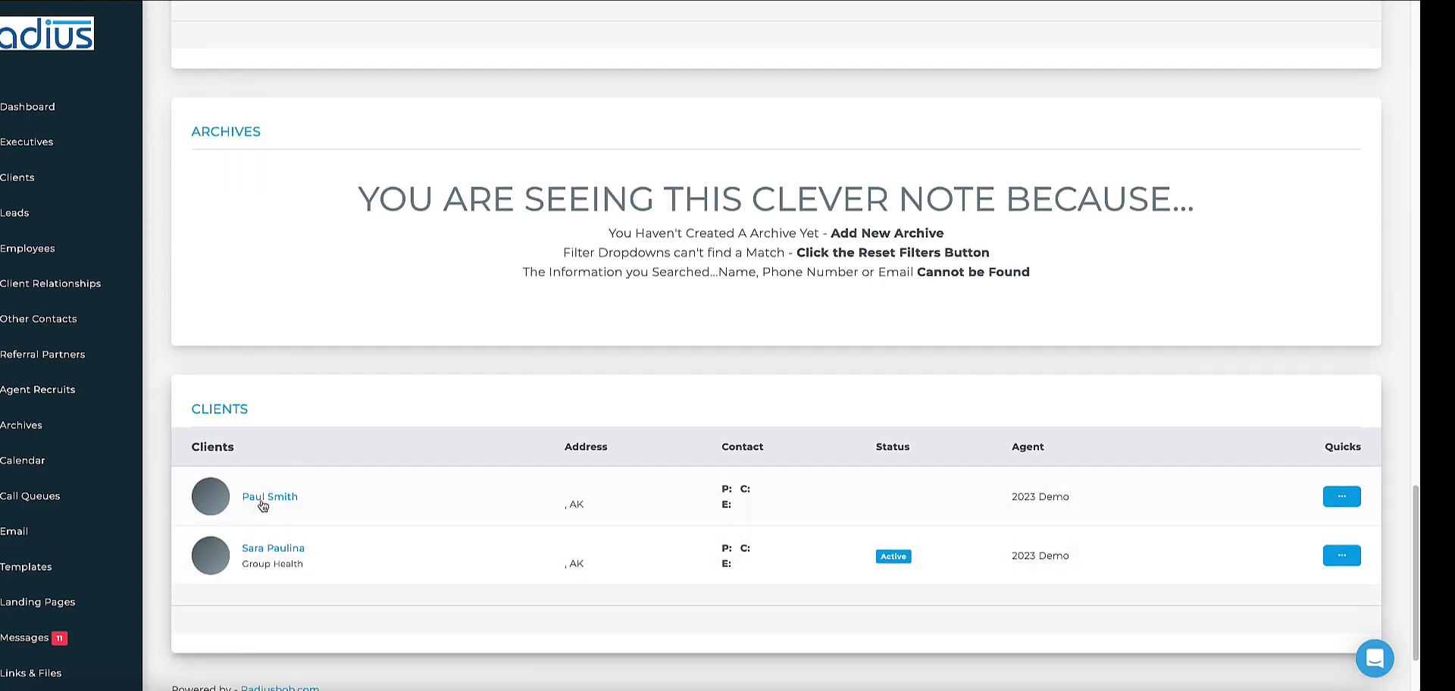
left_click(262, 505)
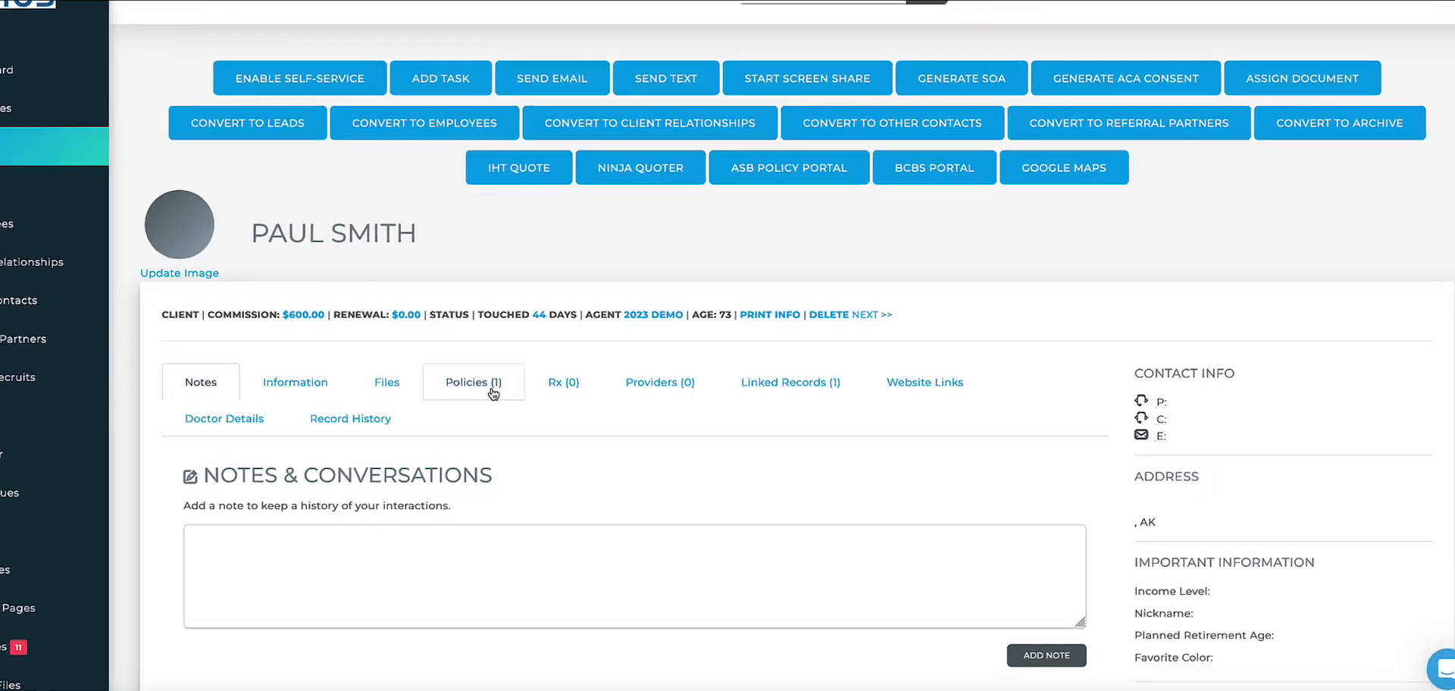
- Open the client's Aetna HMO health policy for editing and check its premium and renewal date
left_click(492, 389)
left_click(1058, 590)
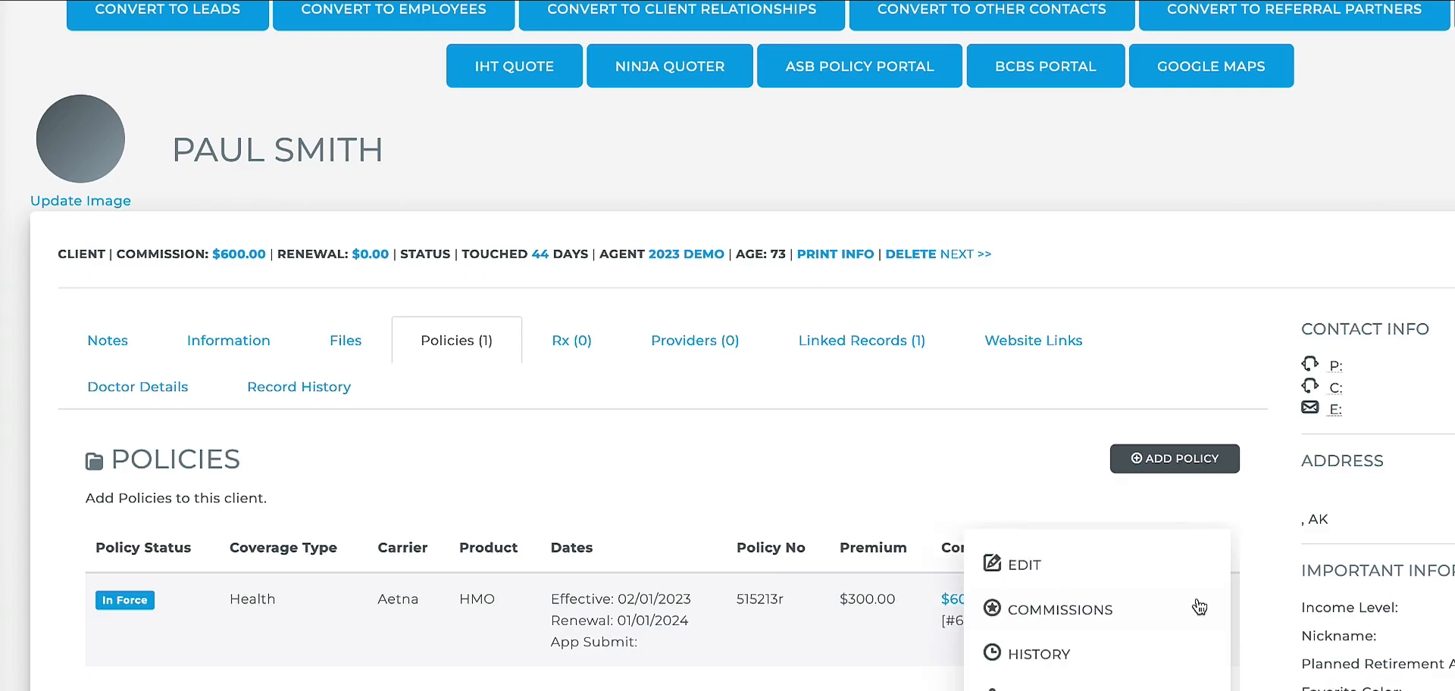
left_click(1019, 564)
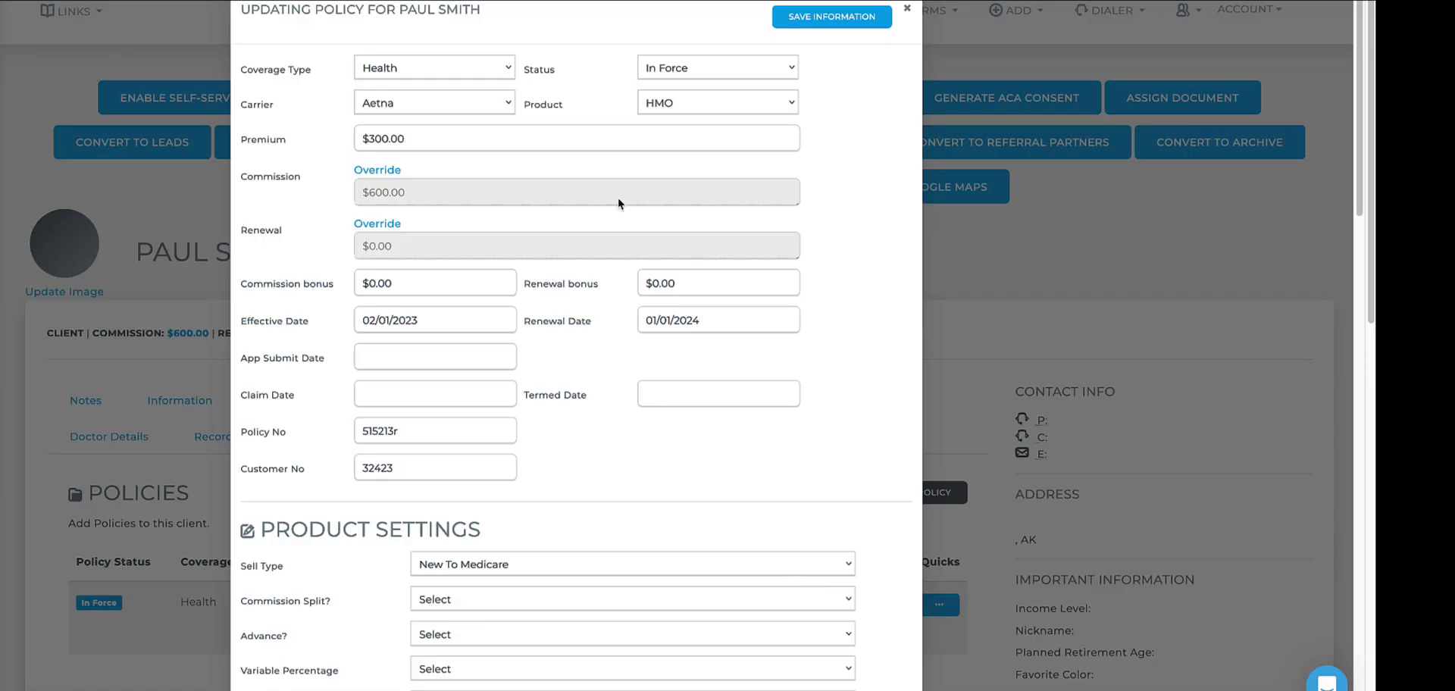
left_click_drag(407, 138, 358, 135)
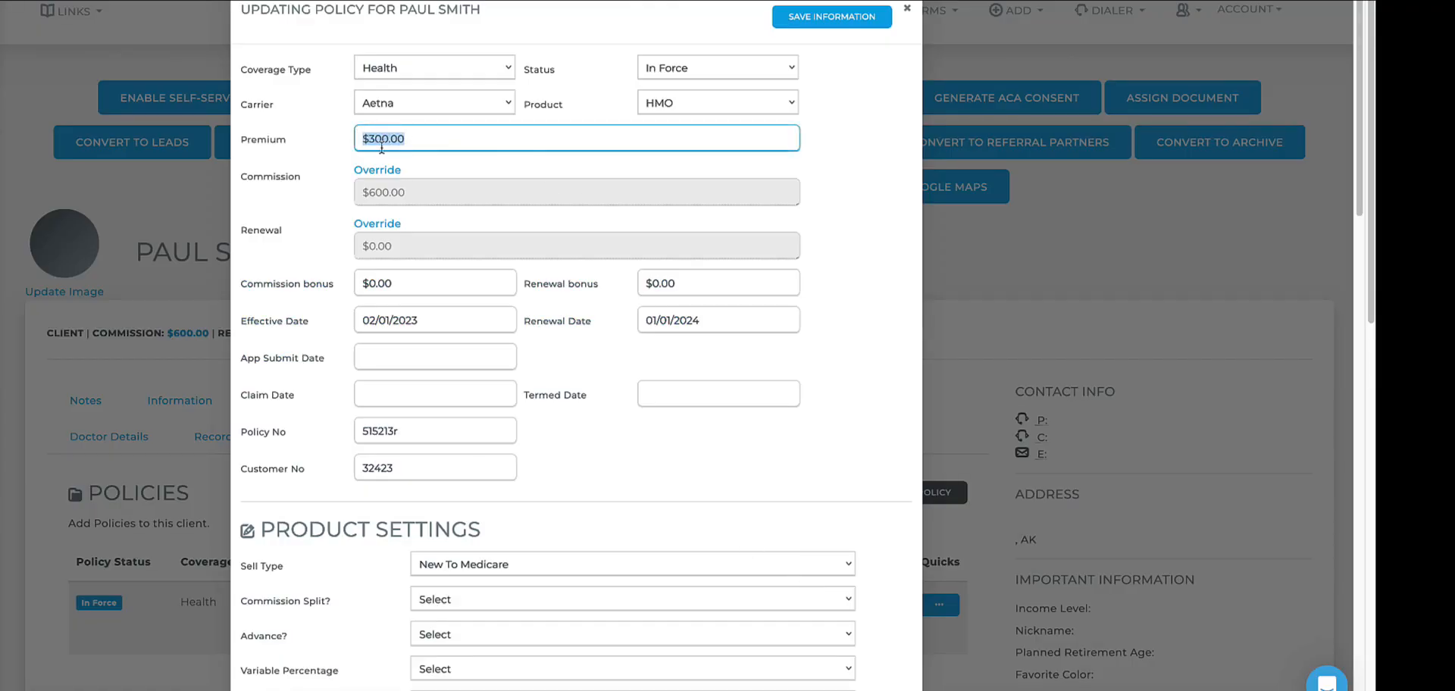
left_click(714, 322)
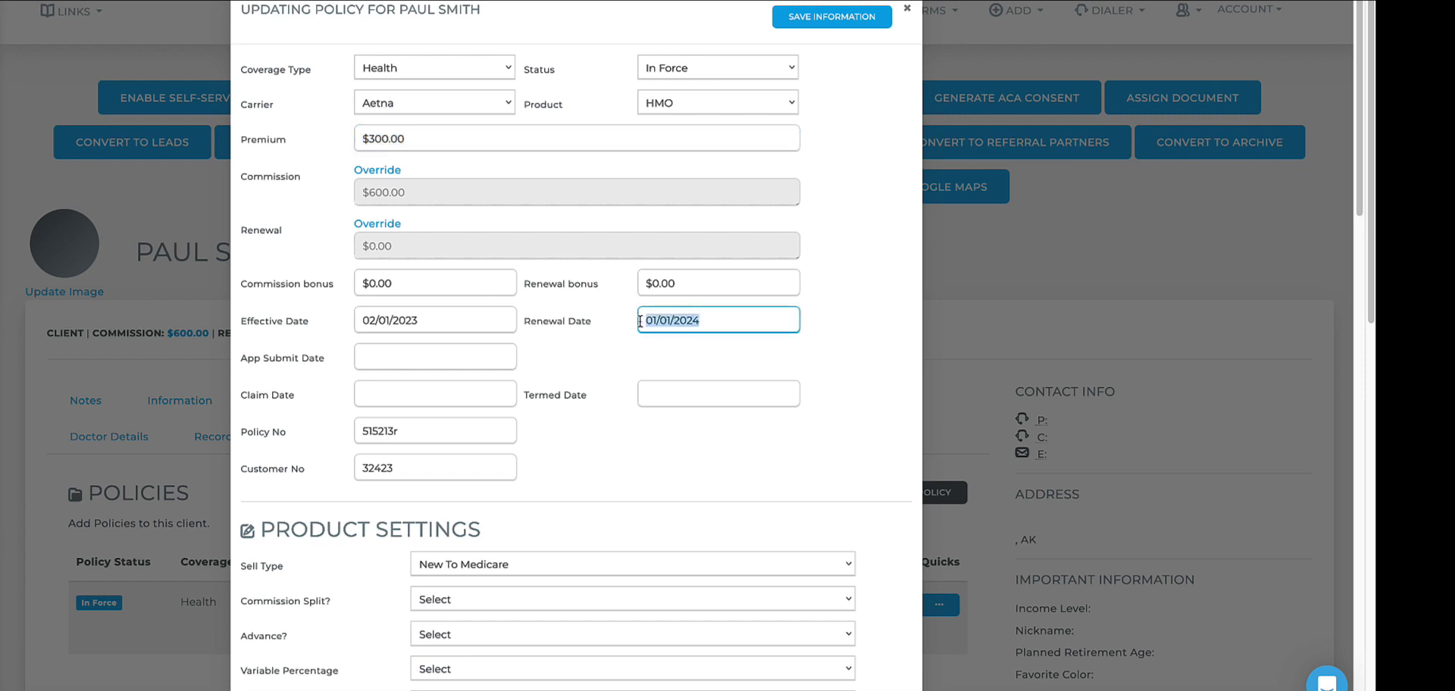